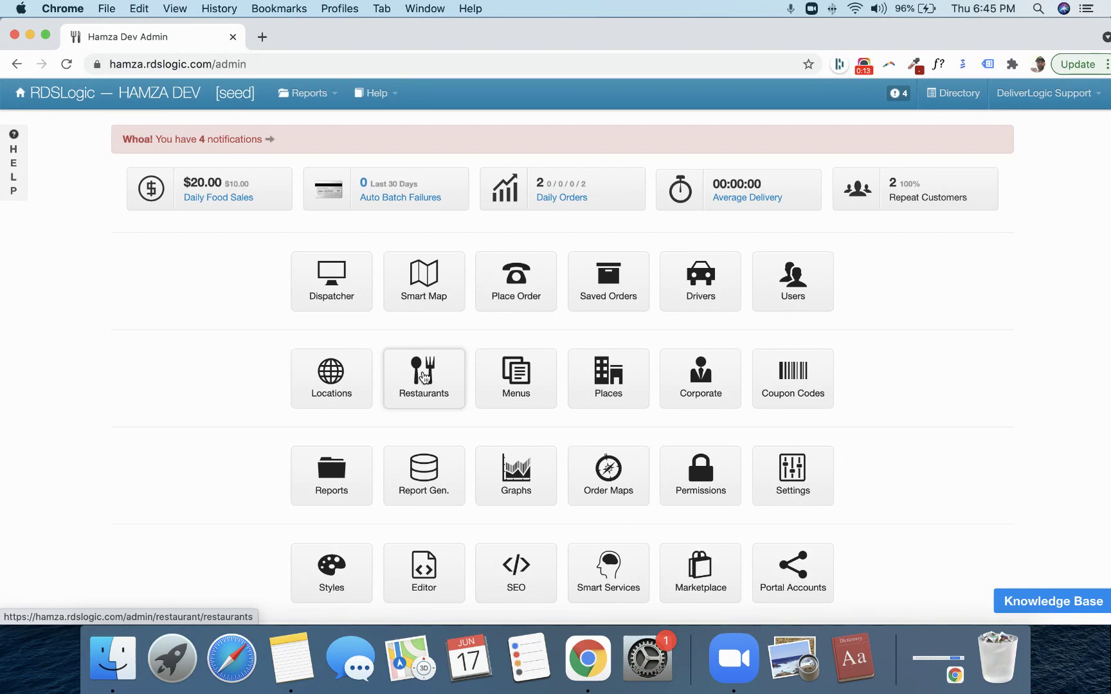
Pick location AM EST and restaurant QD Burger (S Dale Mabry Hwy), then open its Standalone Site tab
left_click(423, 376)
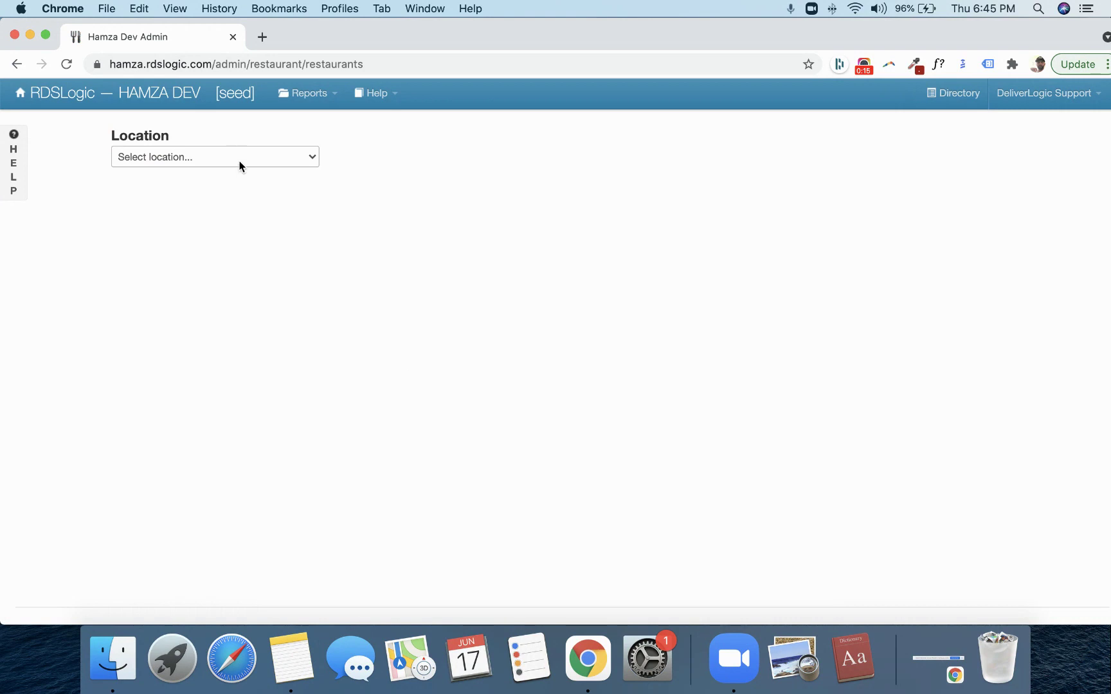
left_click(240, 160)
left_click(236, 209)
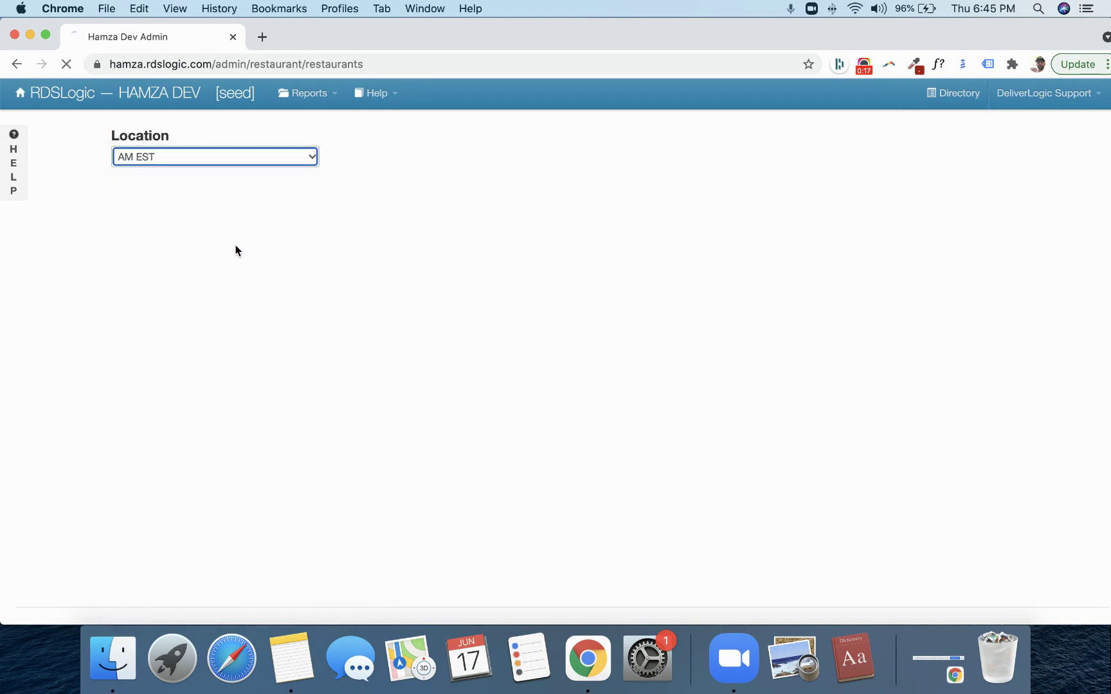
left_click(247, 262)
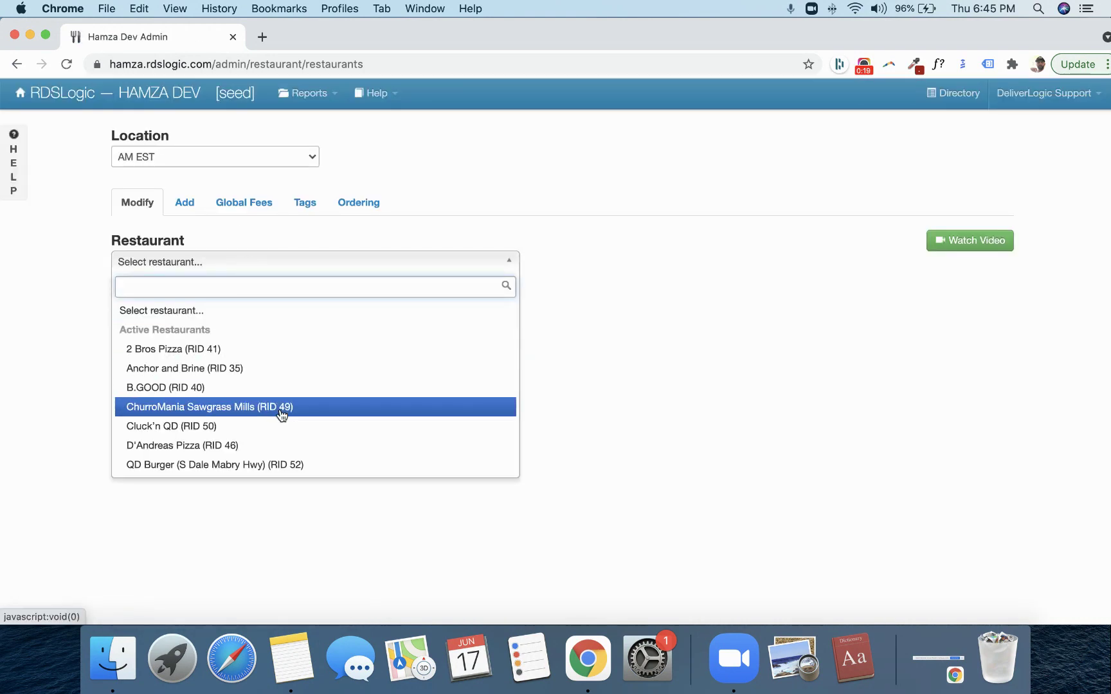
left_click(296, 466)
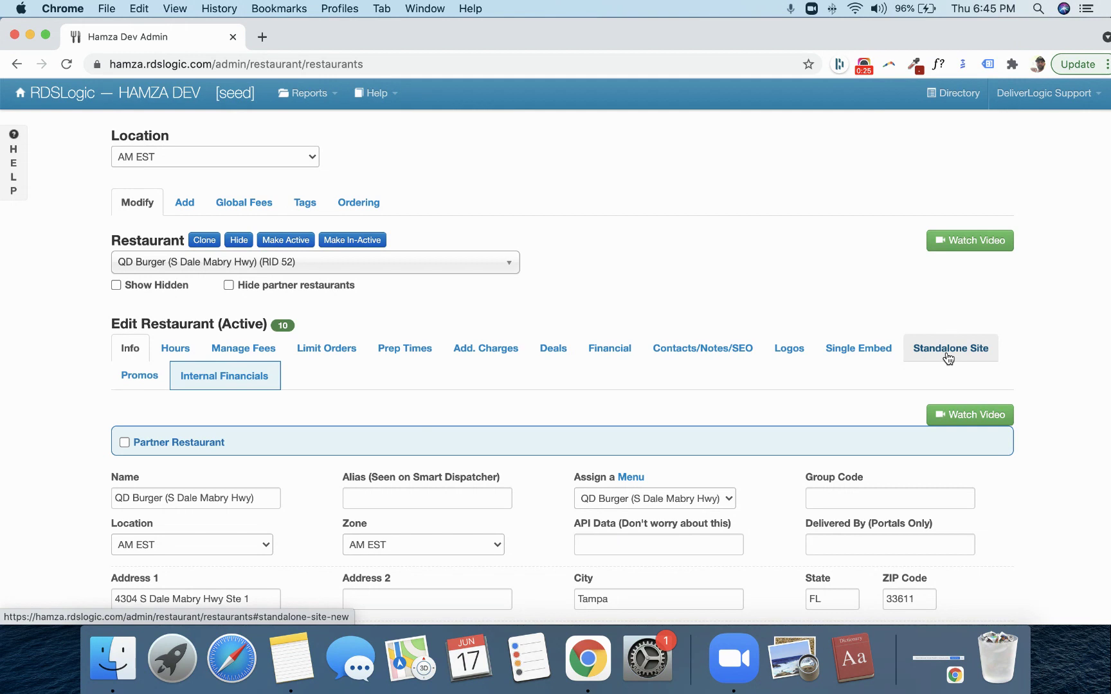
left_click(947, 354)
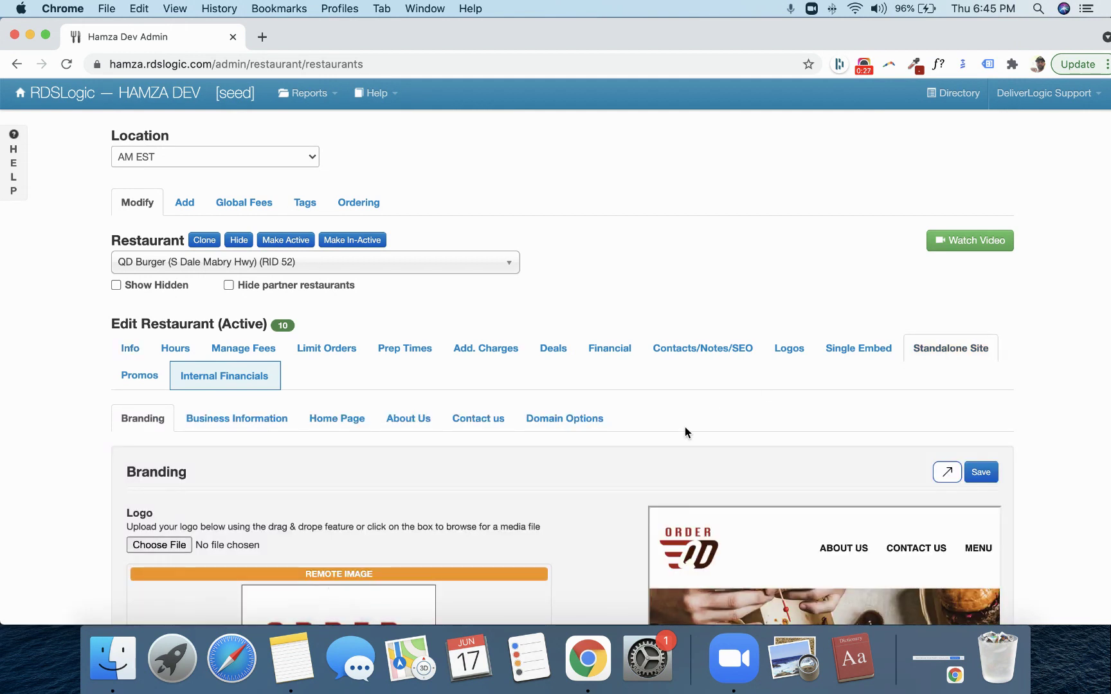
scroll(576, 456, "down", 3)
scroll(575, 453, "down", 2)
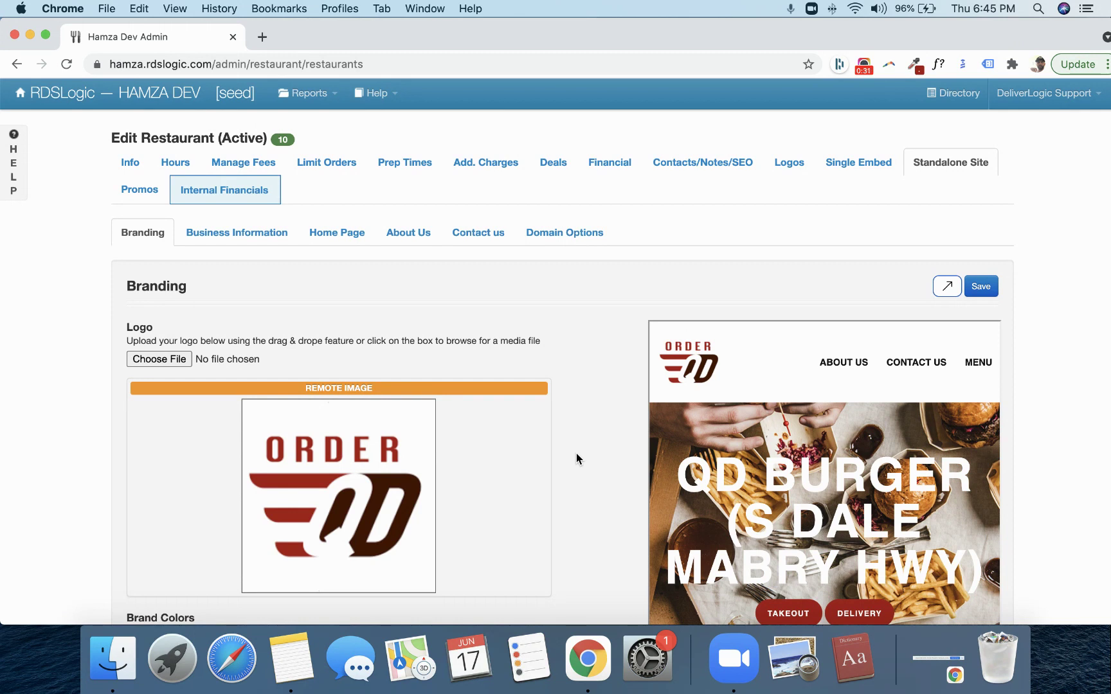
scroll(576, 456, "down", 3)
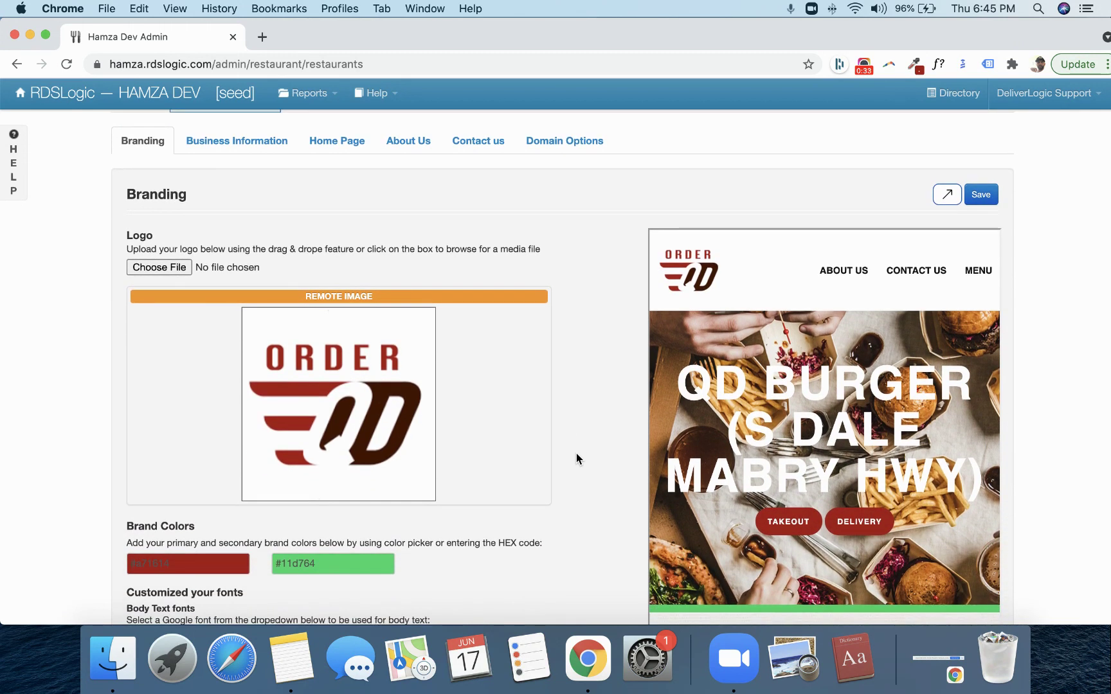
scroll(576, 457, "down", 3)
scroll(576, 453, "up", 3)
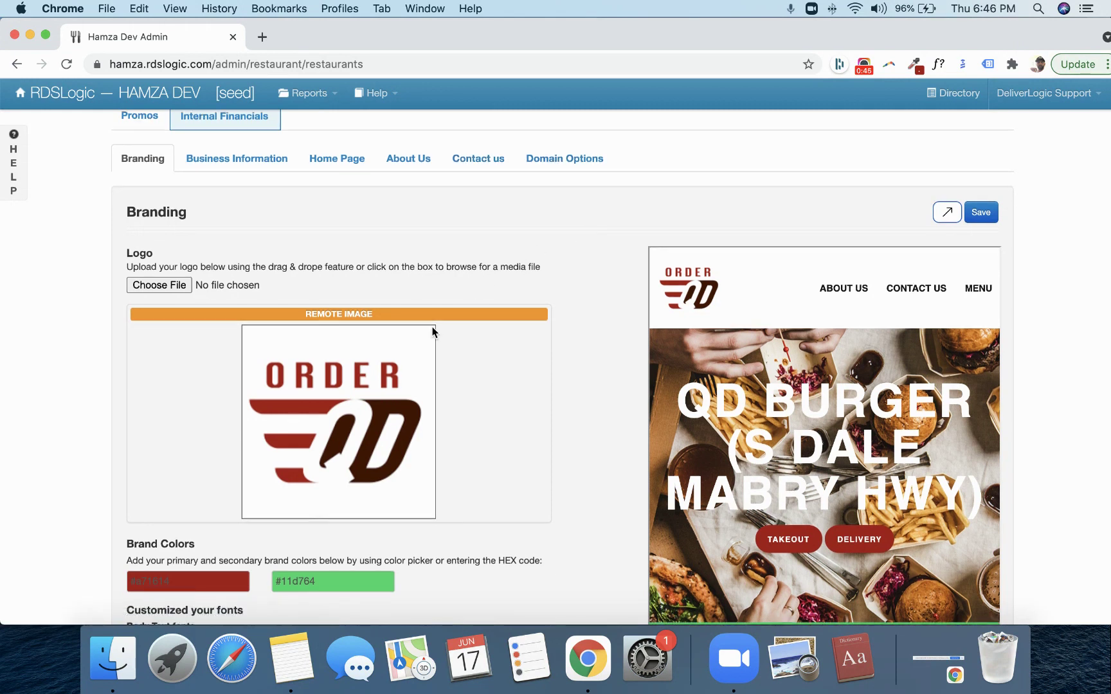
left_click(150, 285)
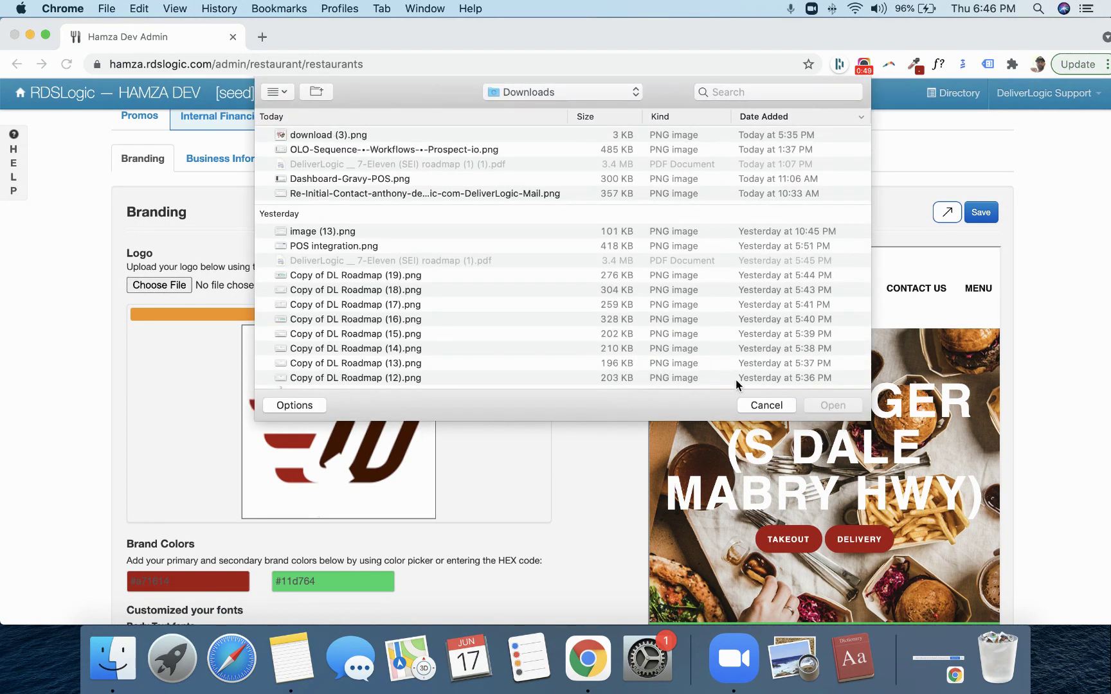
left_click(766, 405)
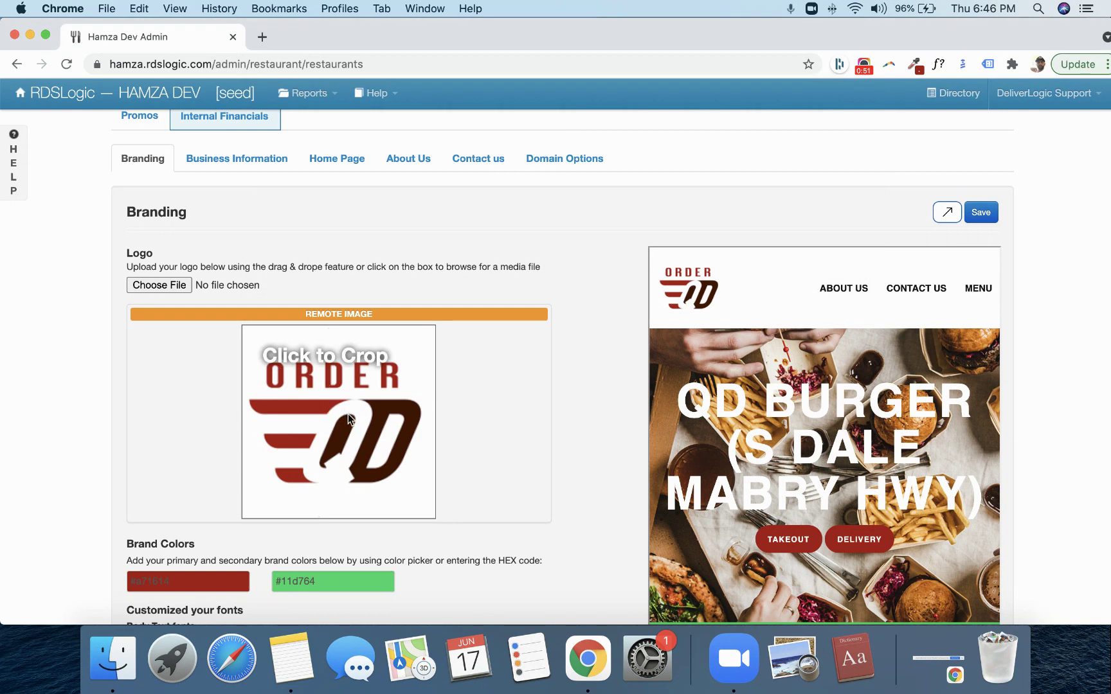
scroll(367, 366, "up", 1)
scroll(367, 362, "up", 3)
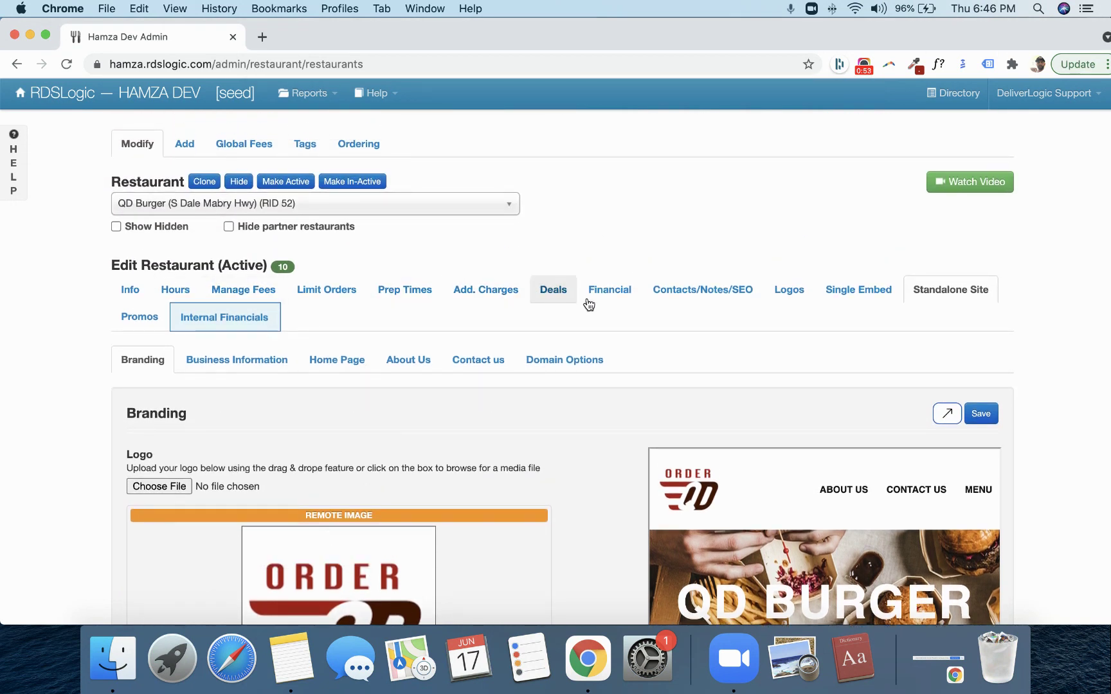
scroll(514, 420, "down", 1)
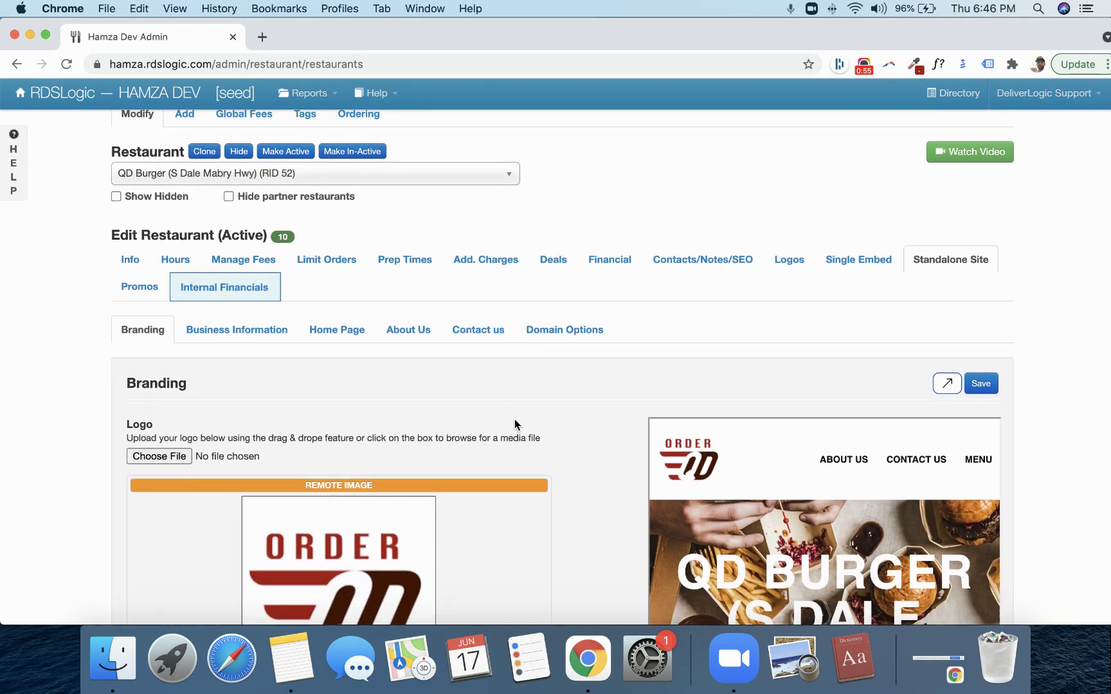
scroll(514, 420, "down", 5)
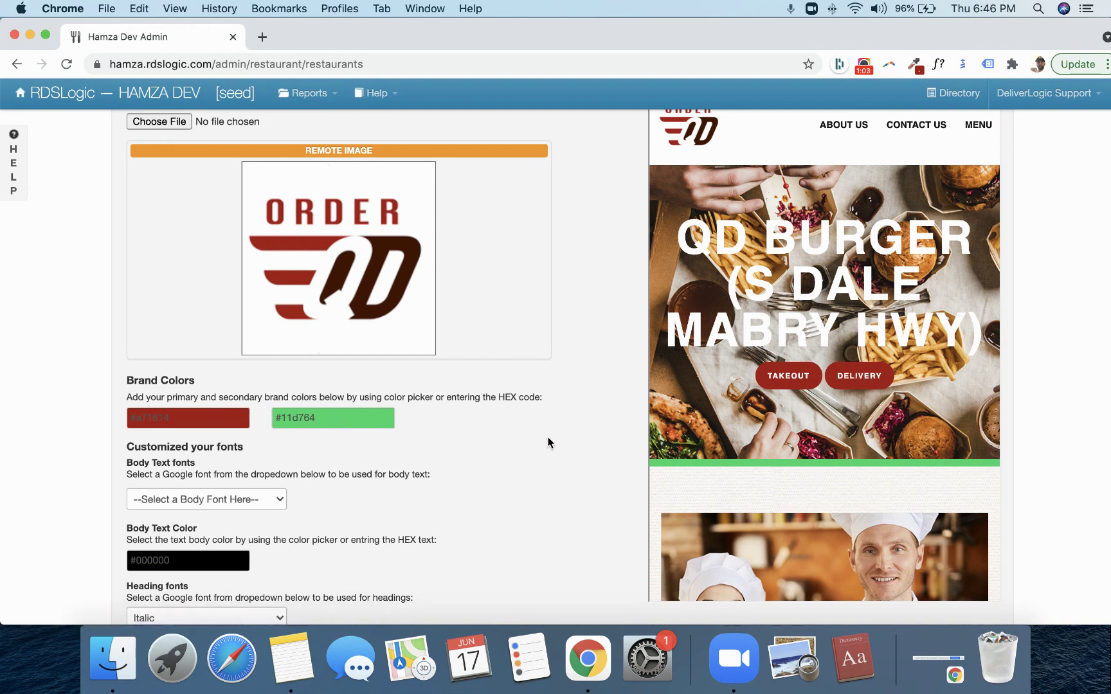
Change the secondary brand colour from green #11d764 to blue #2511d7 in the colour picker
left_click(339, 423)
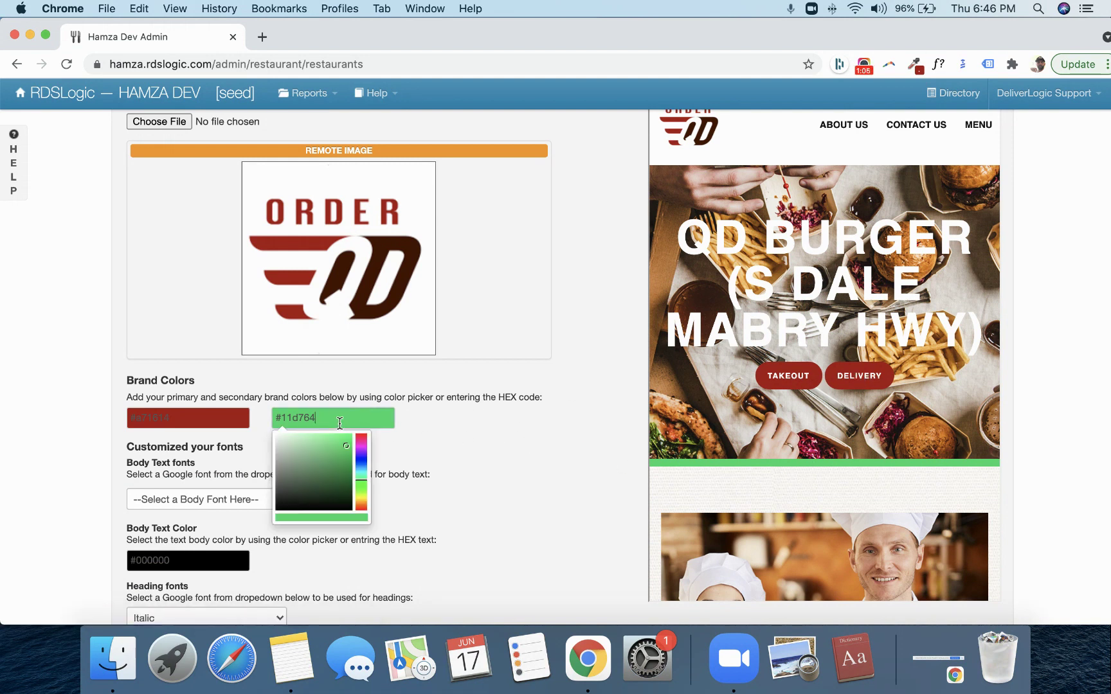
left_click(361, 458)
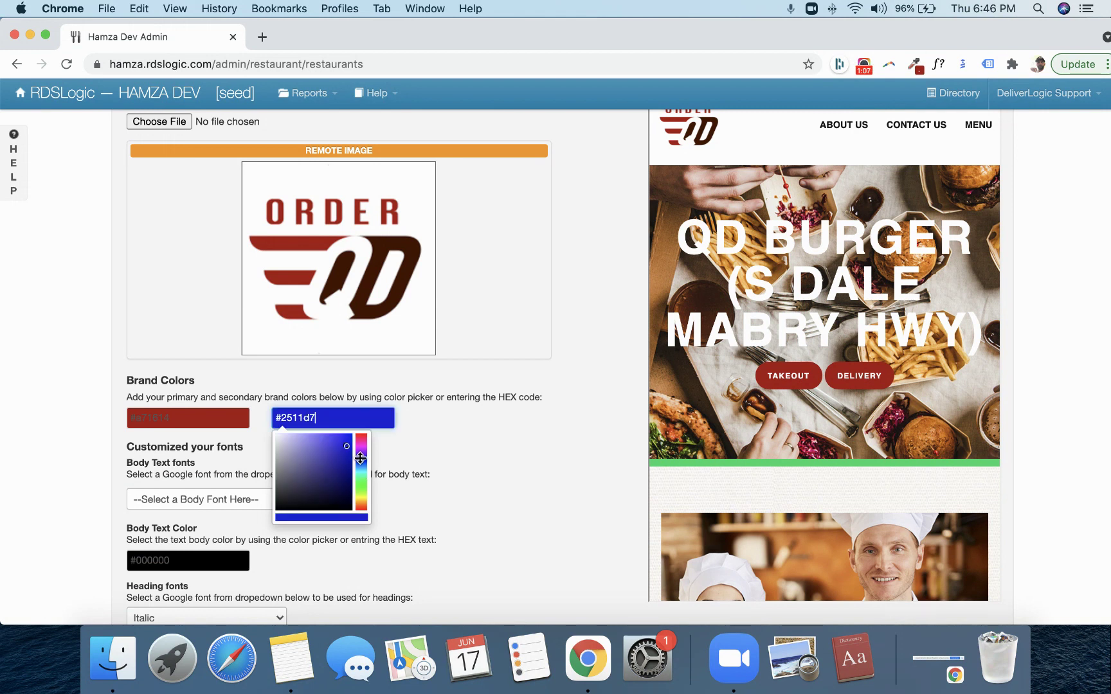
left_click(508, 479)
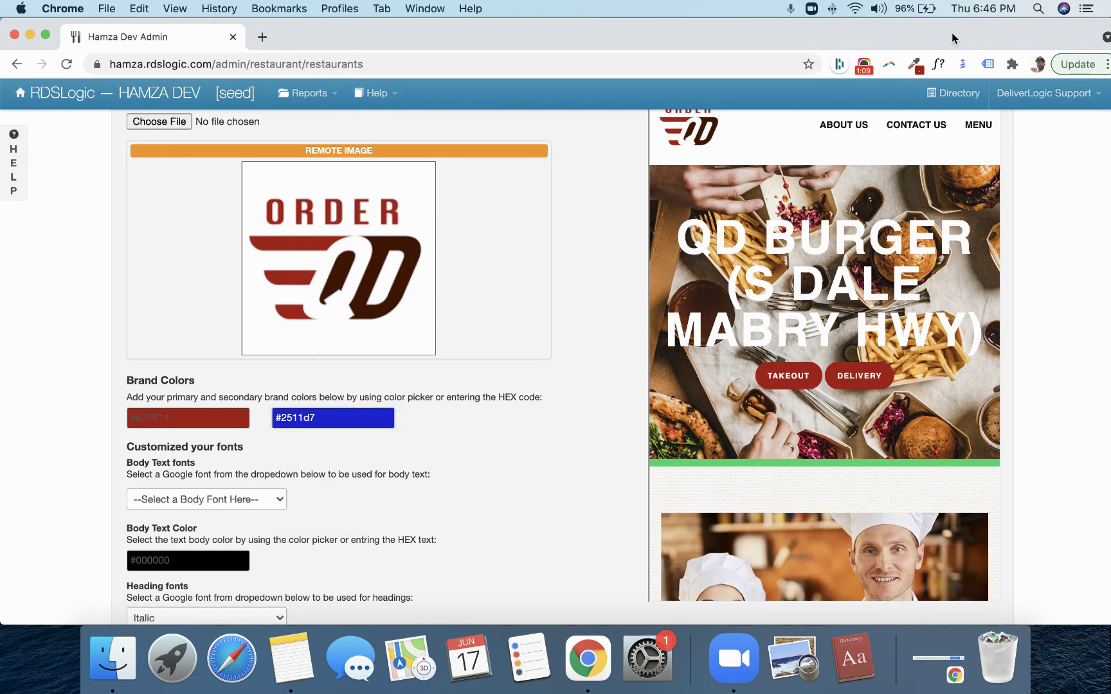
Sample the logo's dark brown with the colour-picker extension and copy it as hex #451400
left_click(920, 72)
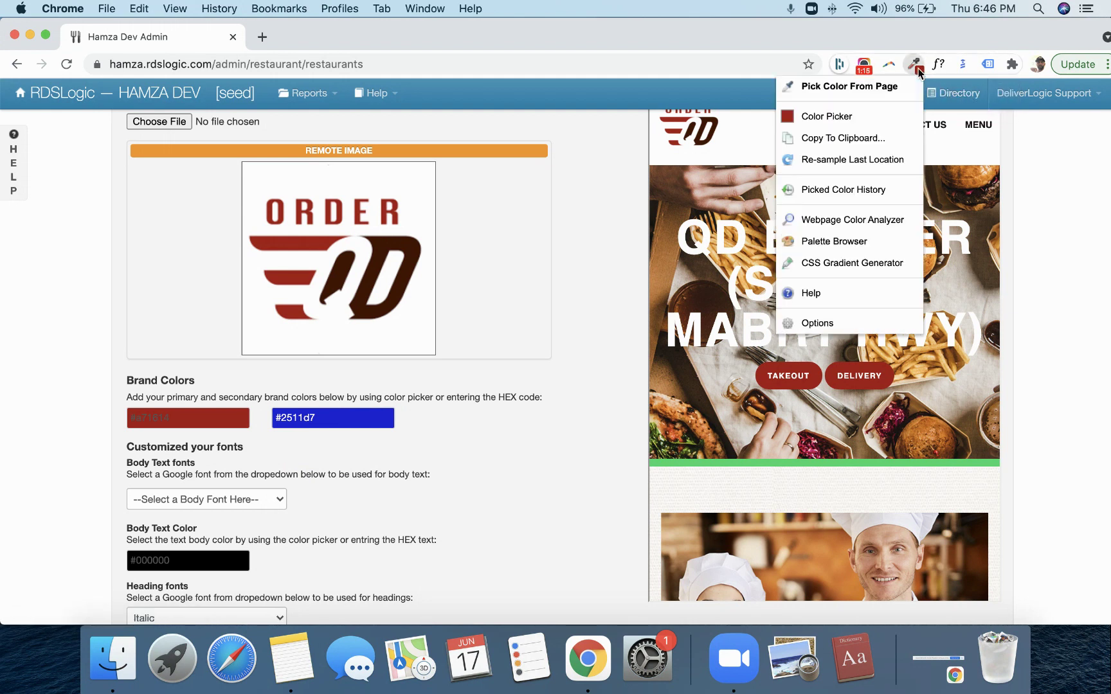
left_click(838, 90)
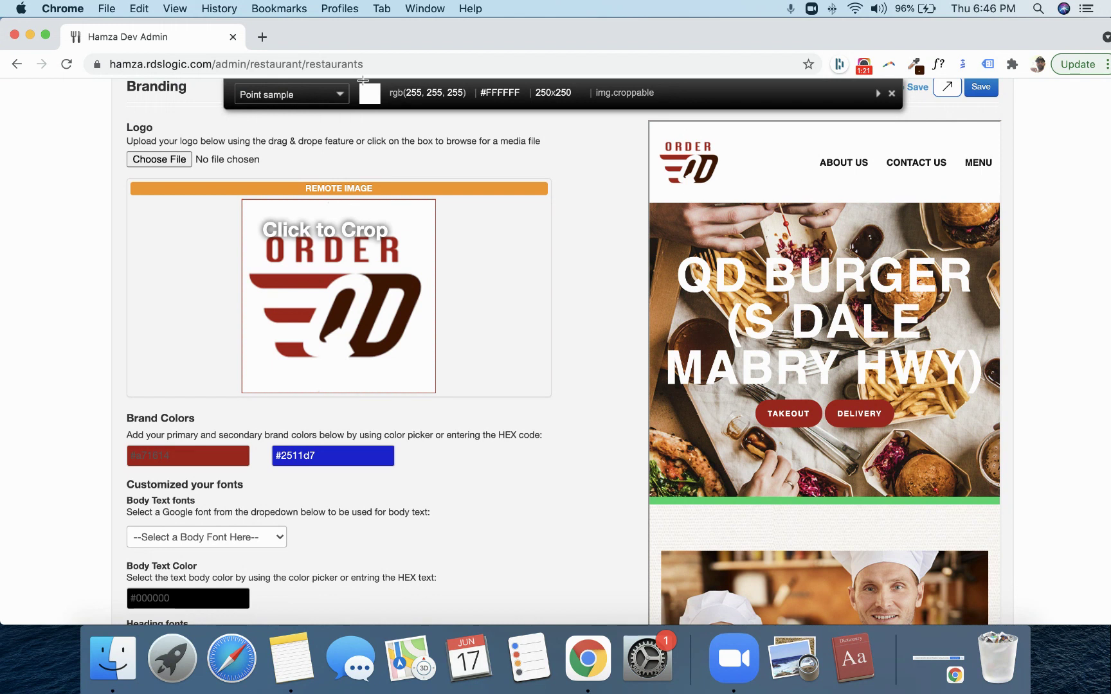
left_click(408, 290)
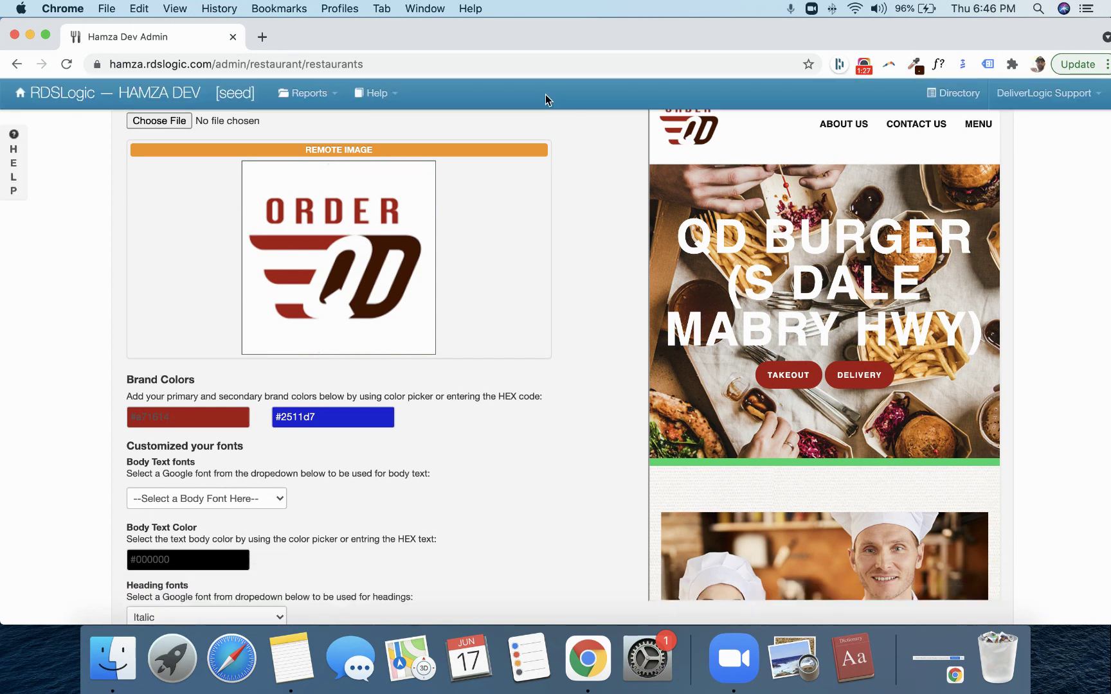
left_click(920, 70)
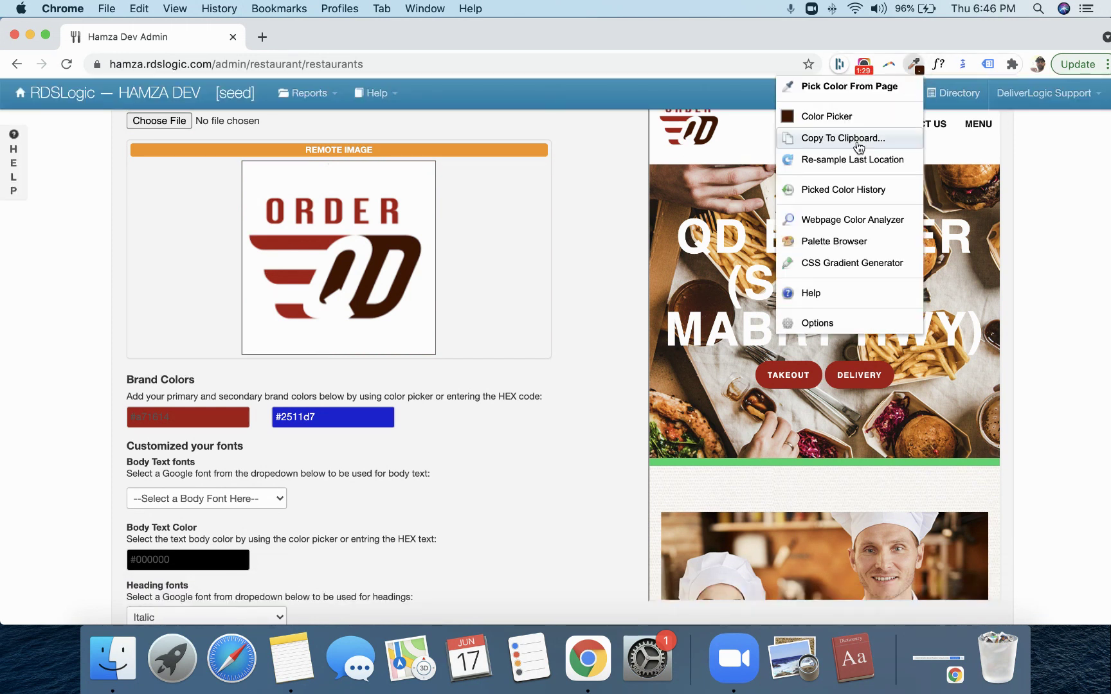
left_click(841, 141)
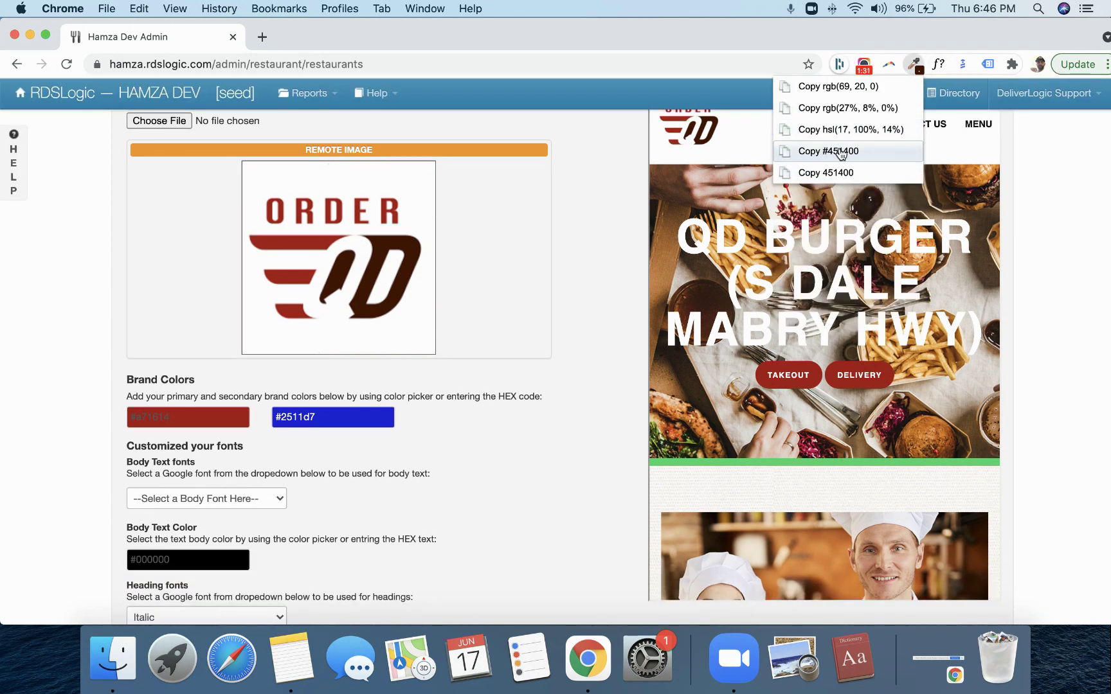
left_click(840, 152)
Set the secondary brand colour to #451400, save the branding, and review the preview
left_click(380, 412)
key("super+a")
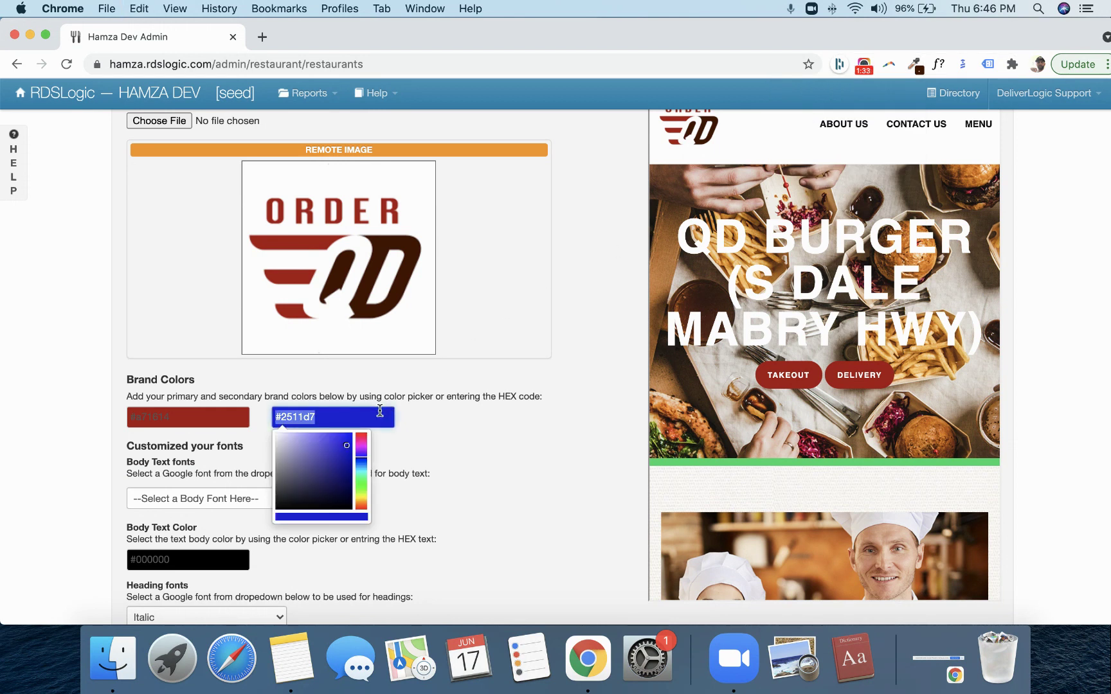
key("super+v")
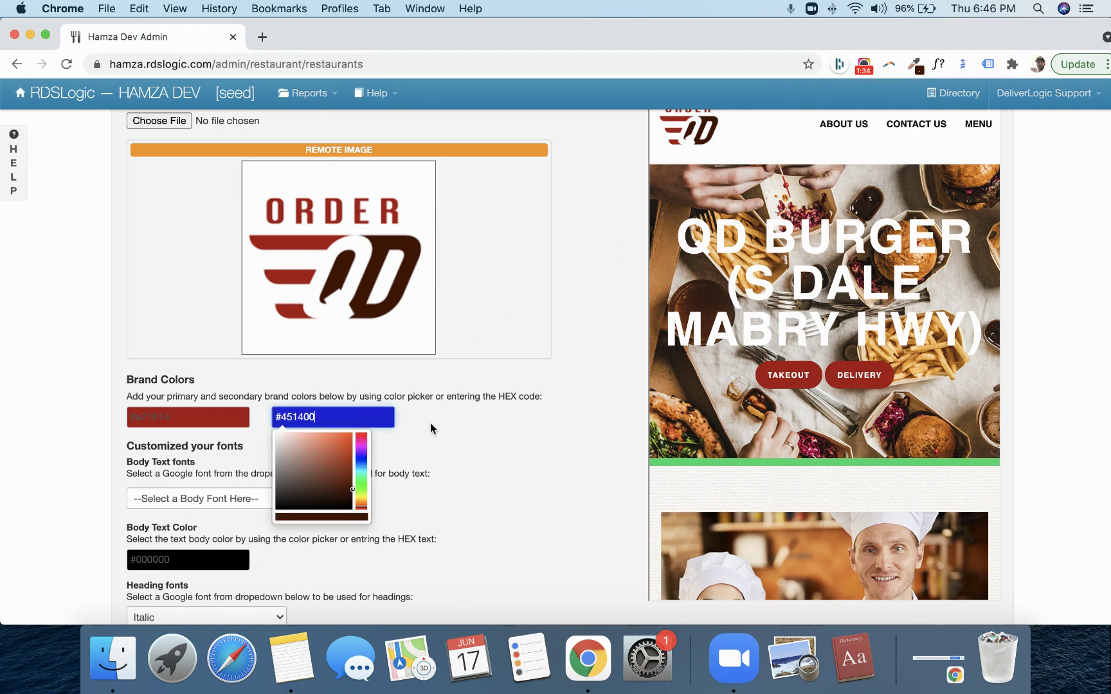
left_click(487, 439)
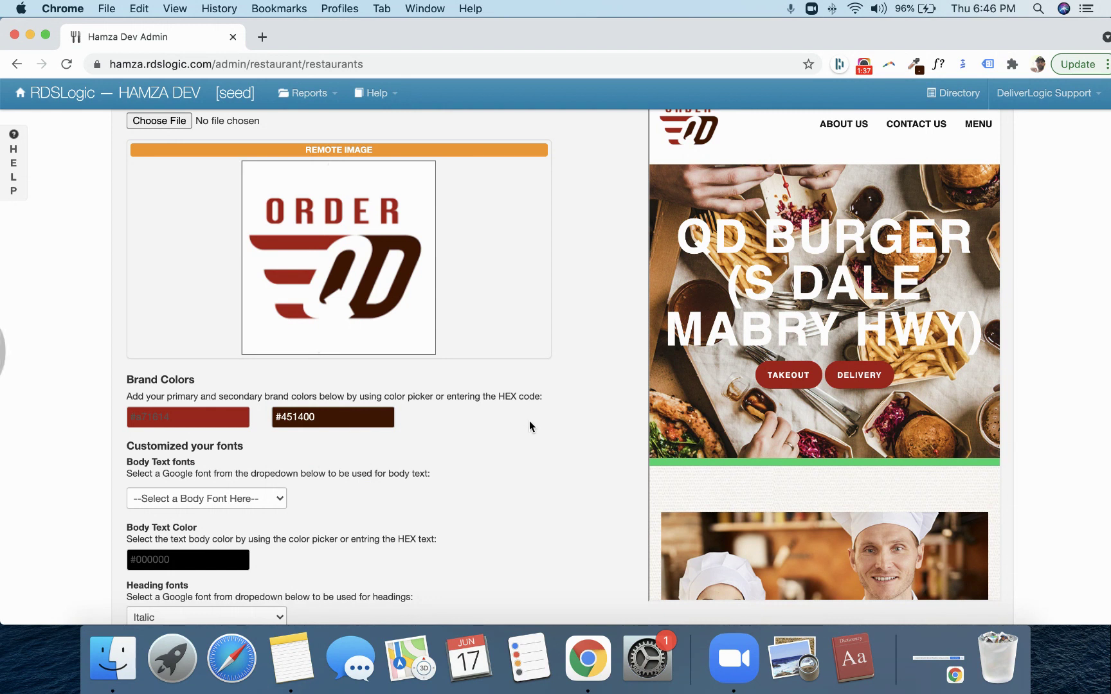
scroll(702, 469, "up", 2)
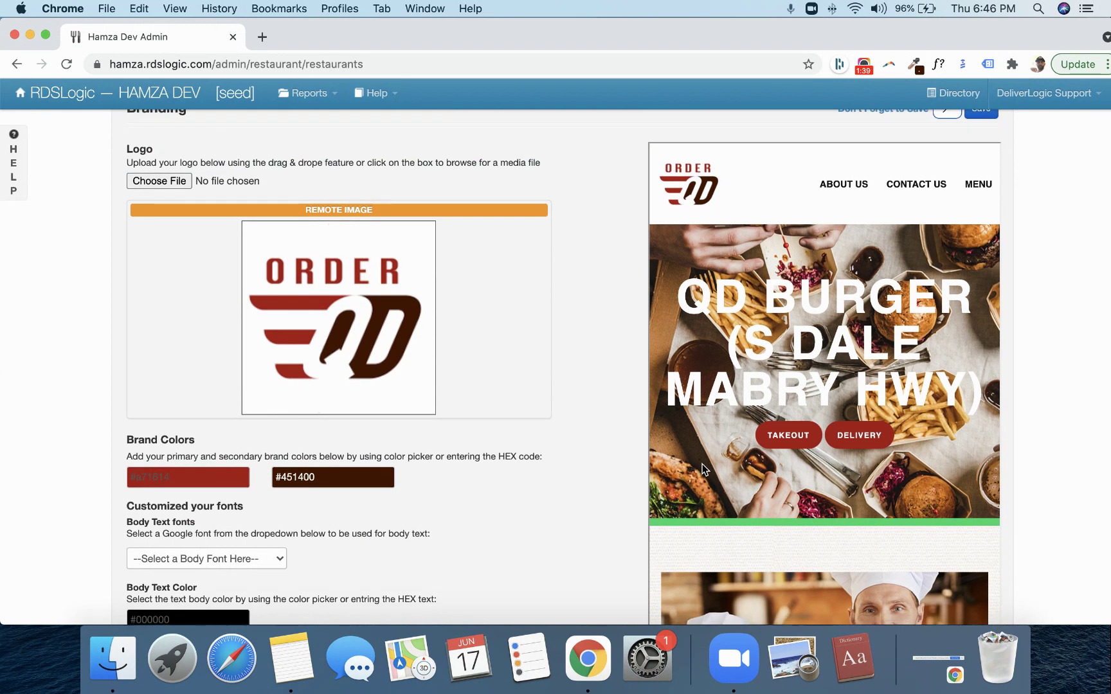
left_click(984, 116)
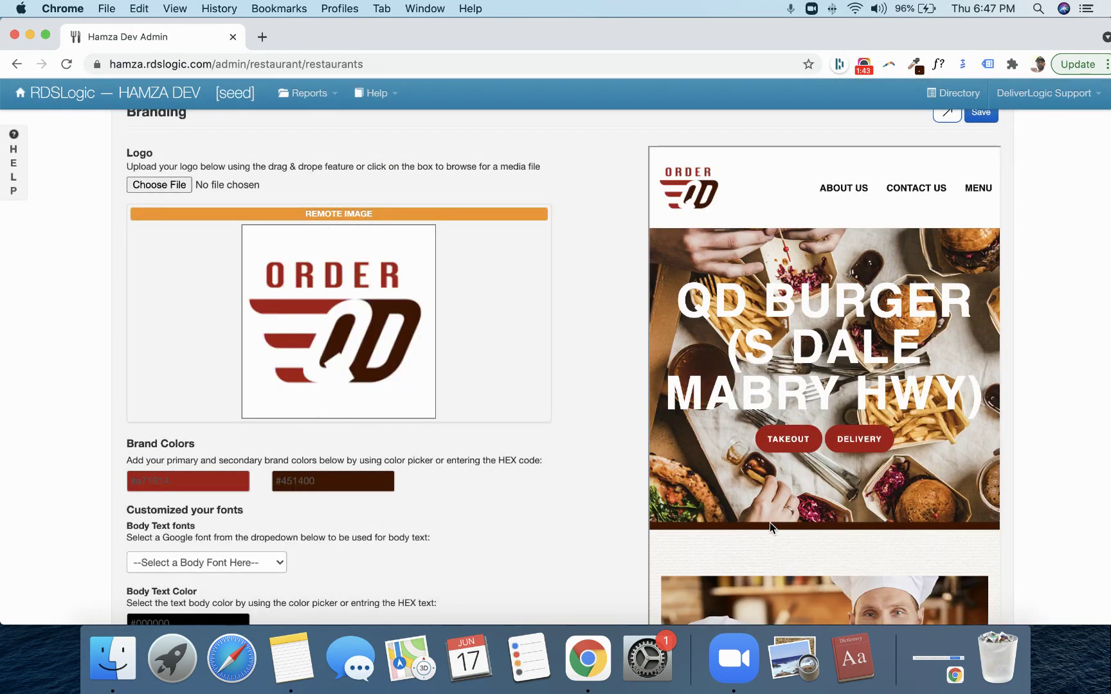
scroll(542, 498, "down", 4)
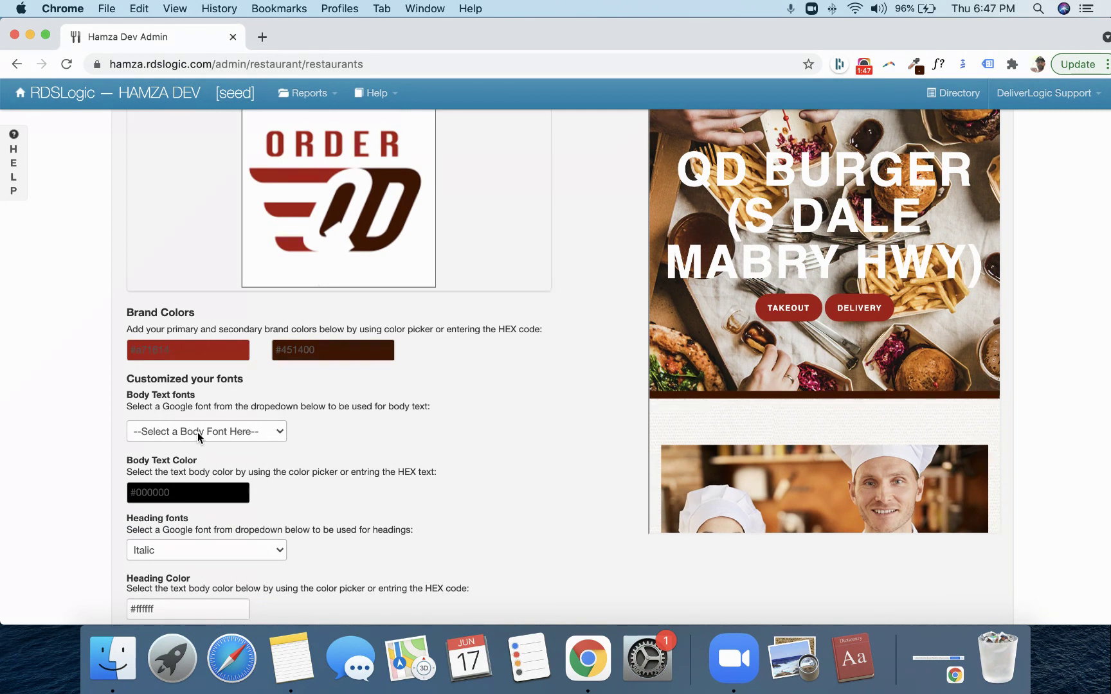
scroll(198, 437, "down", 3)
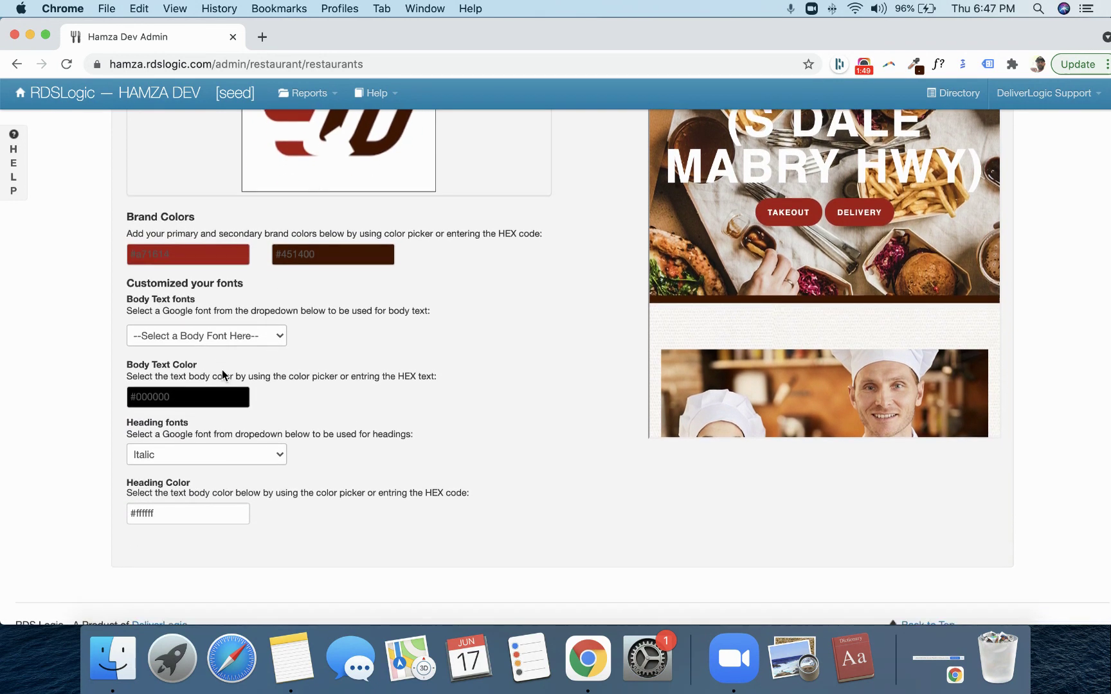
scroll(223, 375, "down", 1)
scroll(289, 414, "up", 10)
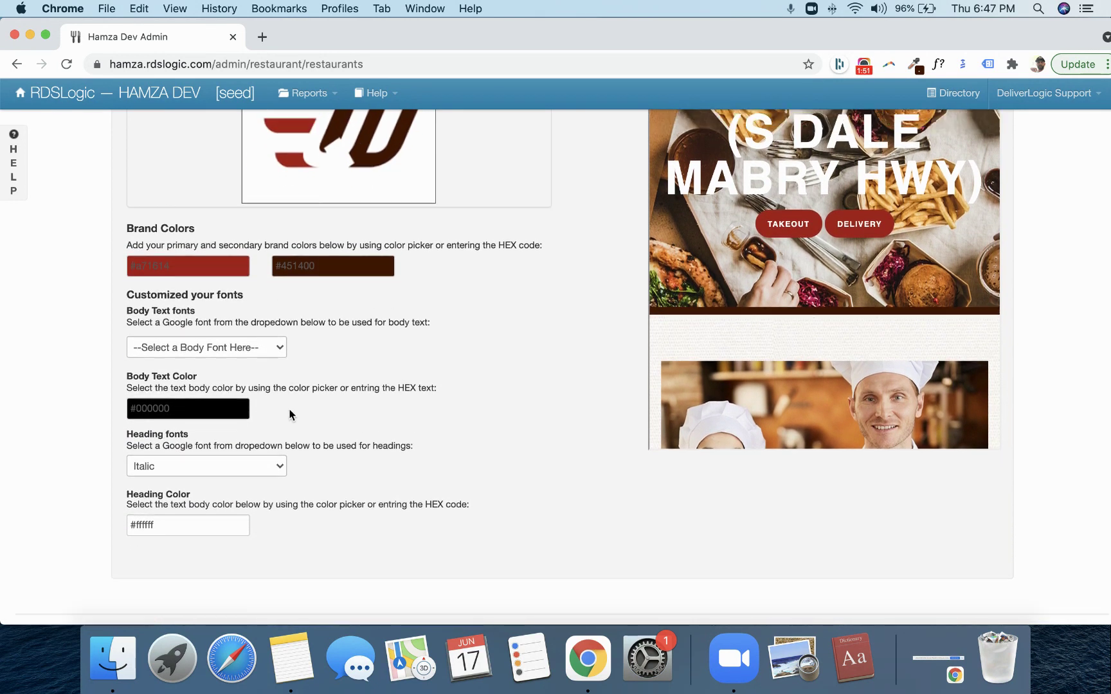
Open Business Information and review the social media fields, contact details and hours in the preview
left_click(219, 265)
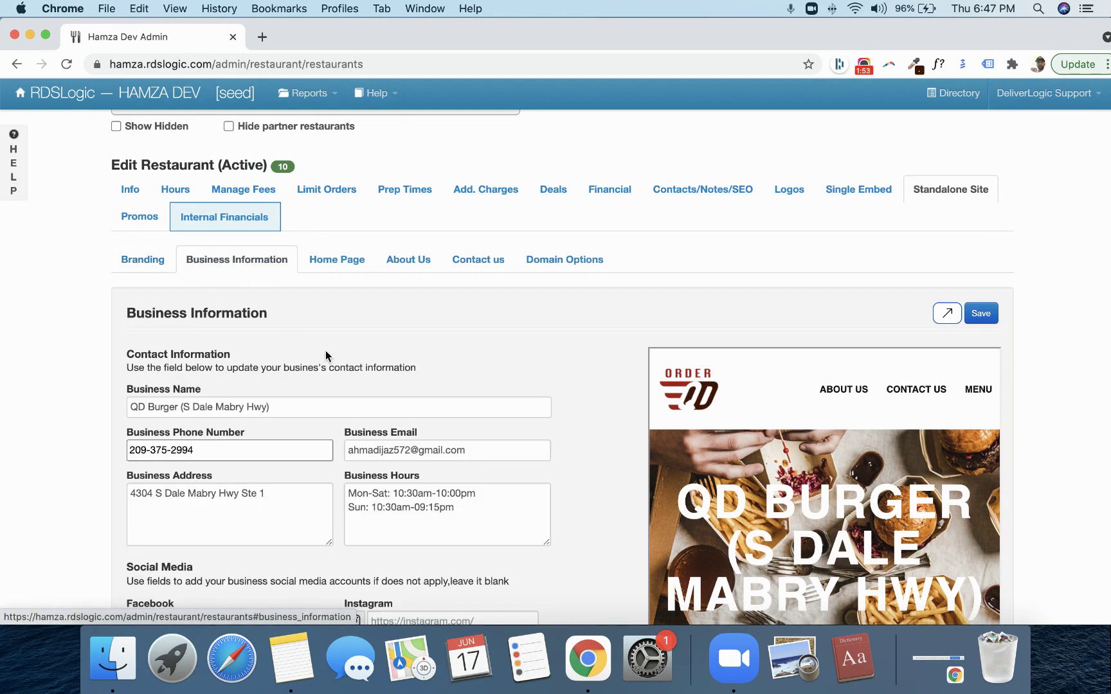
scroll(341, 385, "down", 3)
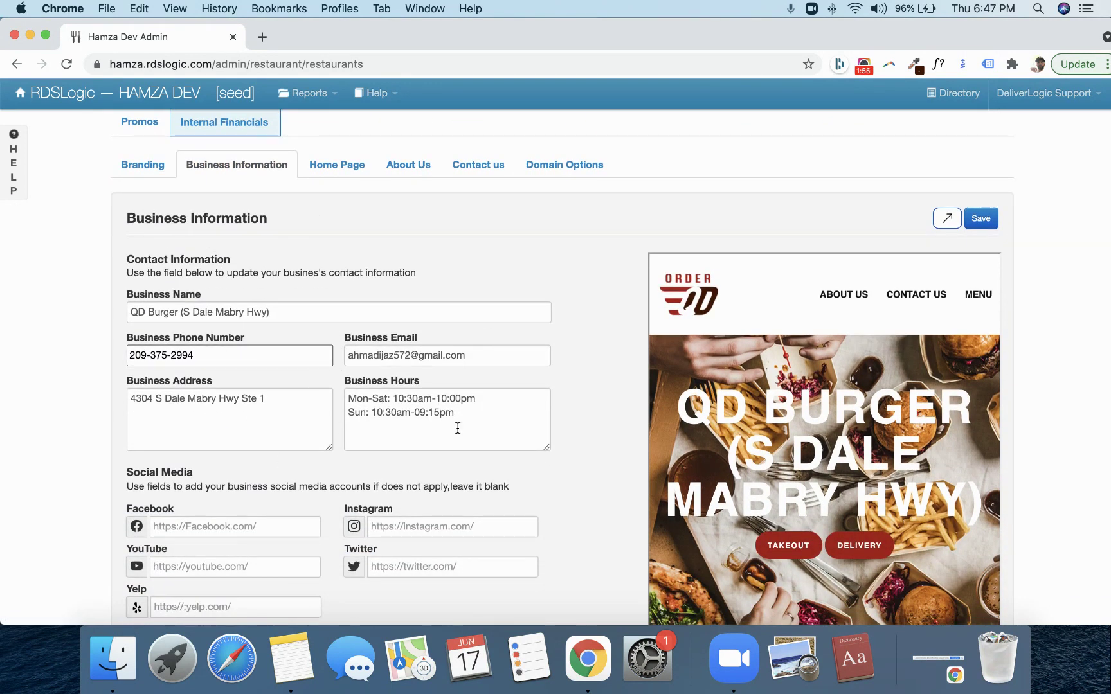
scroll(337, 374, "down", 4)
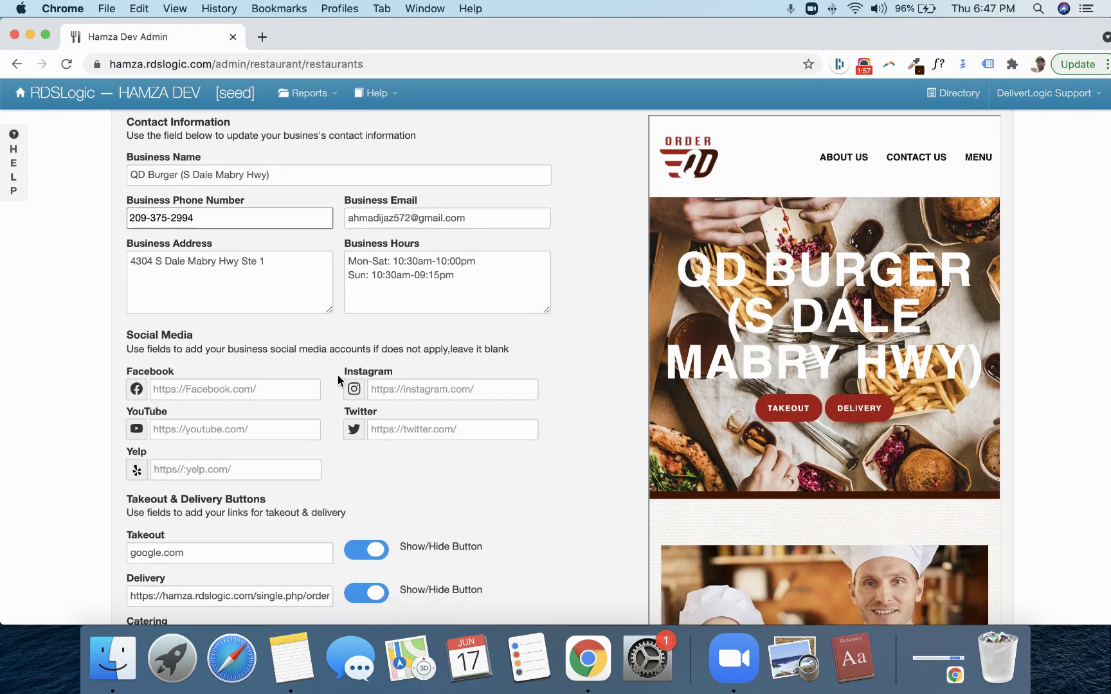
left_click(245, 389)
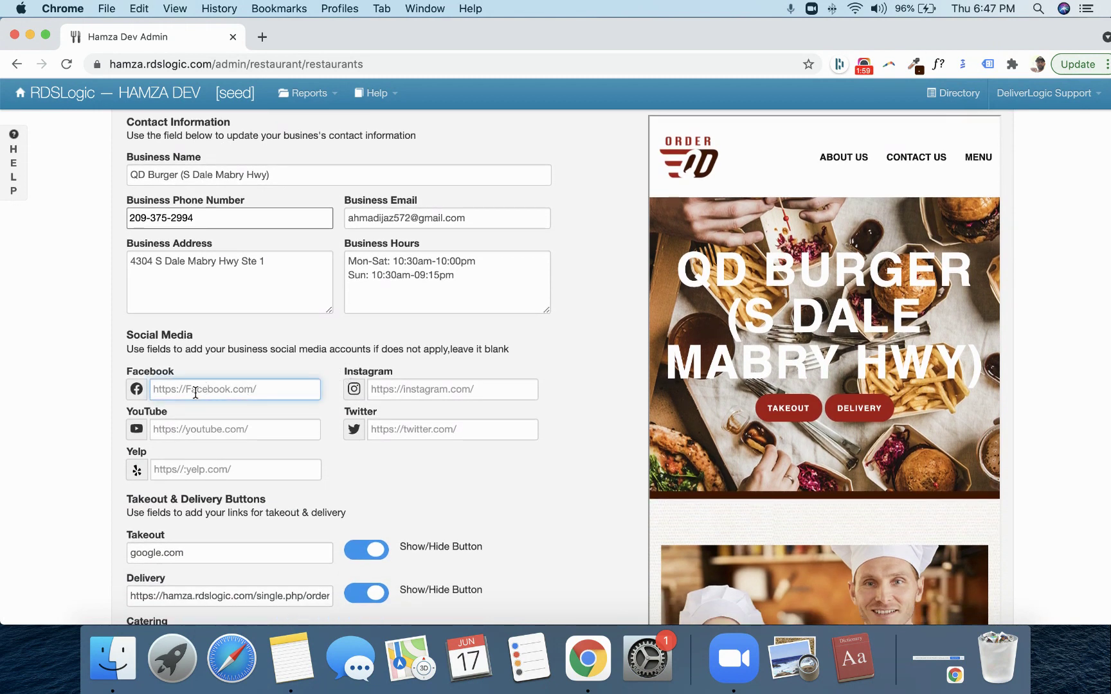
scroll(775, 446, "down", 15)
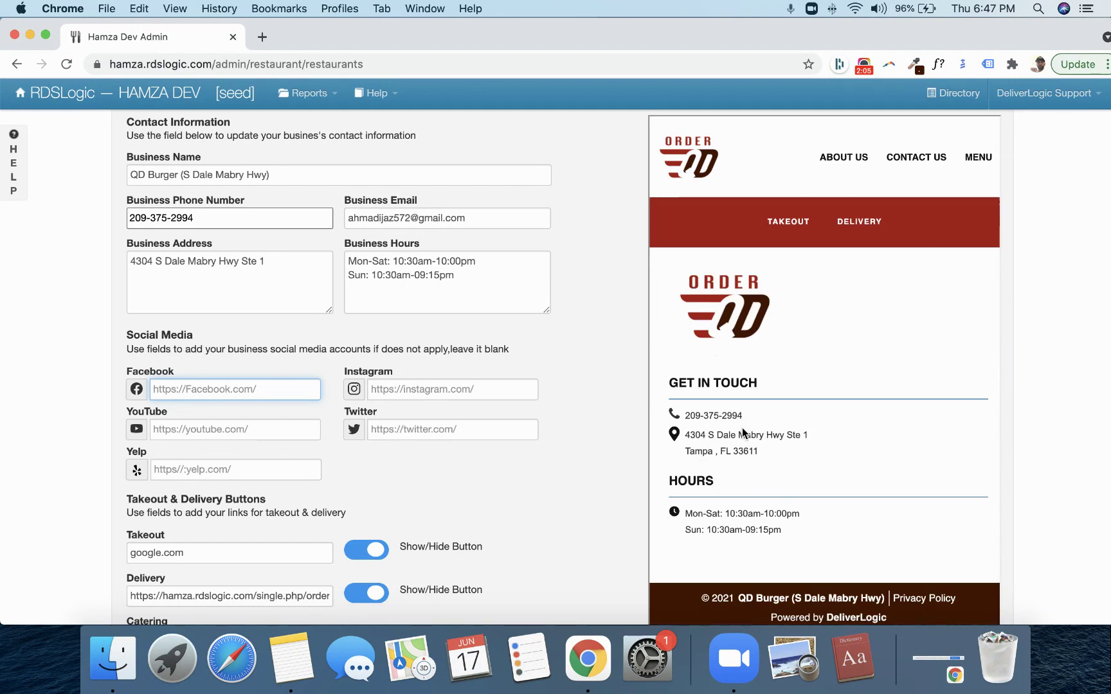
scroll(742, 428, "up", 1)
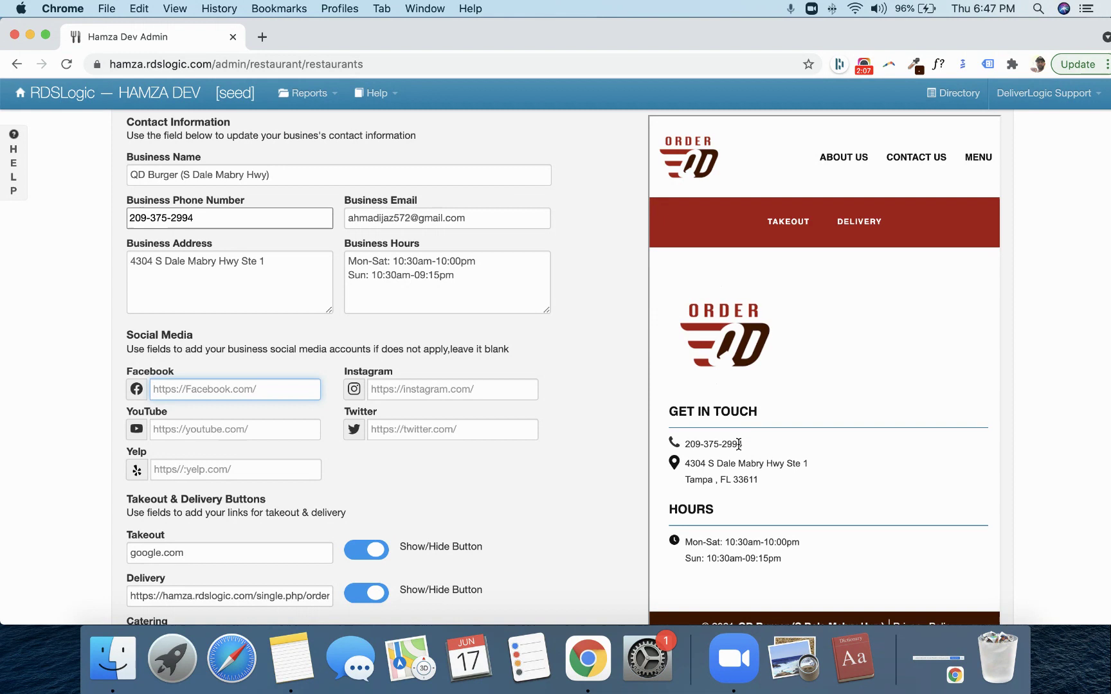
scroll(739, 443, "up", 10)
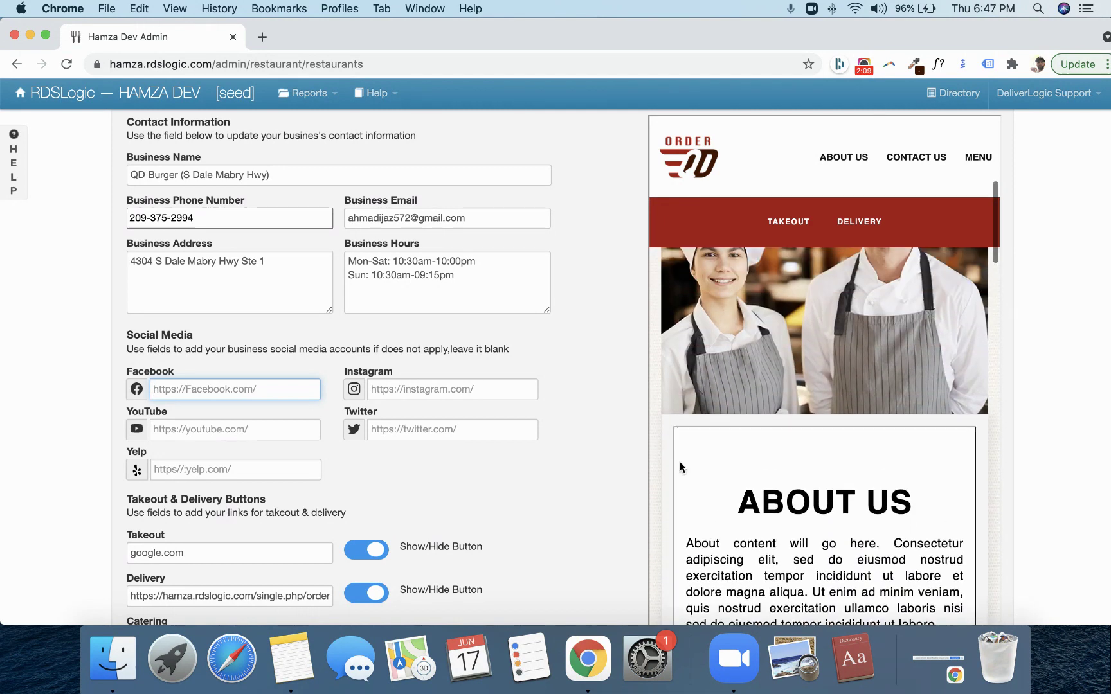
Copy the online ordering URL from the Delivery link field
scroll(368, 506, "down", 3)
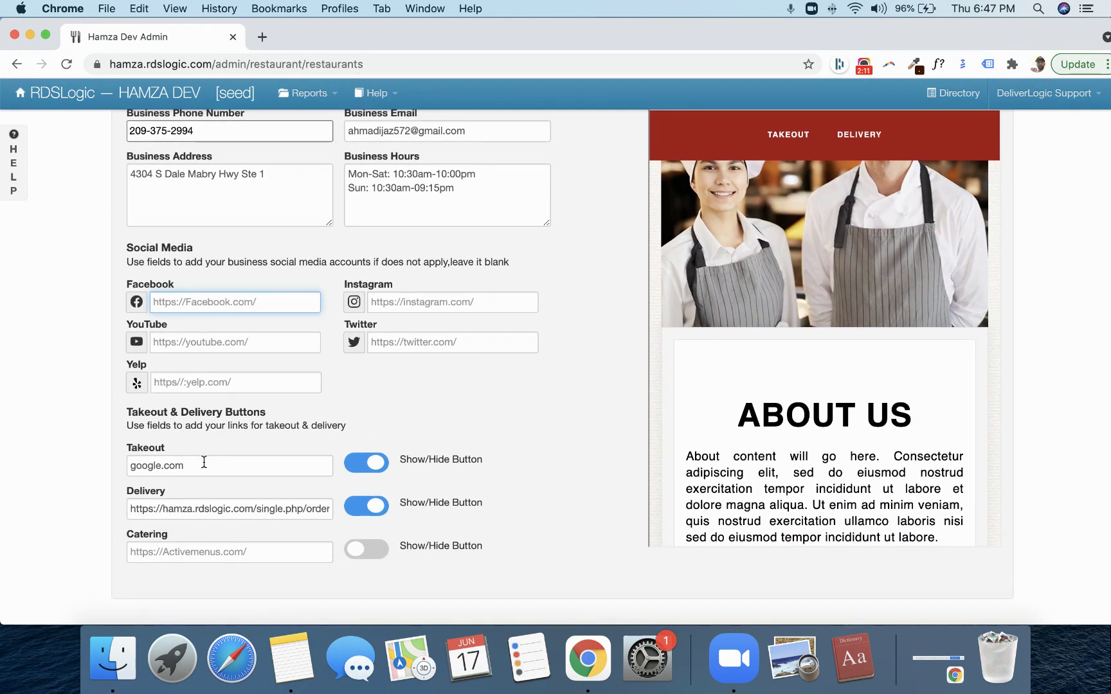
scroll(211, 507, "up", 1)
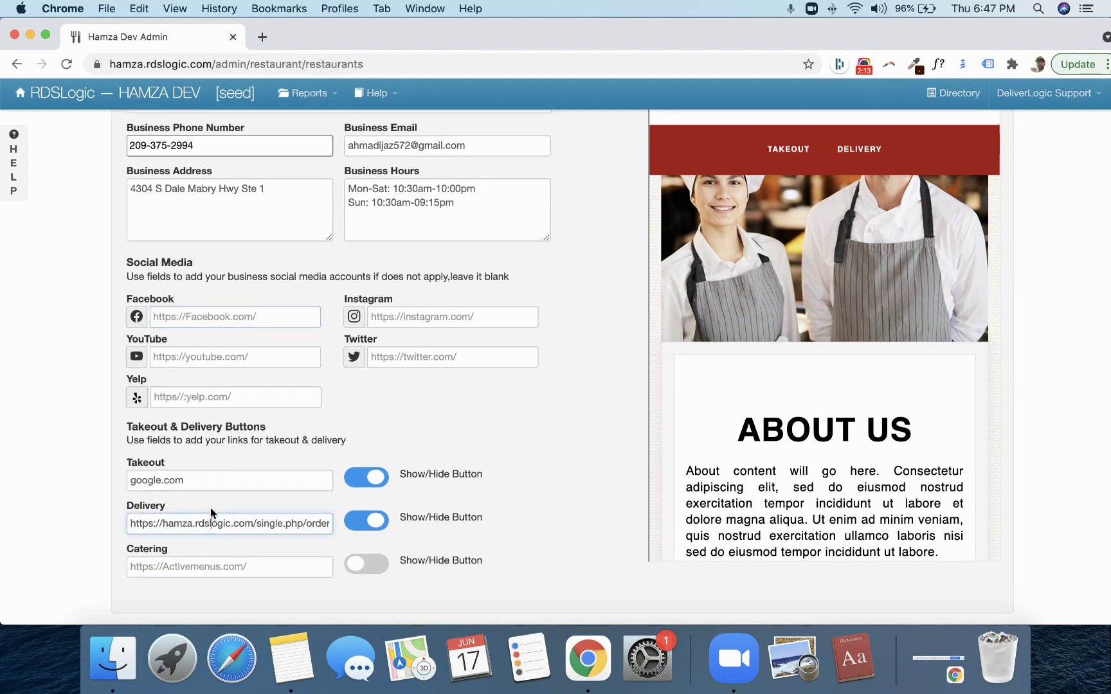
double_click(210, 508)
left_click(186, 514)
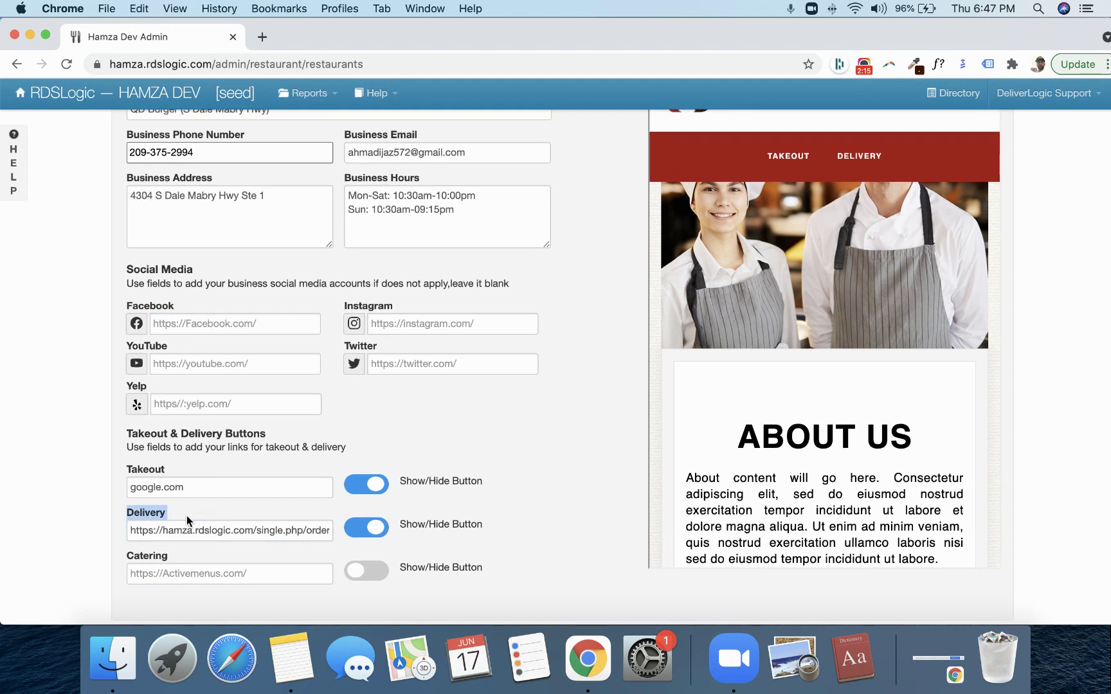
scroll(187, 520, "up", 2)
double_click(186, 531)
left_click(188, 546)
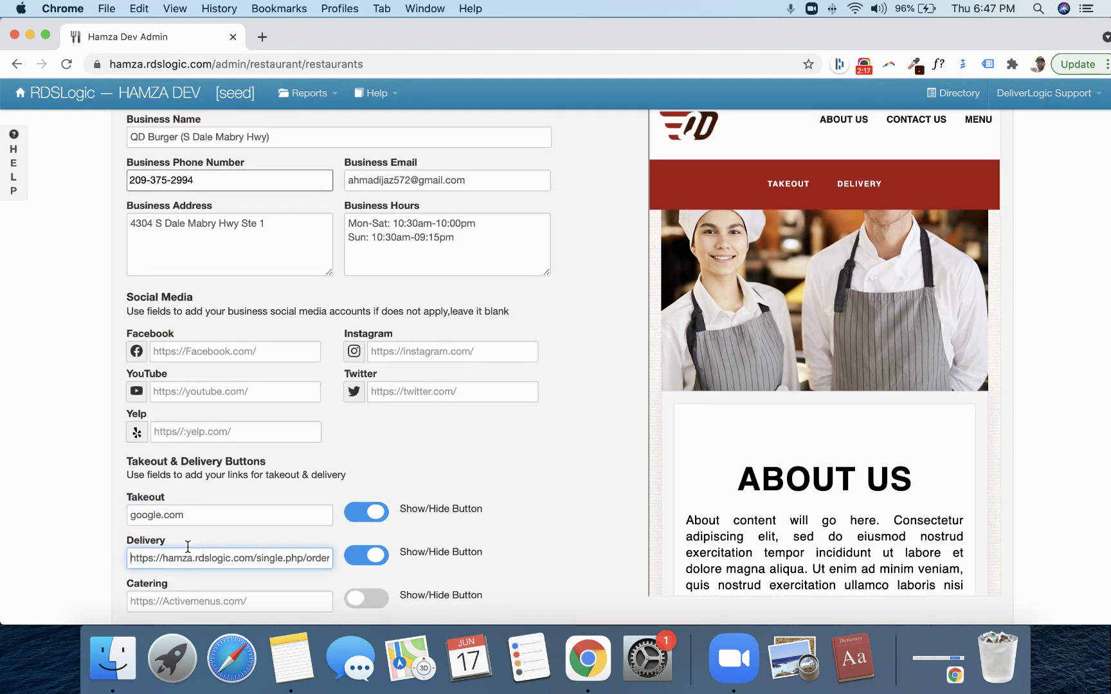
Replace the Takeout link google.com with the copied ordering URL and check it
left_click(185, 517)
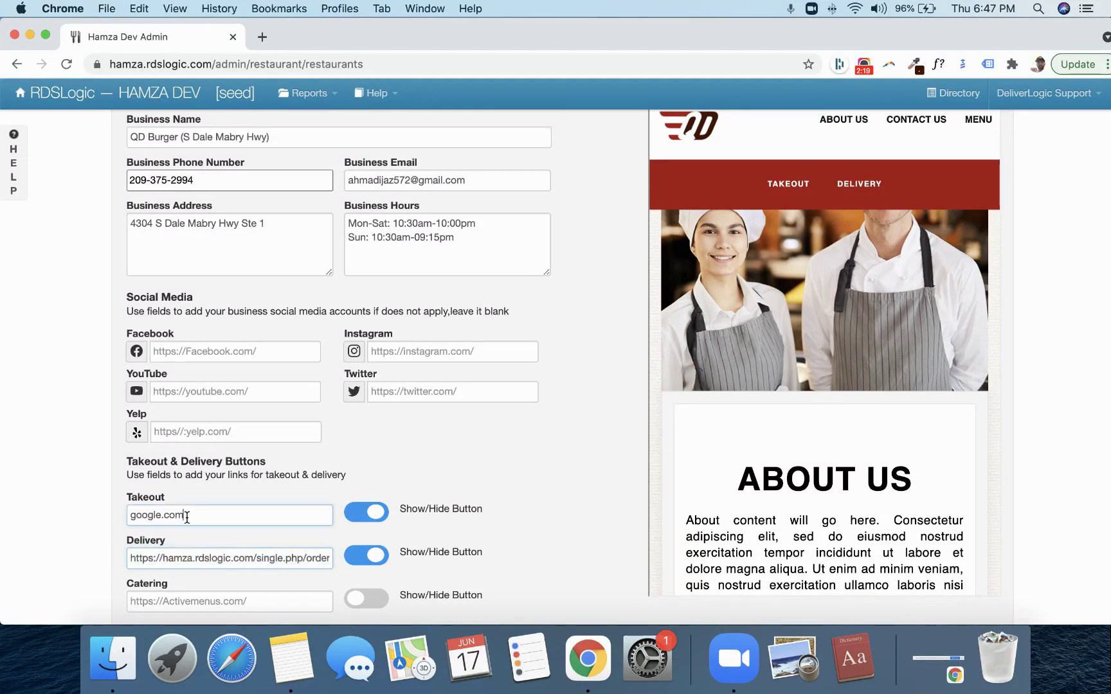
key("super+a")
key("super+v")
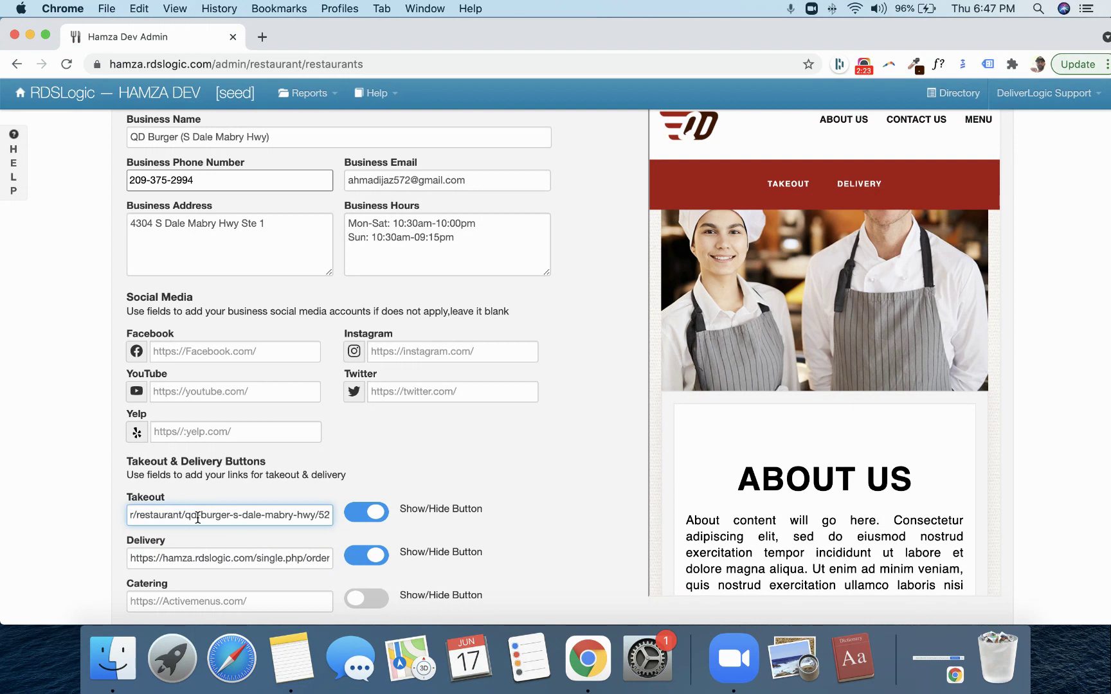
key("Left")
key("Left")
key("Left")
key("Left")
key("Left")
key("Left")
key("Left")
key("Left")
key("Left")
key("Left")
key("Left")
key("Left")
key("Left")
key("Left")
key("Left")
key("Left")
key("Left")
key("Left")
key("Left")
key("Left")
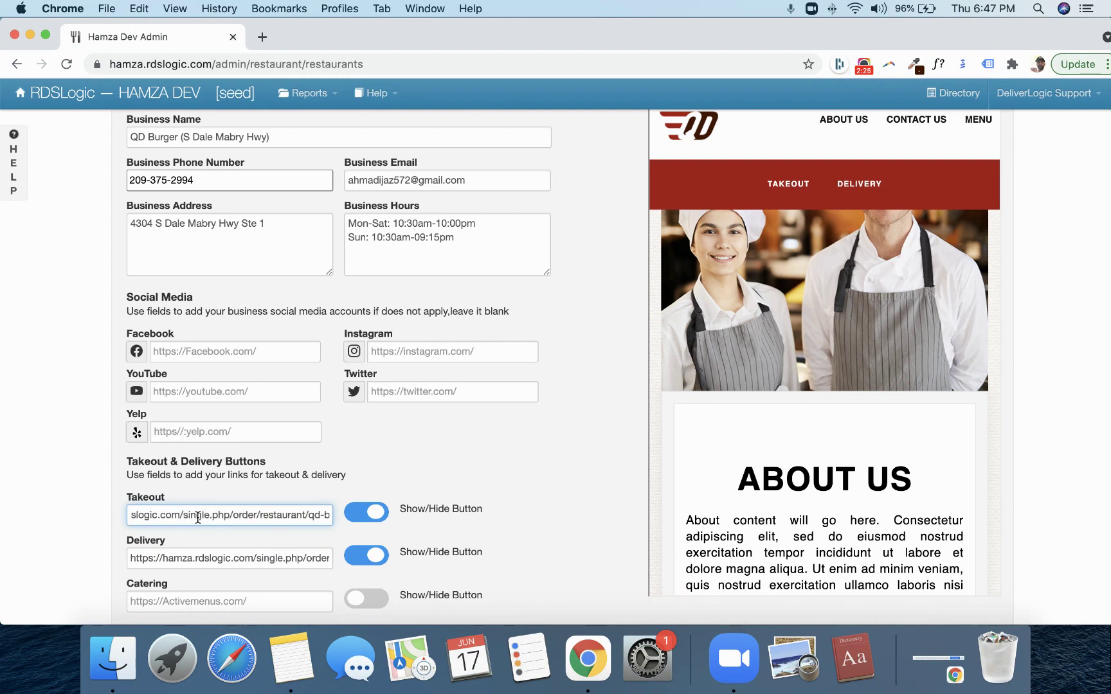
key("Left")
key("Left")
key("Left")
key("Left")
key("Left")
key("Left")
key("Left")
key("Left")
key("Left")
key("Left")
key("Left")
key("Left")
key("Left")
key("Left")
key("Left")
key("Right")
key("Right")
key("Right")
key("Right")
key("Right")
key("Right")
key("Right")
key("Right")
key("Right")
key("Right")
key("Right")
key("Right")
key("Right")
key("Right")
key("Right")
key("Right")
key("Right")
key("Right")
key("Right")
key("Right")
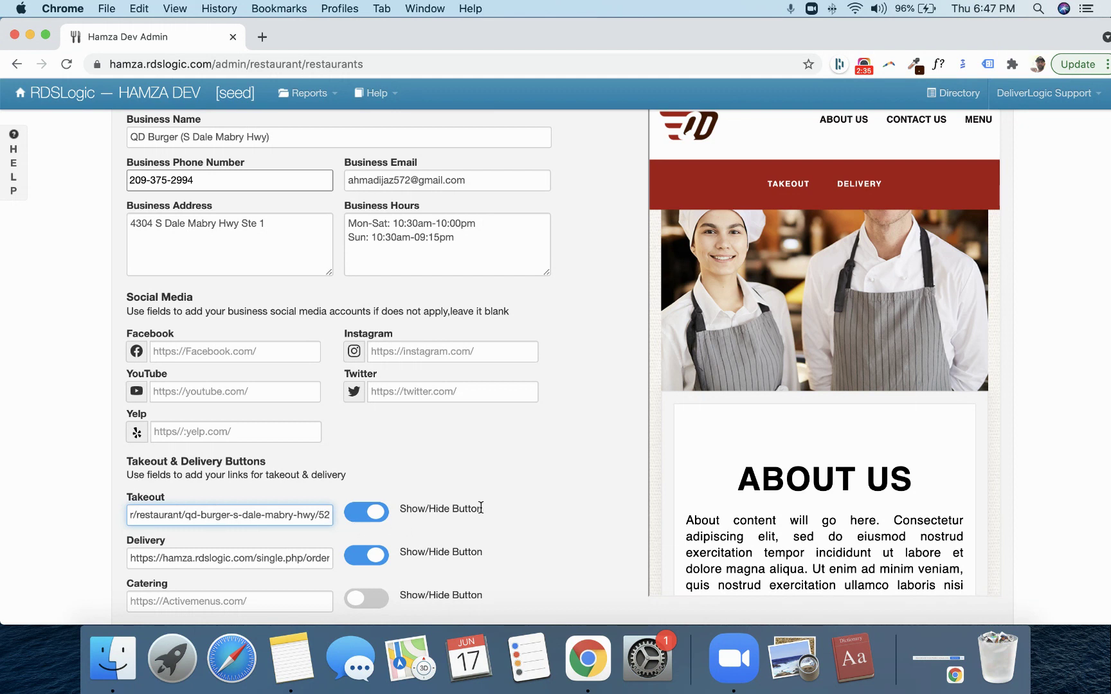
scroll(481, 508, "up", 5)
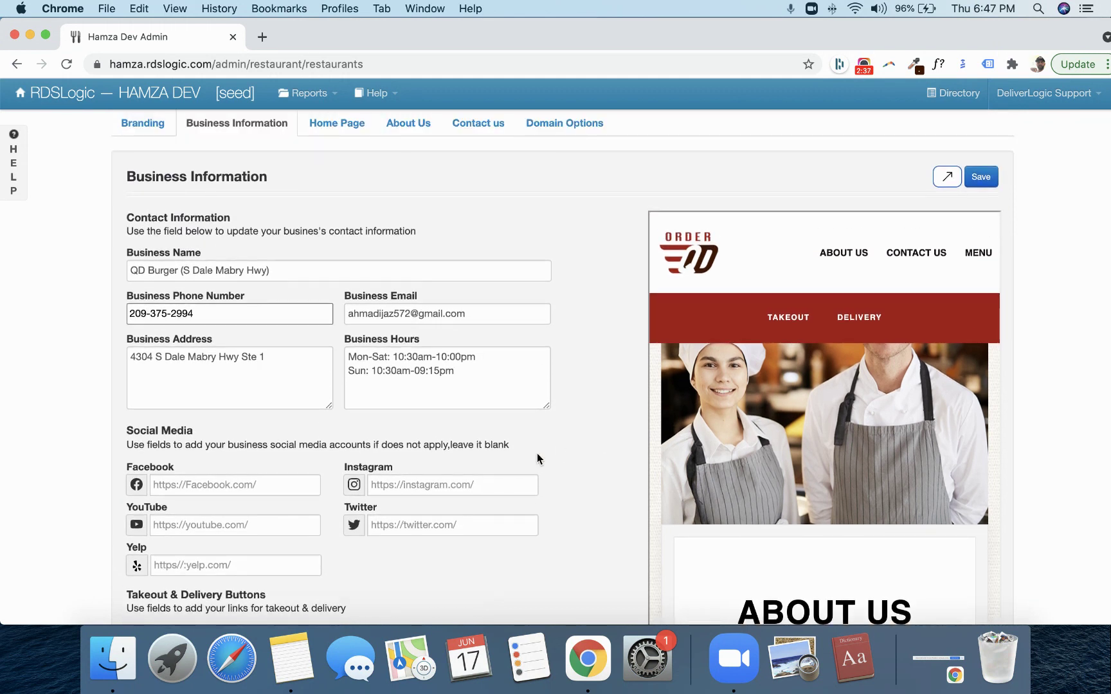
scroll(537, 453, "down", 5)
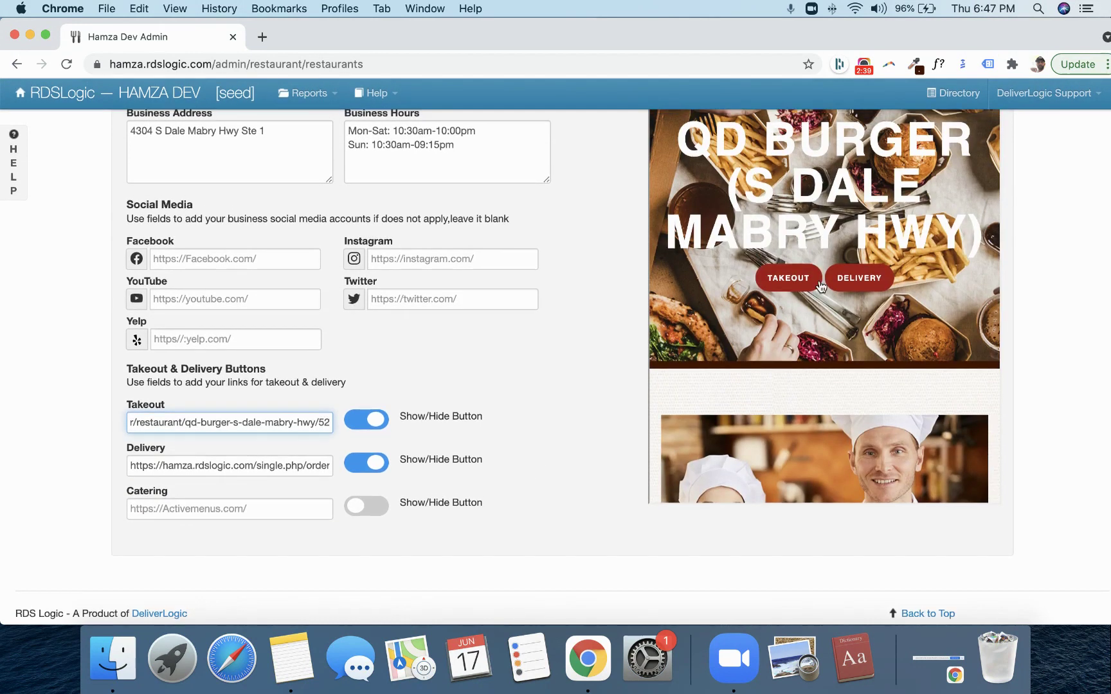
left_click(220, 509)
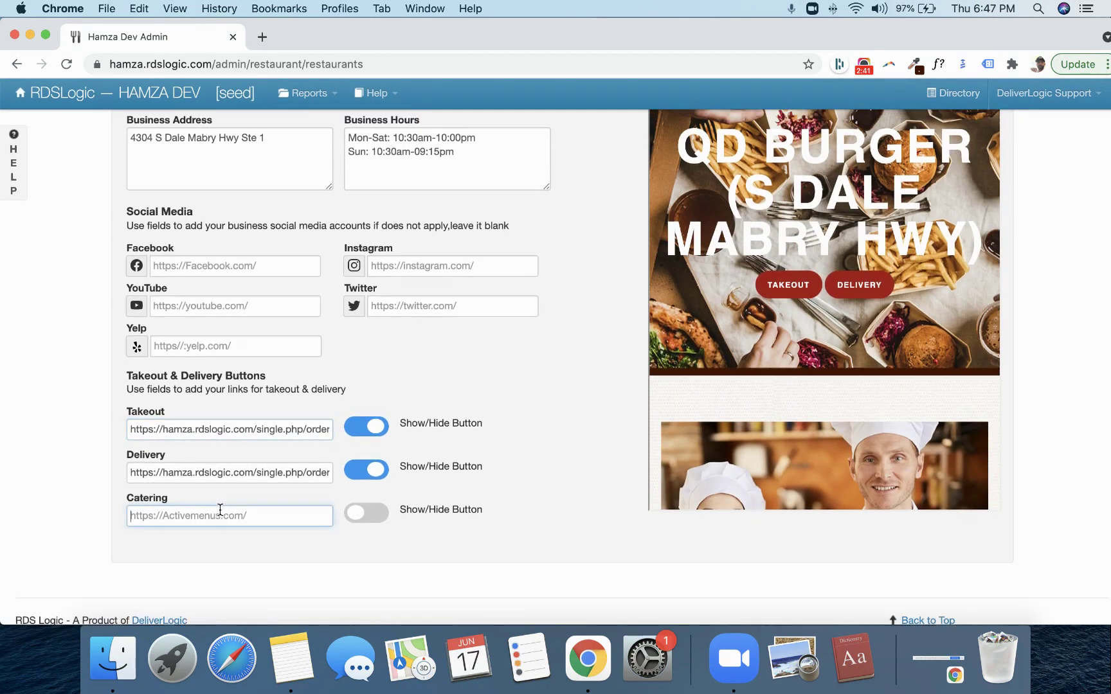
scroll(275, 550, "up", 3)
scroll(283, 558, "down", 1)
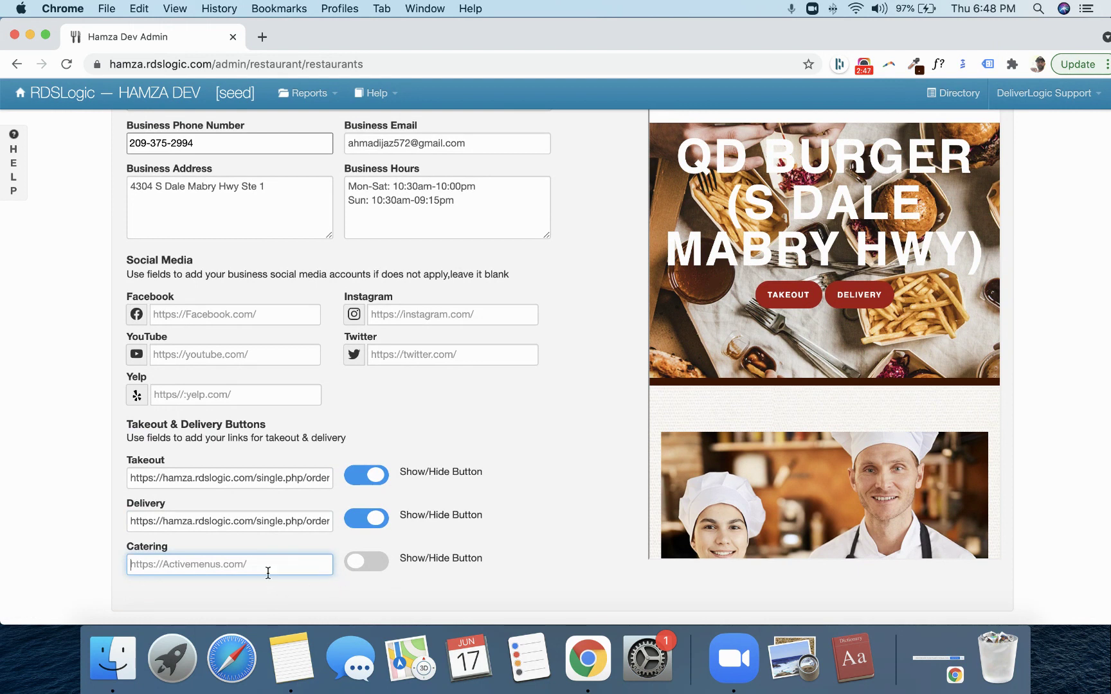
left_click(380, 559)
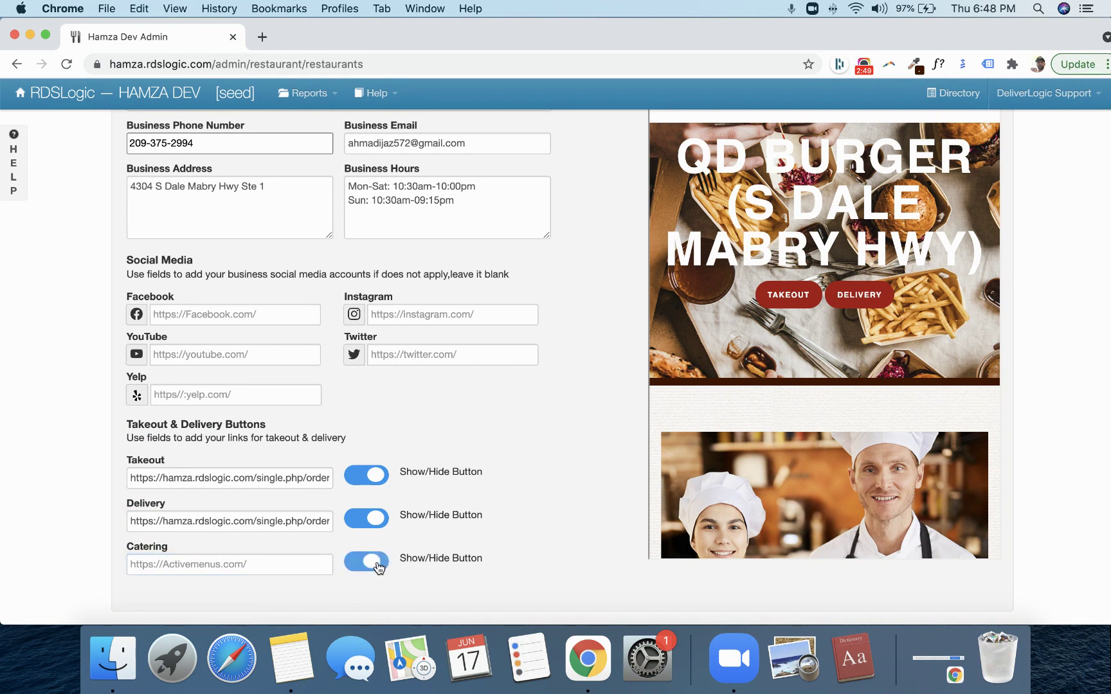
left_click(269, 563)
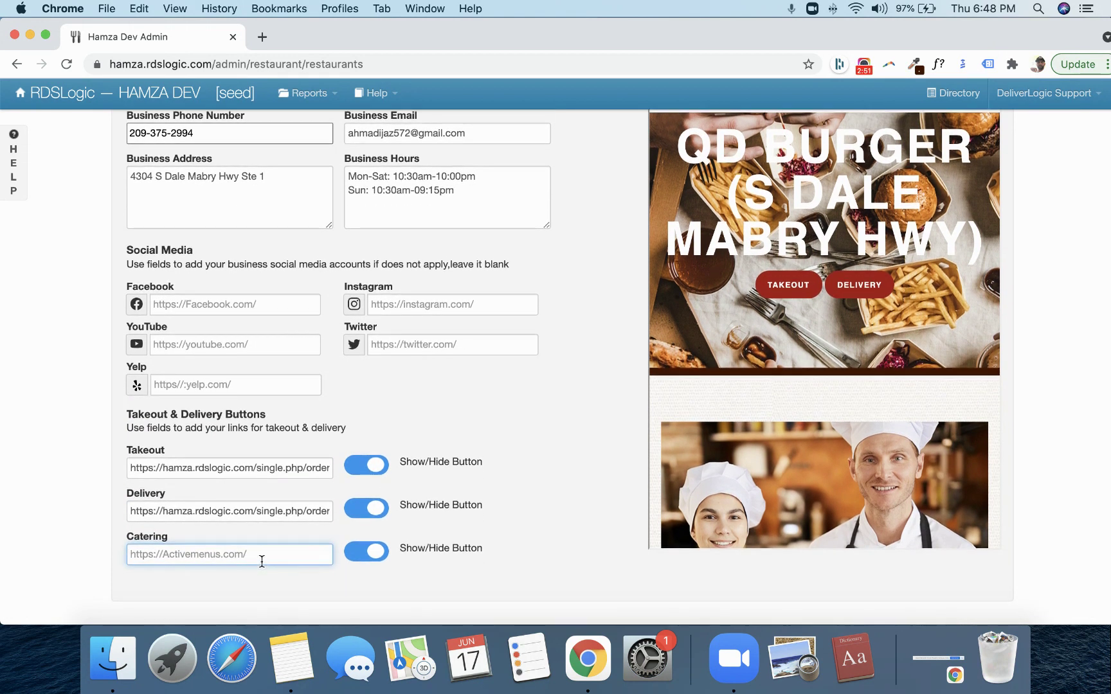
type("https://")
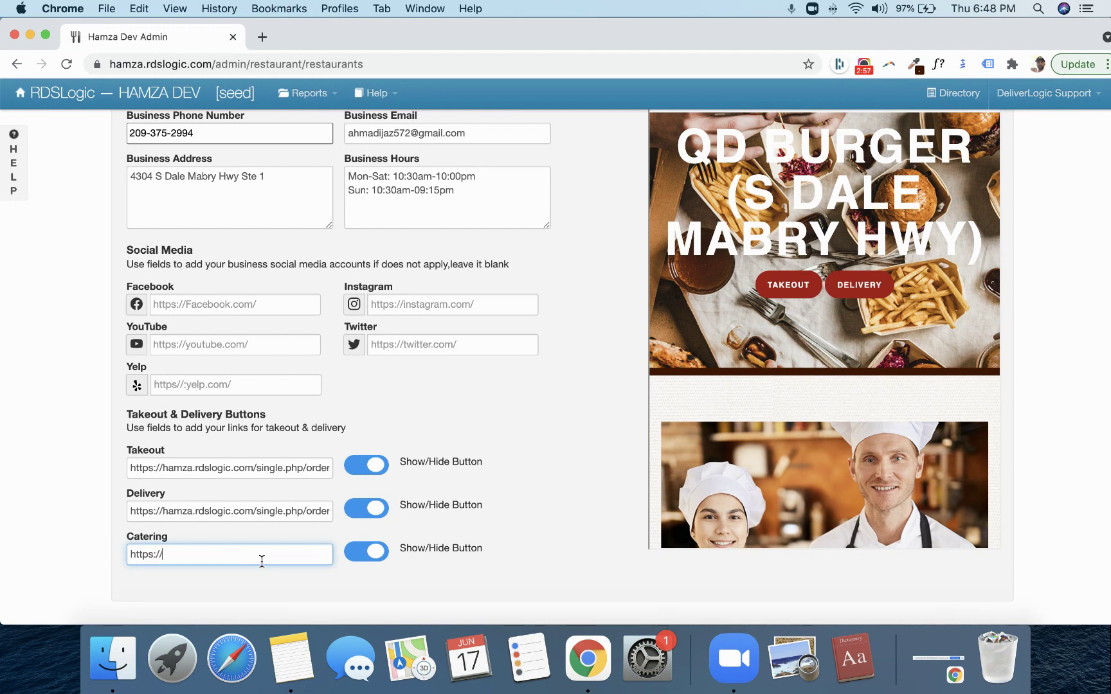
type("google.com")
scroll(568, 531, "up", 3)
left_click(987, 136)
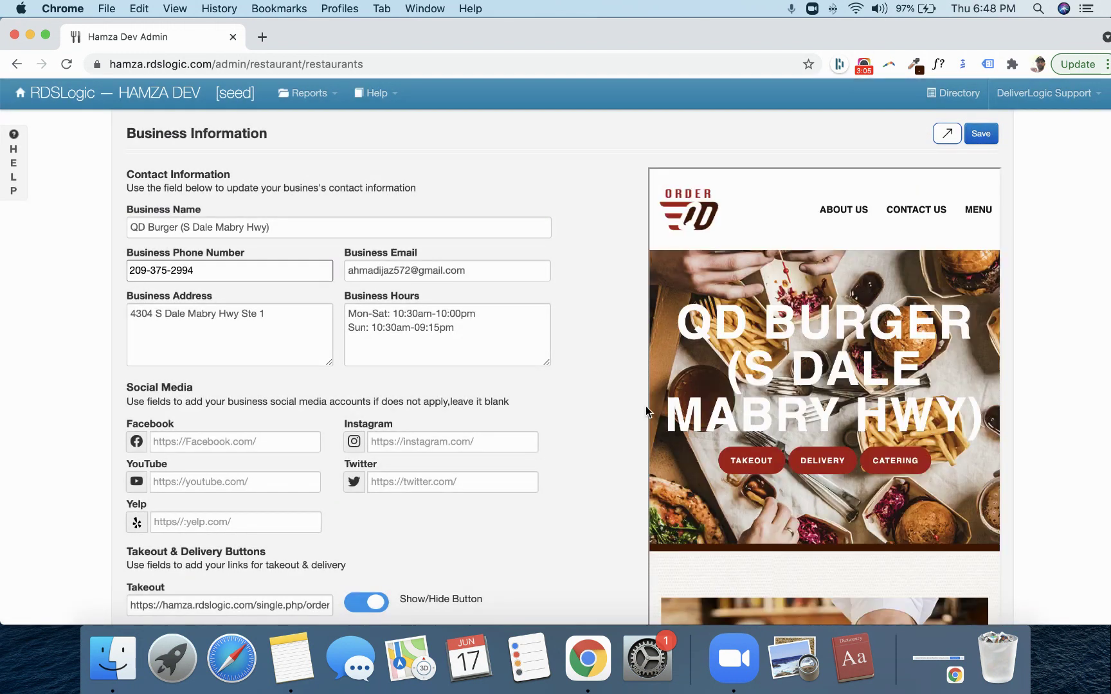
Test the preview's Takeout button on the ordering page, then close it to return to Business Information
left_click(763, 467)
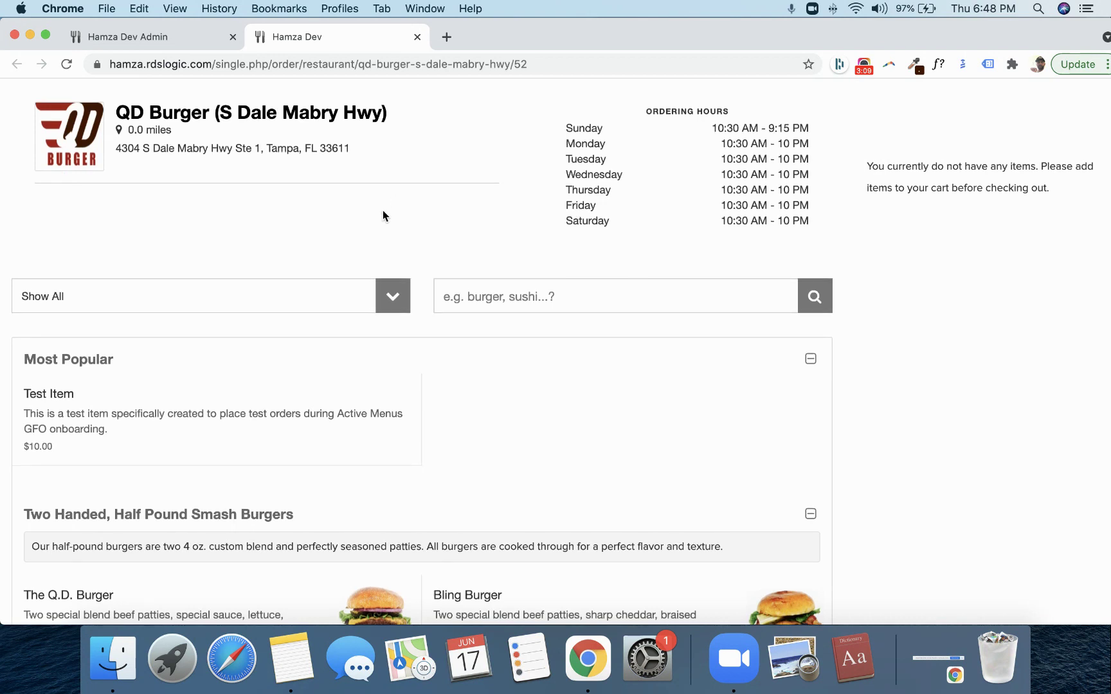
scroll(382, 215, "down", 8)
scroll(382, 215, "up", 8)
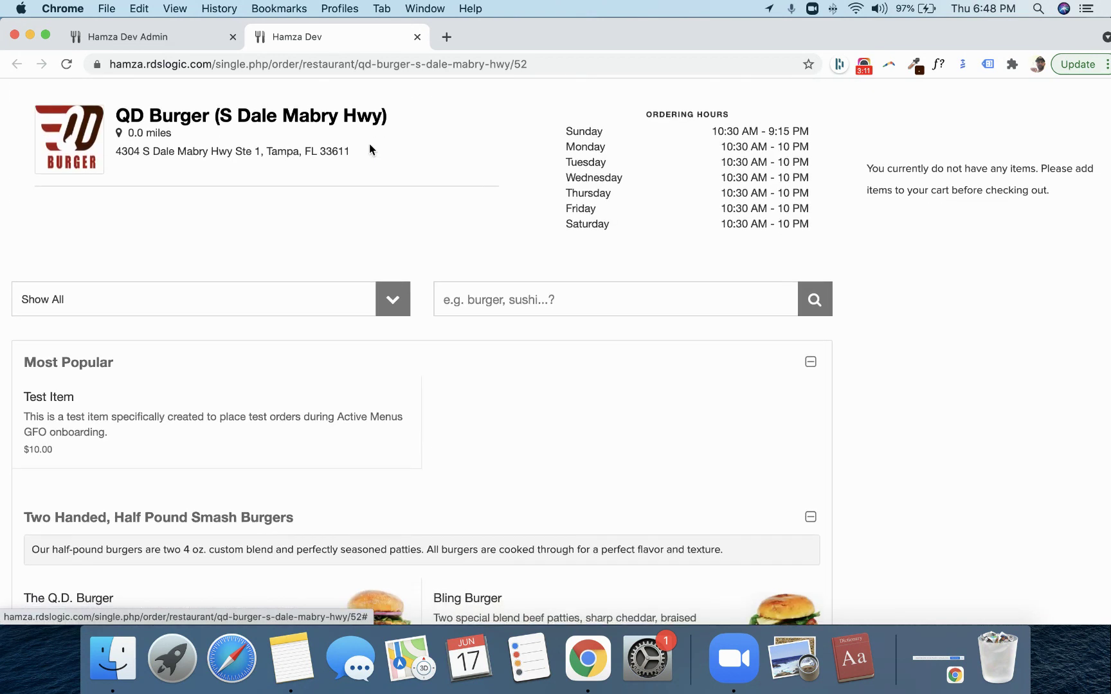
scroll(298, 476, "down", 8)
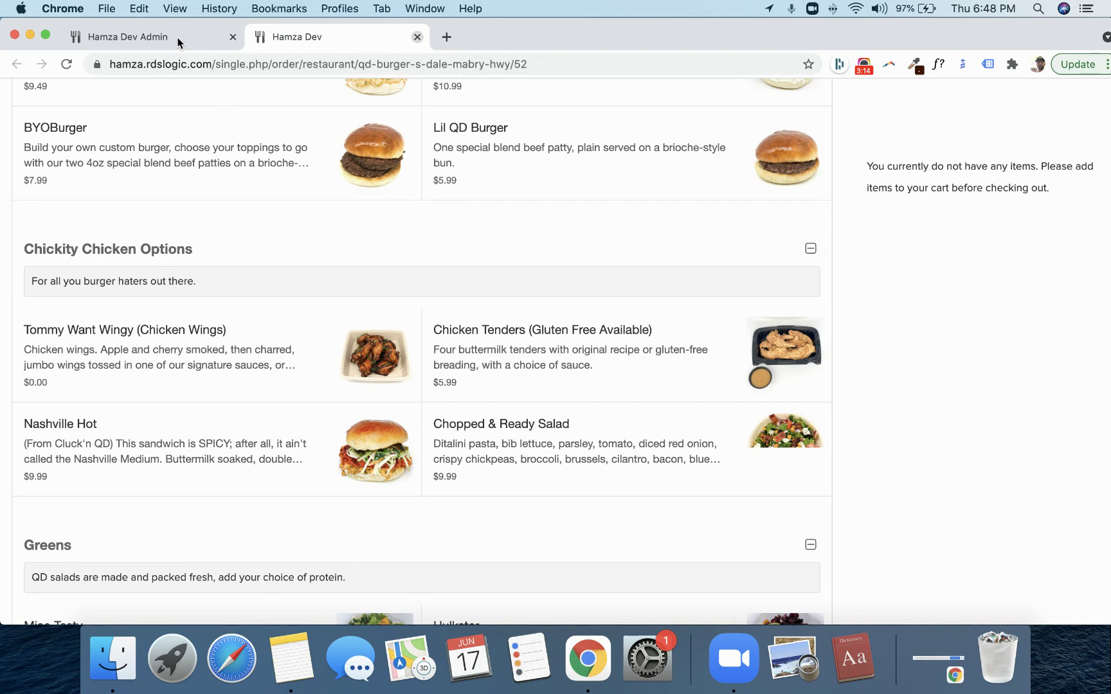
left_click(417, 36)
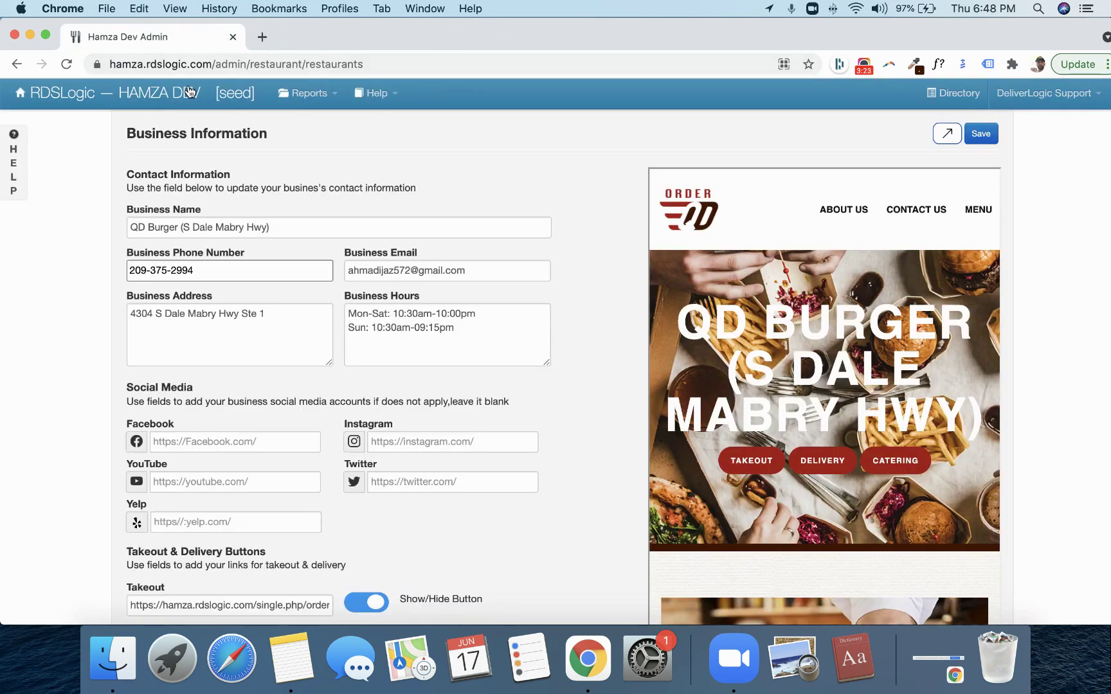
scroll(502, 200, "down", 2)
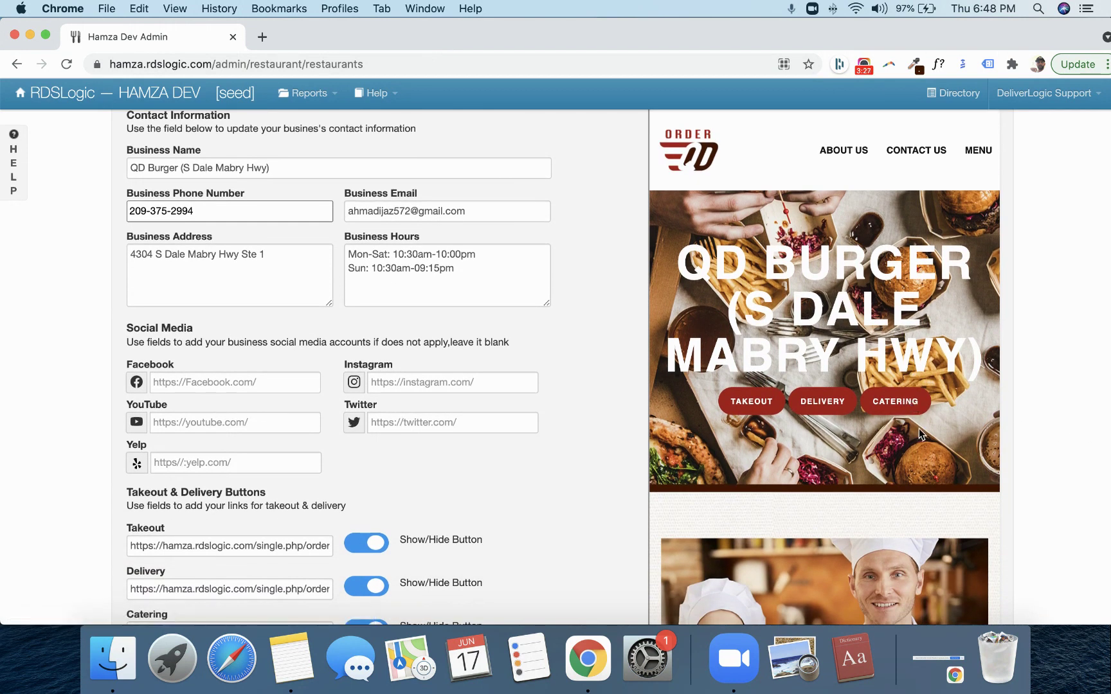
left_click(896, 402)
left_click(172, 64)
left_click(417, 36)
scroll(418, 450, "down", 4)
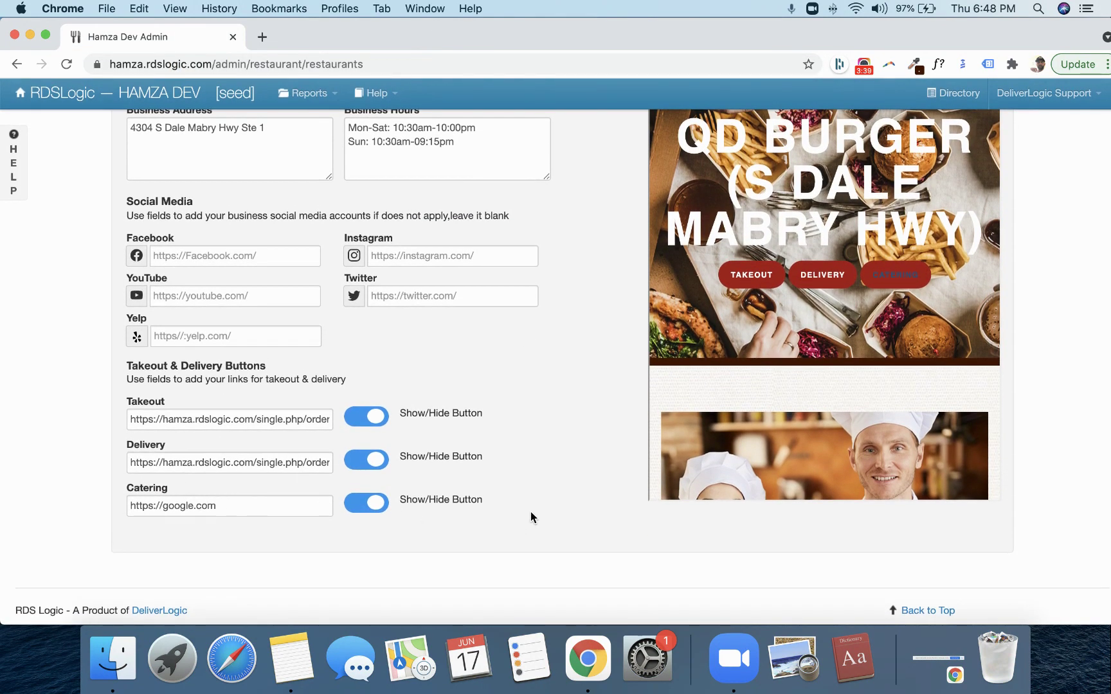
scroll(530, 512, "up", 2)
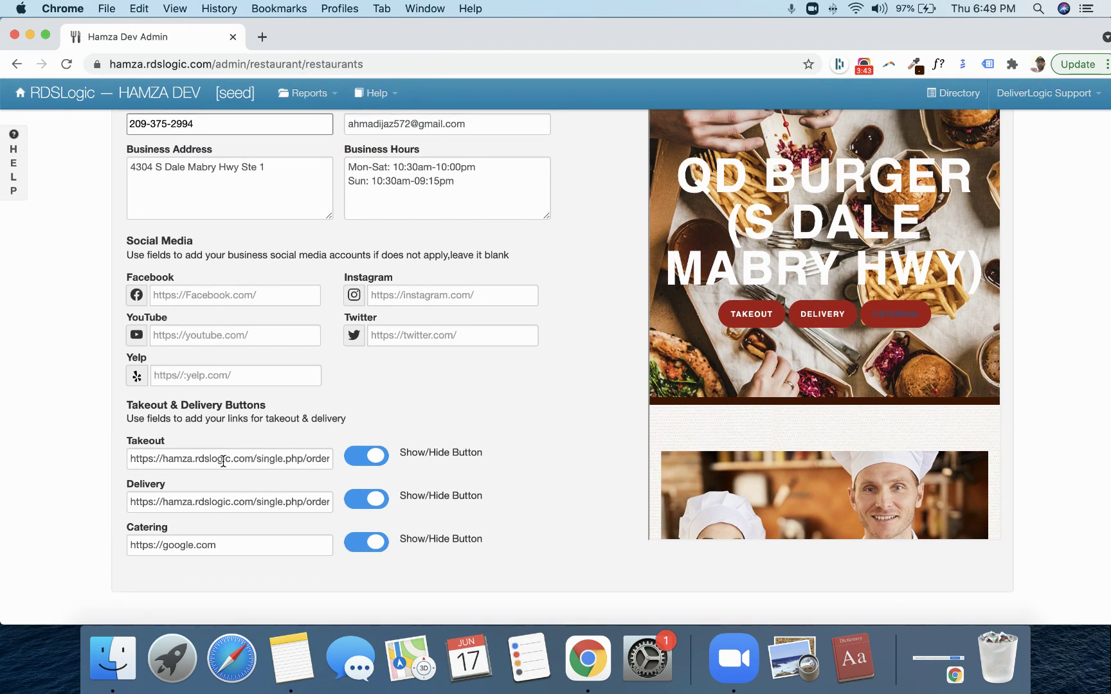
Check the Takeout button's link and scroll the preview showing the Takeout, Delivery and Catering bar
scroll(255, 456, "up", 2)
triple_click(257, 458)
left_click(281, 515)
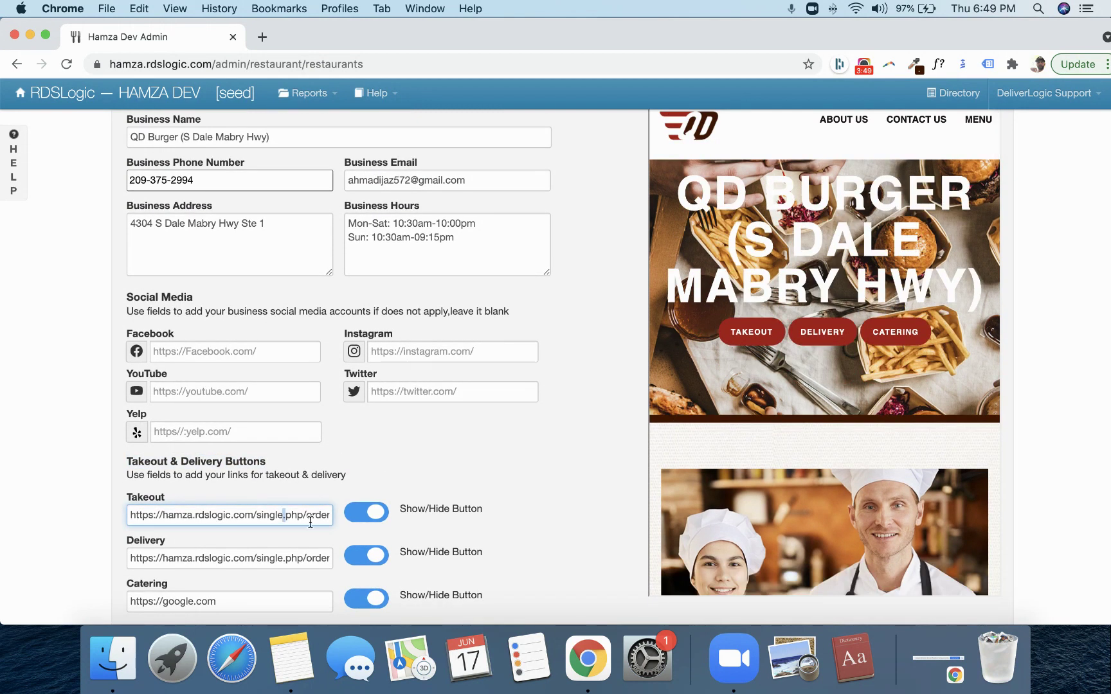
scroll(495, 500, "down", 1)
scroll(714, 477, "up", 8)
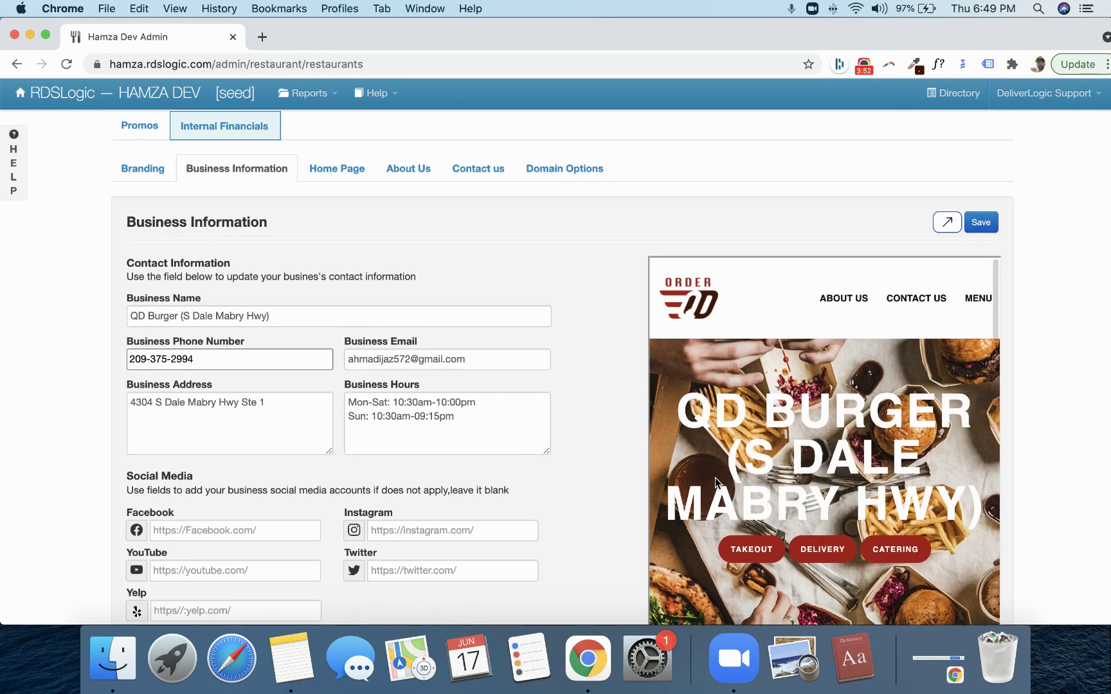
scroll(715, 477, "down", 5)
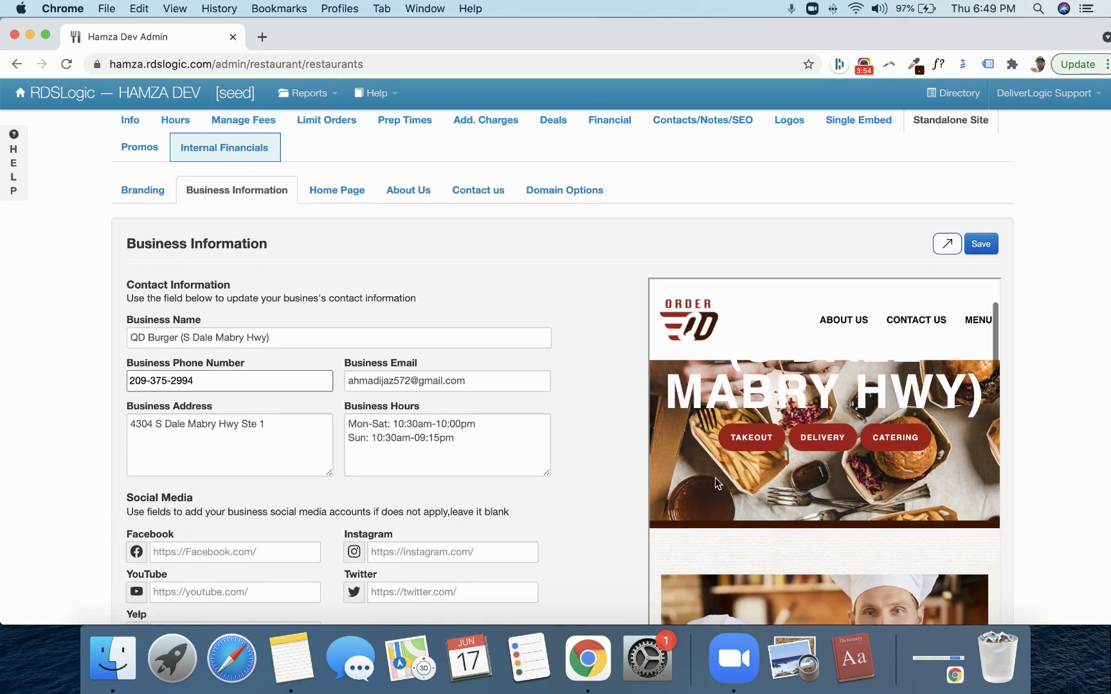
scroll(763, 474, "down", 3)
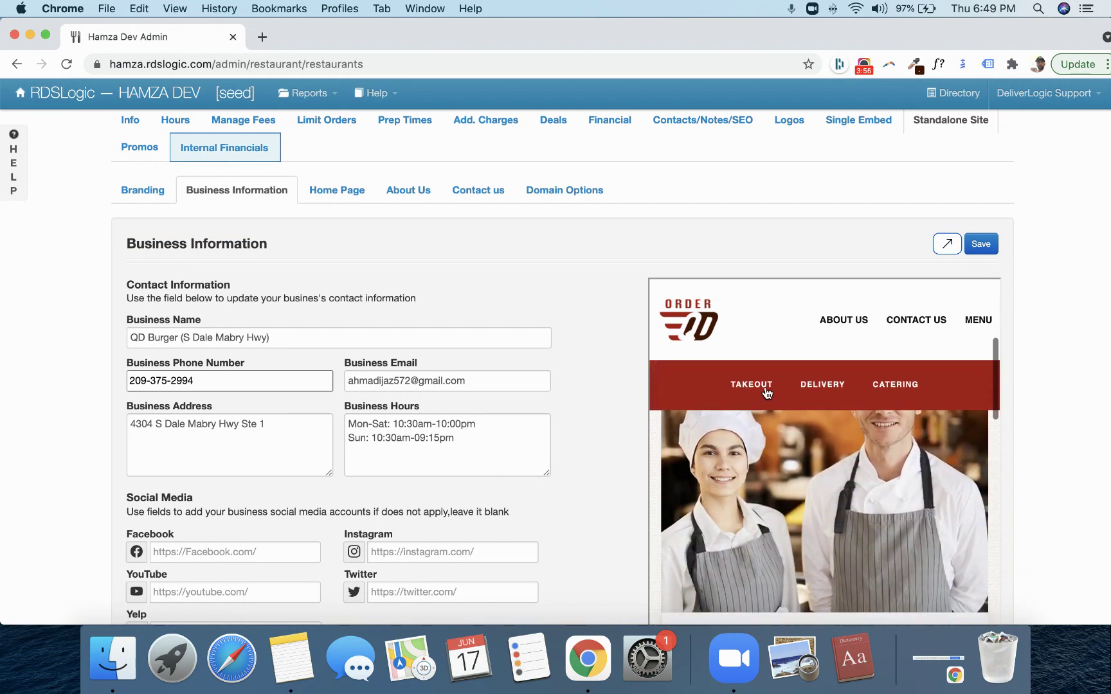
scroll(801, 395, "down", 10)
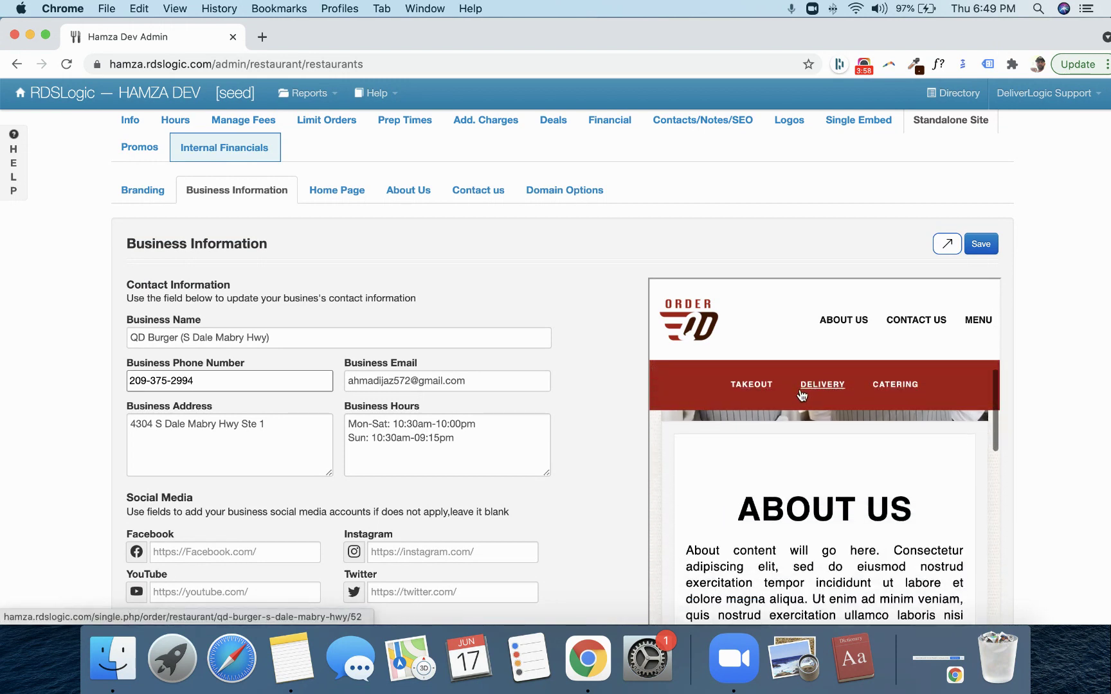
scroll(1060, 481, "down", 7)
scroll(895, 396, "down", 10)
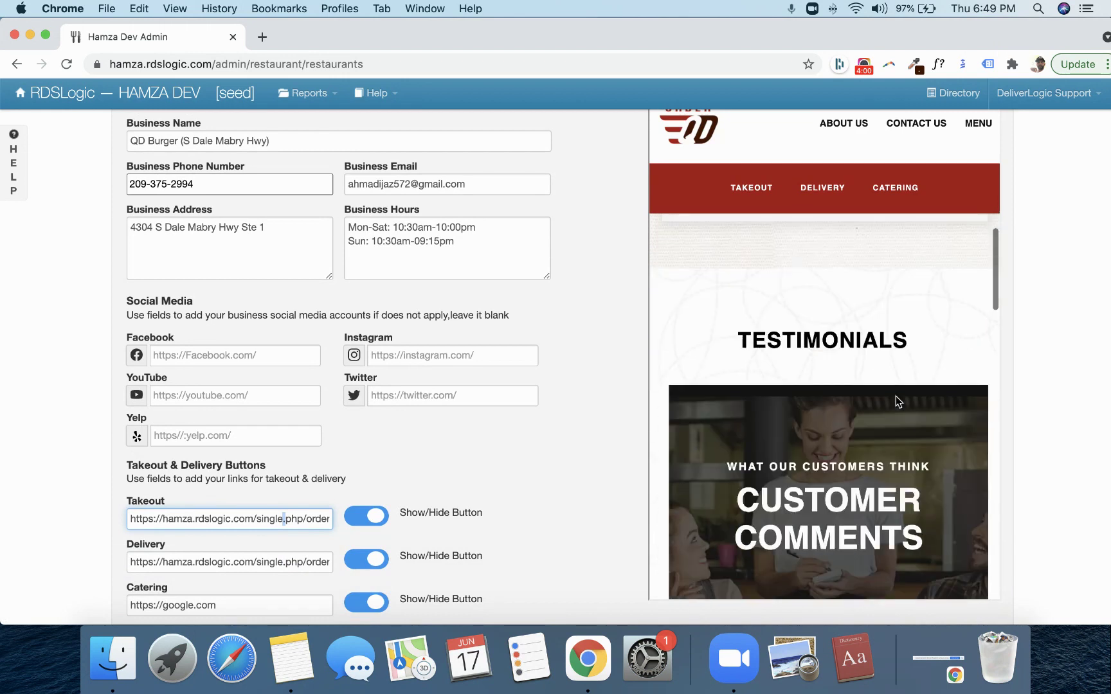
scroll(887, 397, "up", 1)
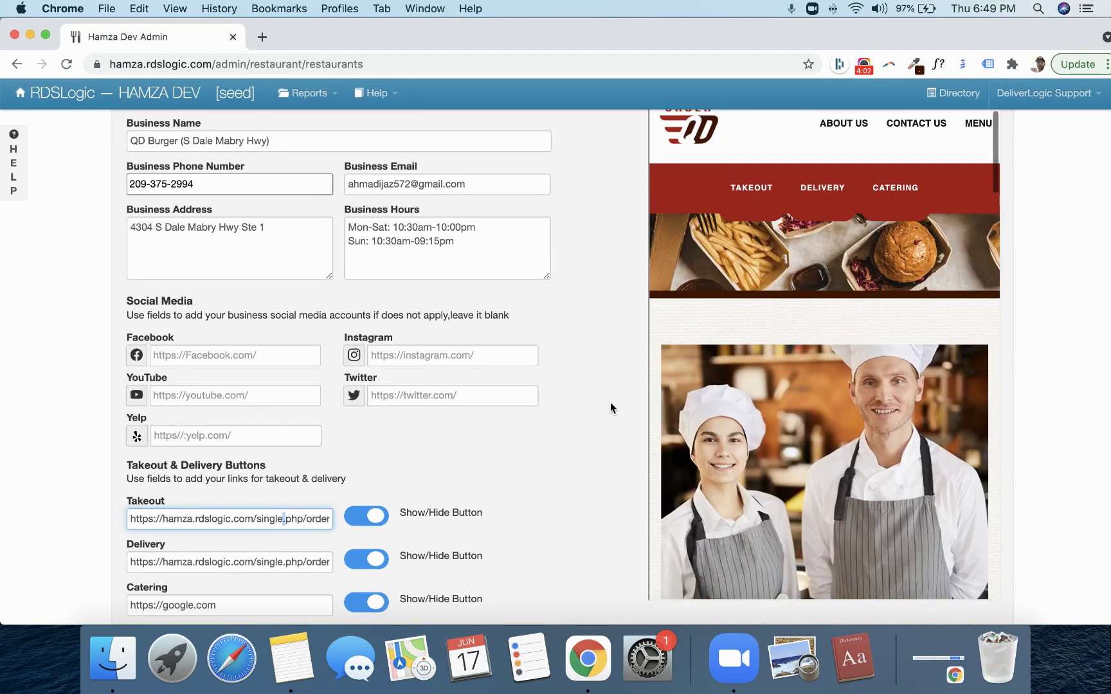
scroll(610, 402, "up", 6)
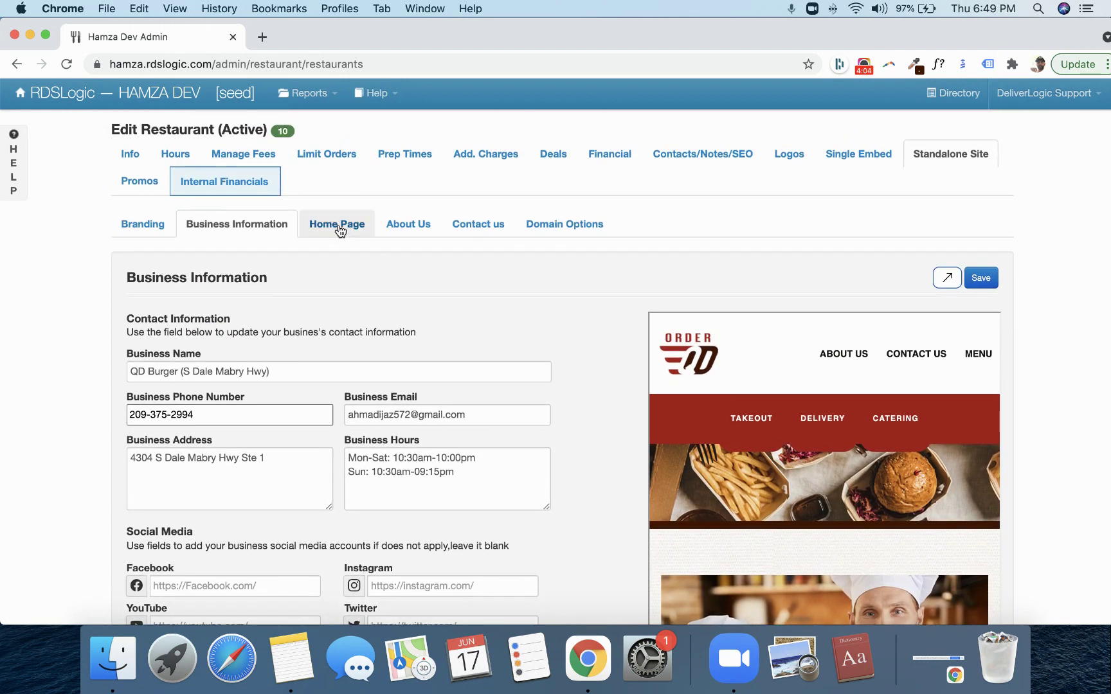
left_click(343, 229)
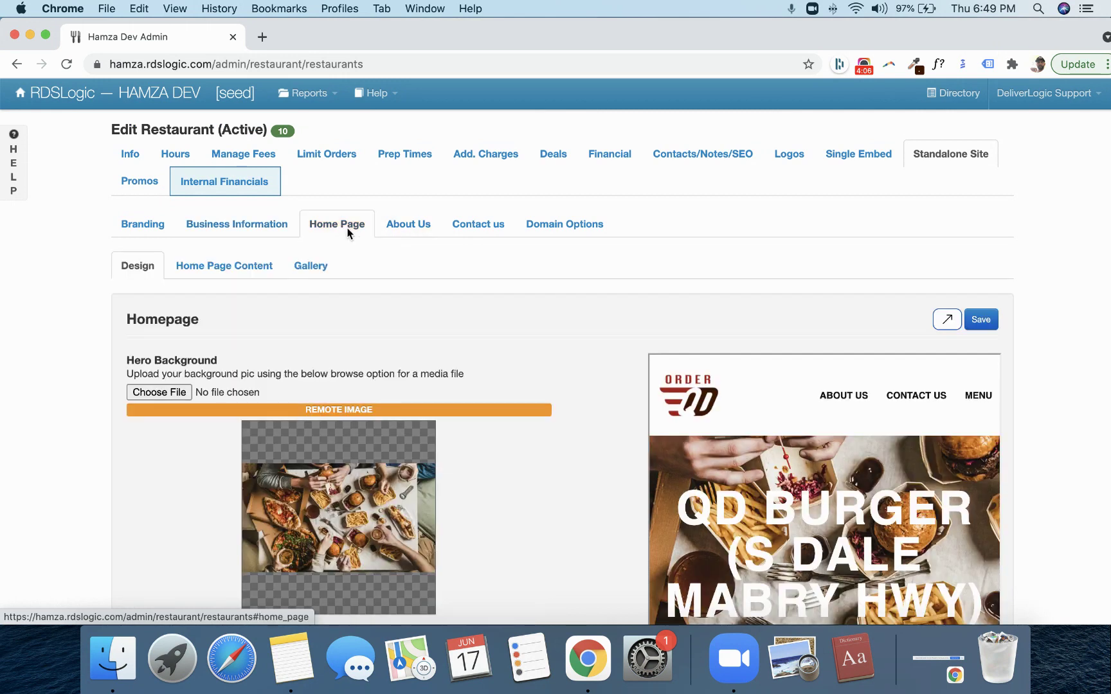
scroll(633, 533, "down", 2)
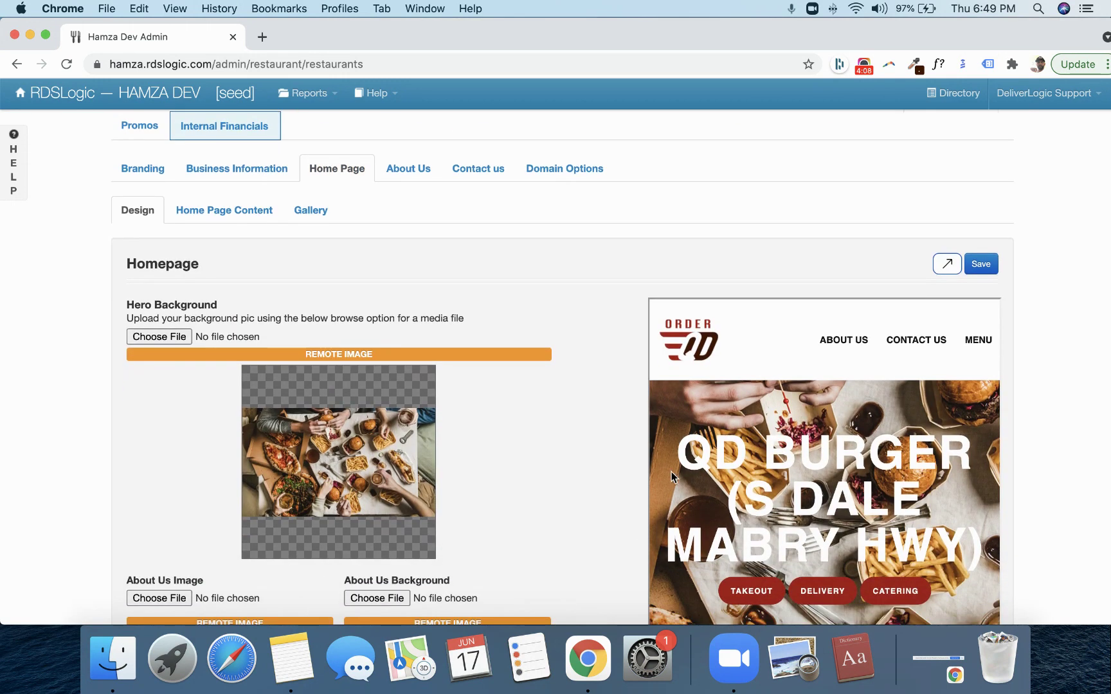
scroll(503, 490, "down", 1)
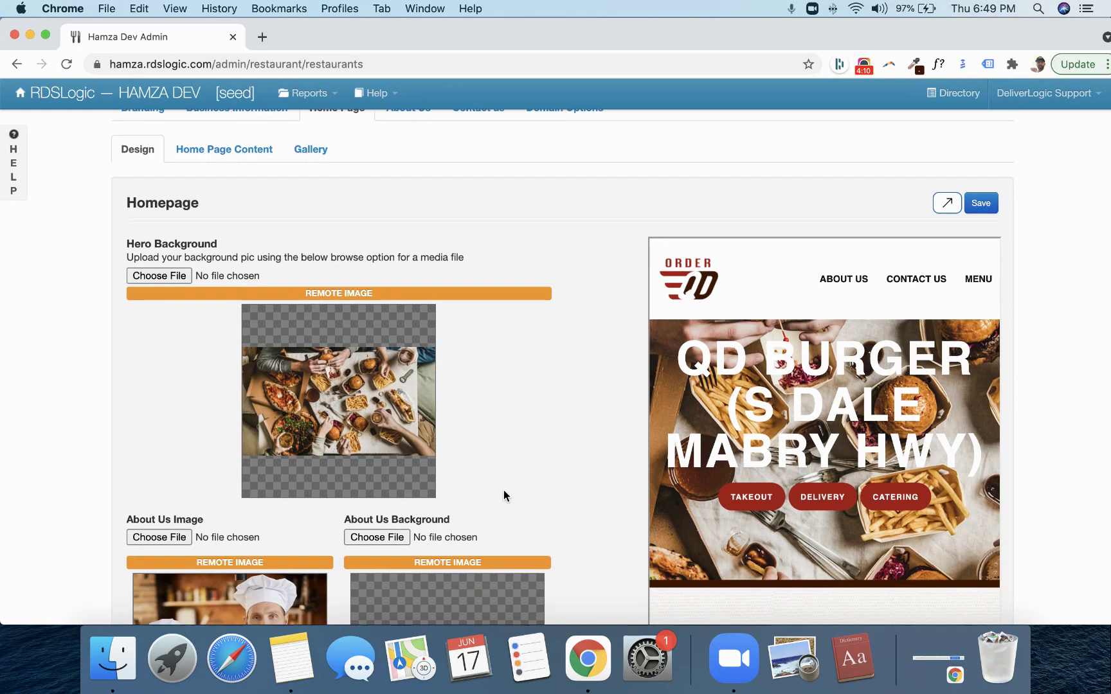
scroll(504, 490, "up", 2)
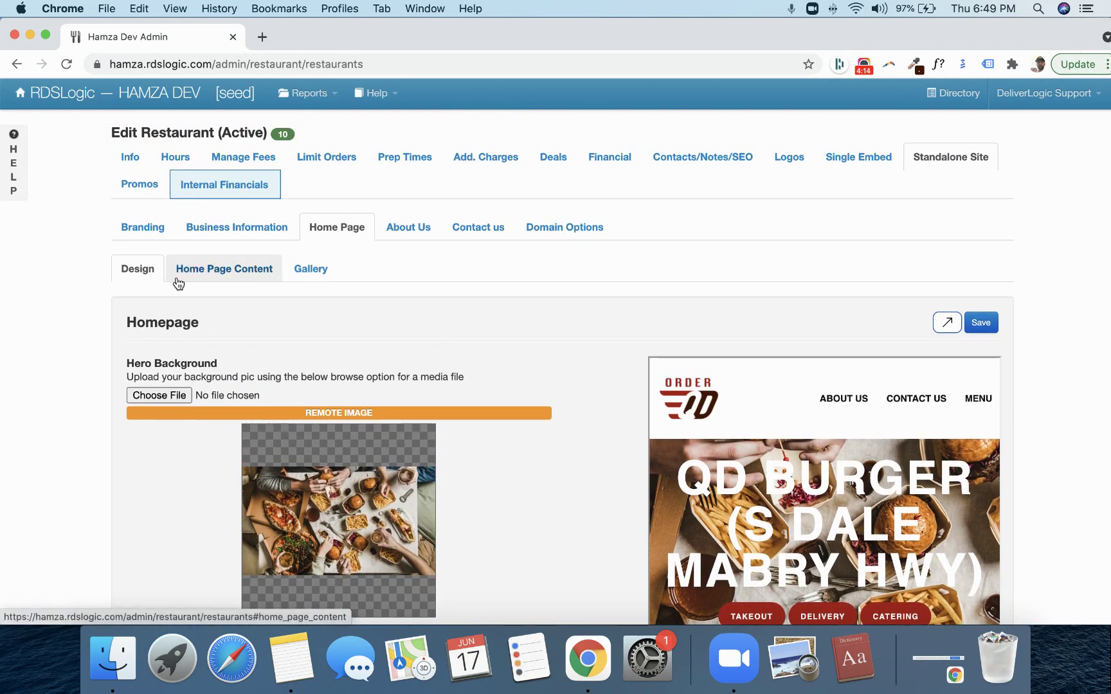
left_click(210, 275)
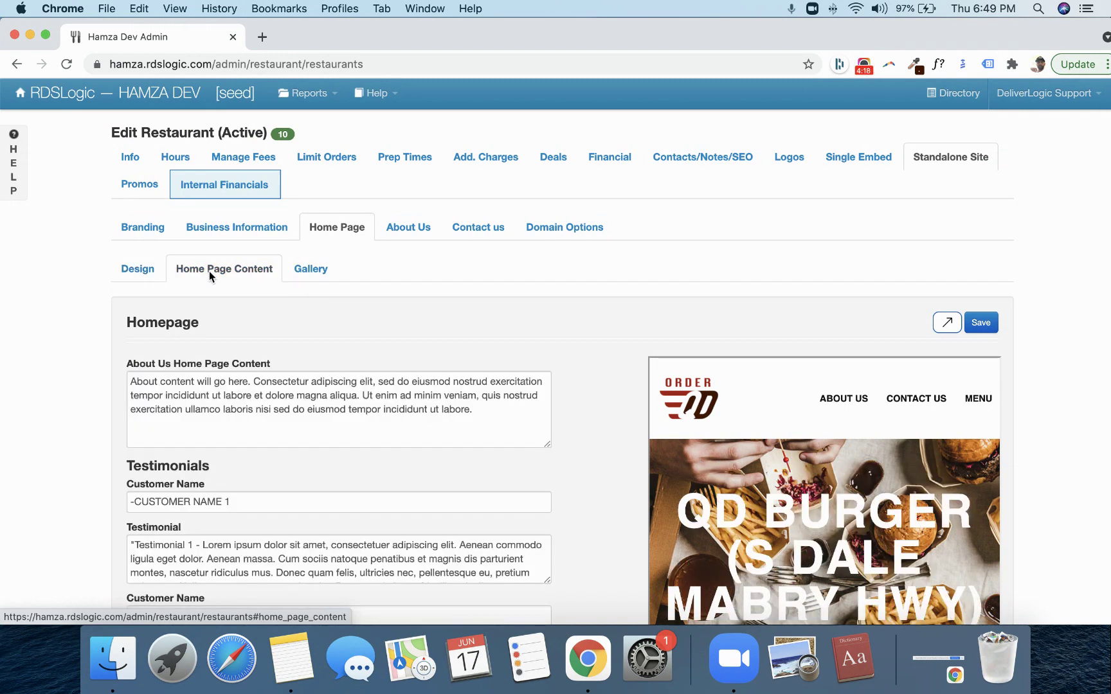
left_click(303, 269)
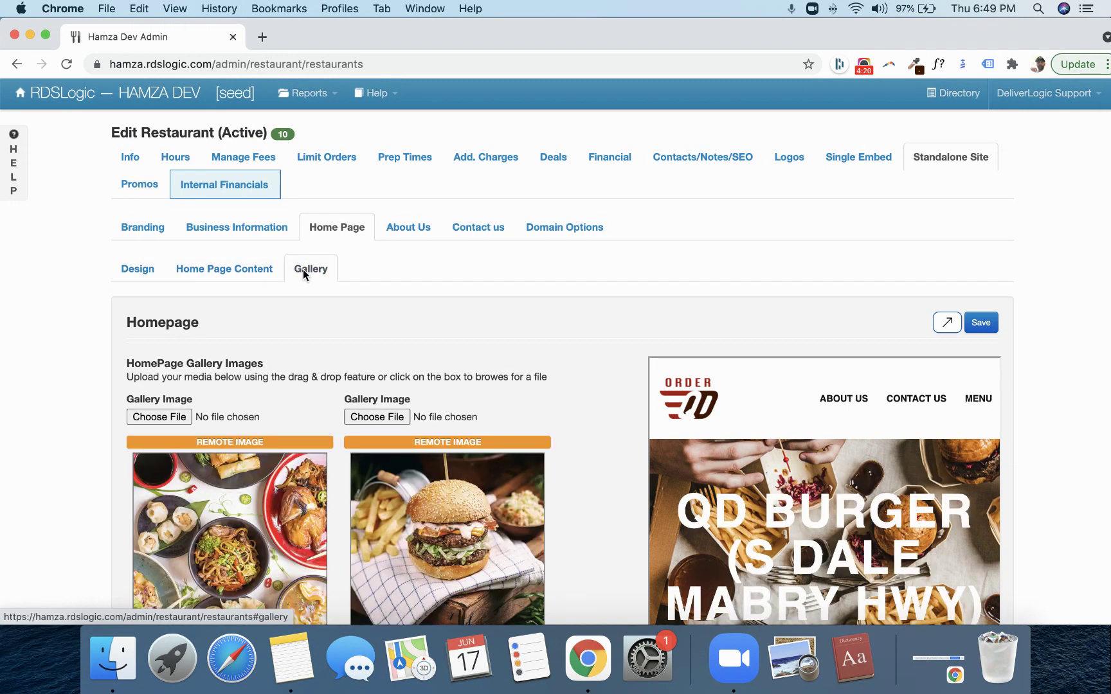
left_click(139, 271)
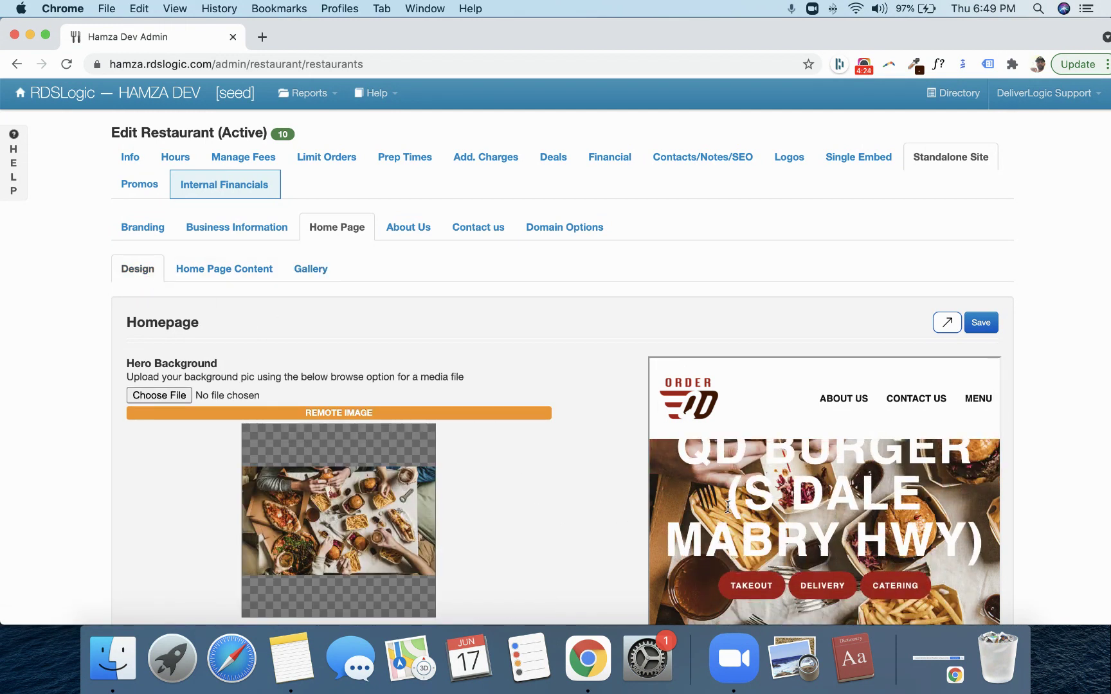
scroll(500, 498, "down", 3)
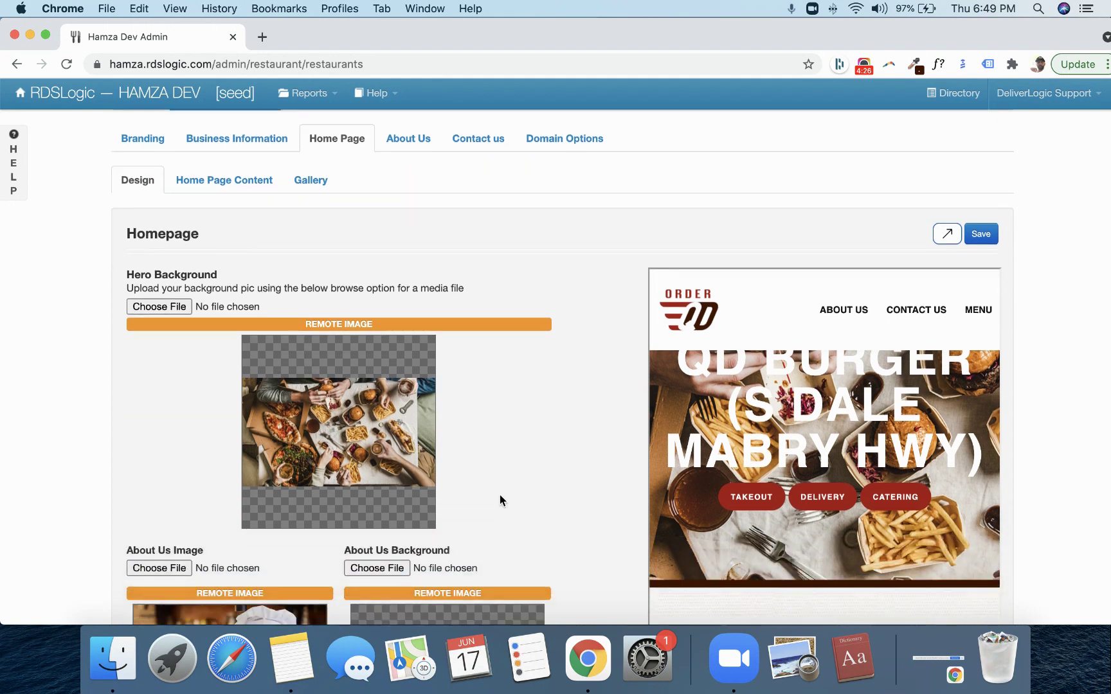
scroll(523, 444, "down", 2)
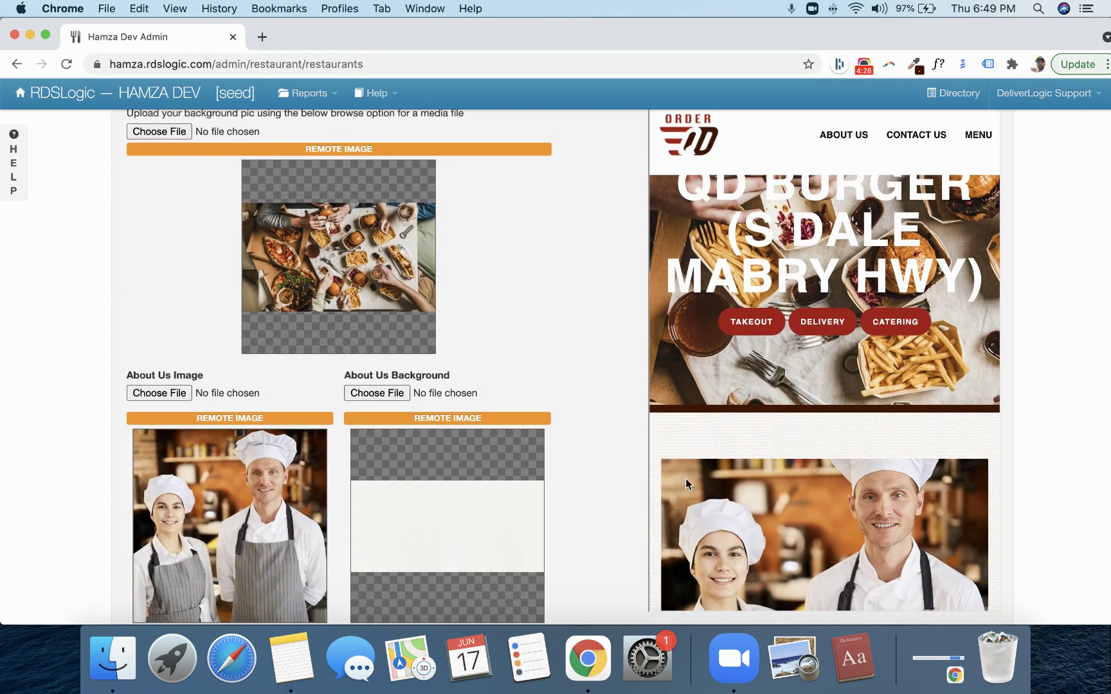
scroll(511, 476, "down", 1)
scroll(505, 450, "down", 1)
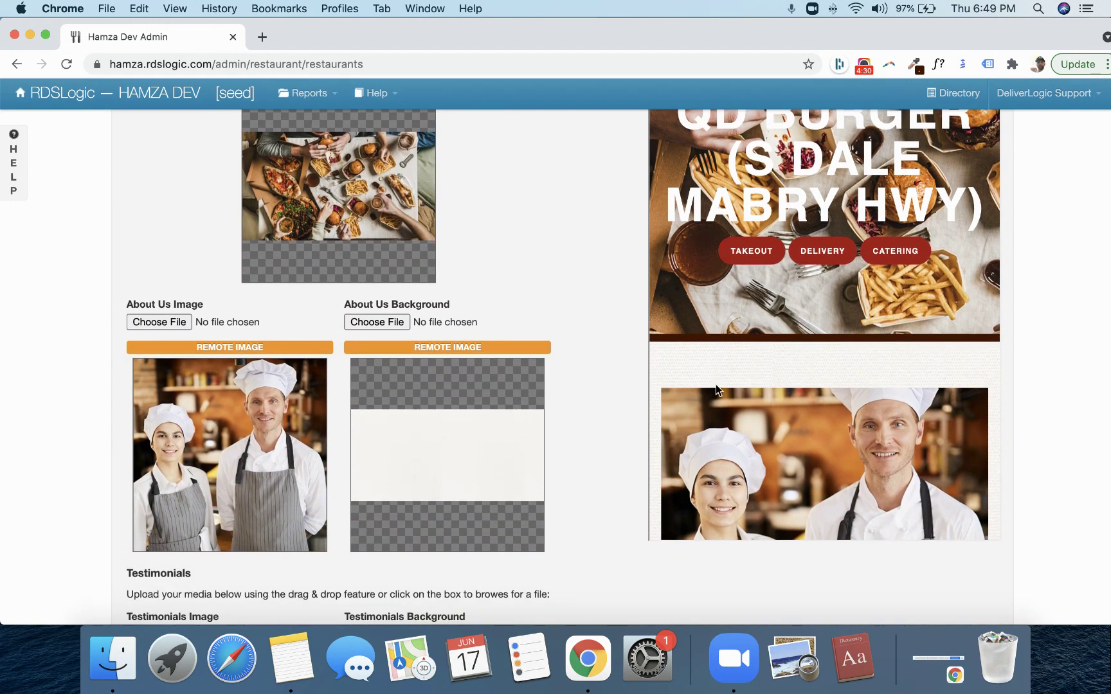
scroll(512, 489, "down", 6)
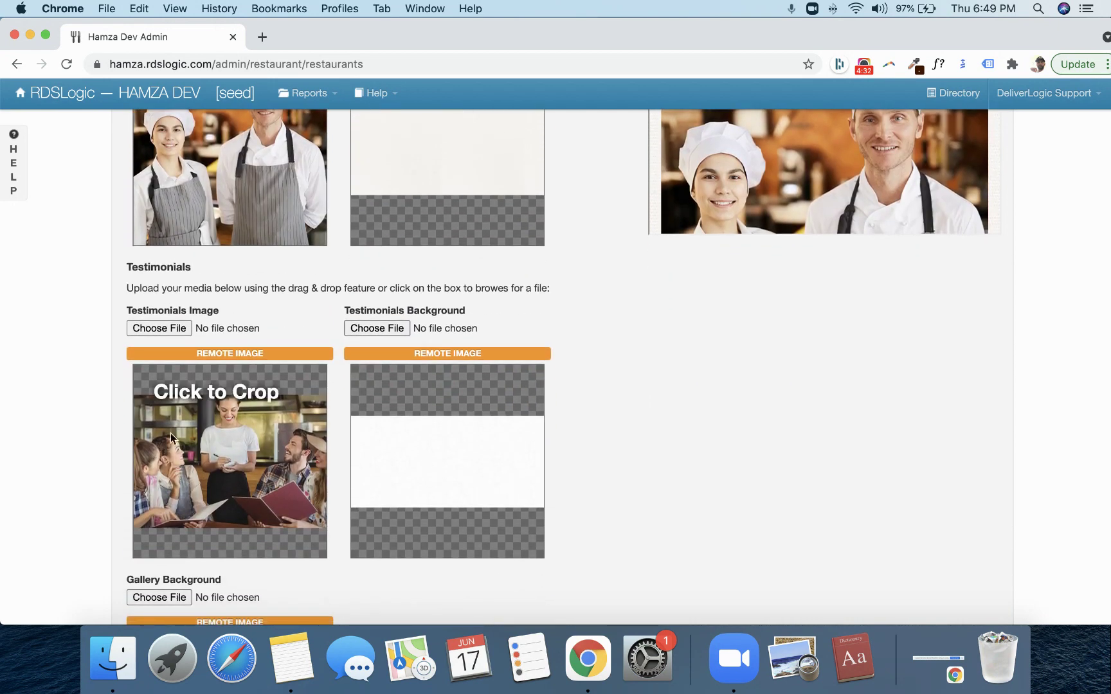
scroll(345, 451, "down", 4)
scroll(345, 451, "up", 15)
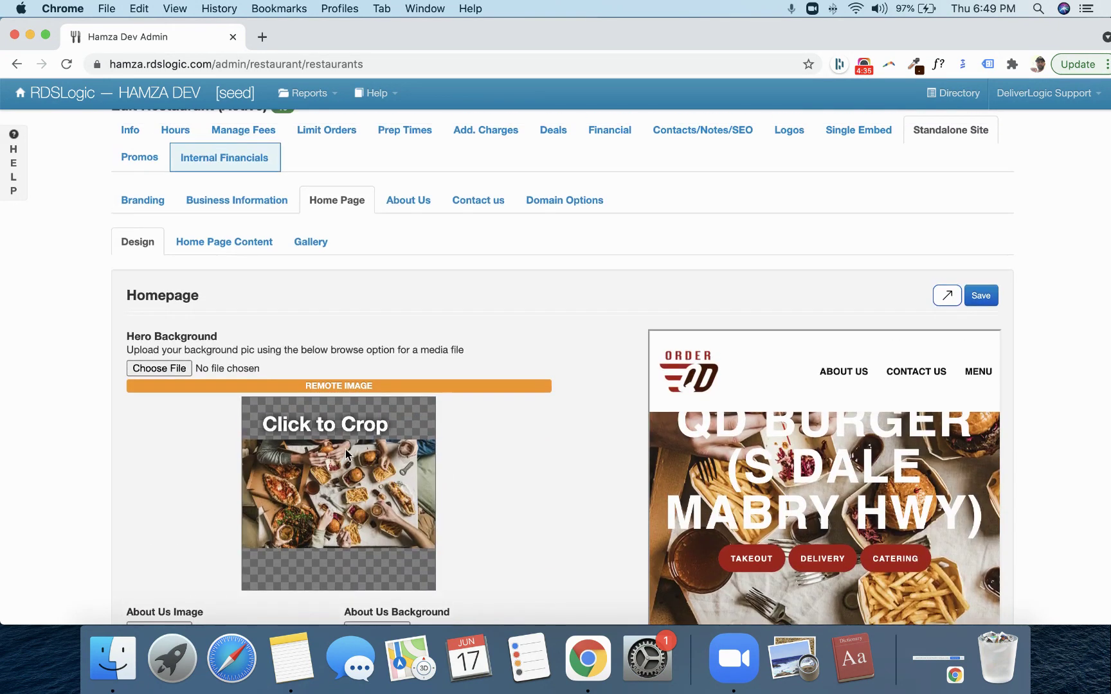
scroll(345, 448, "up", 2)
left_click(310, 314)
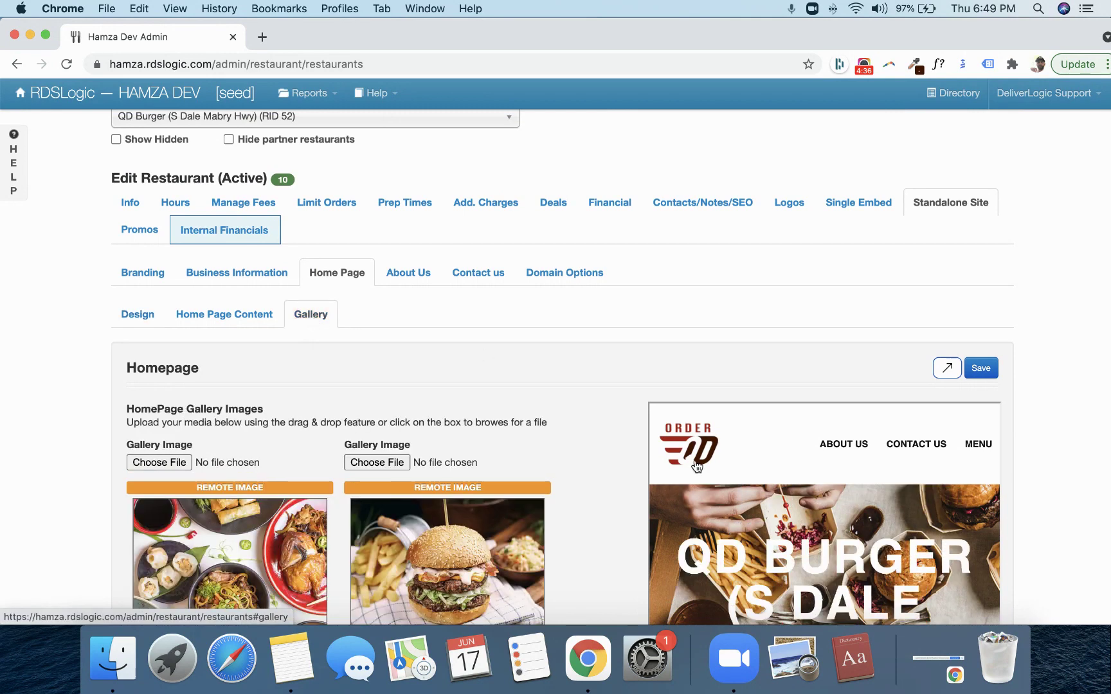
scroll(797, 540, "down", 3)
scroll(1016, 478, "down", 5)
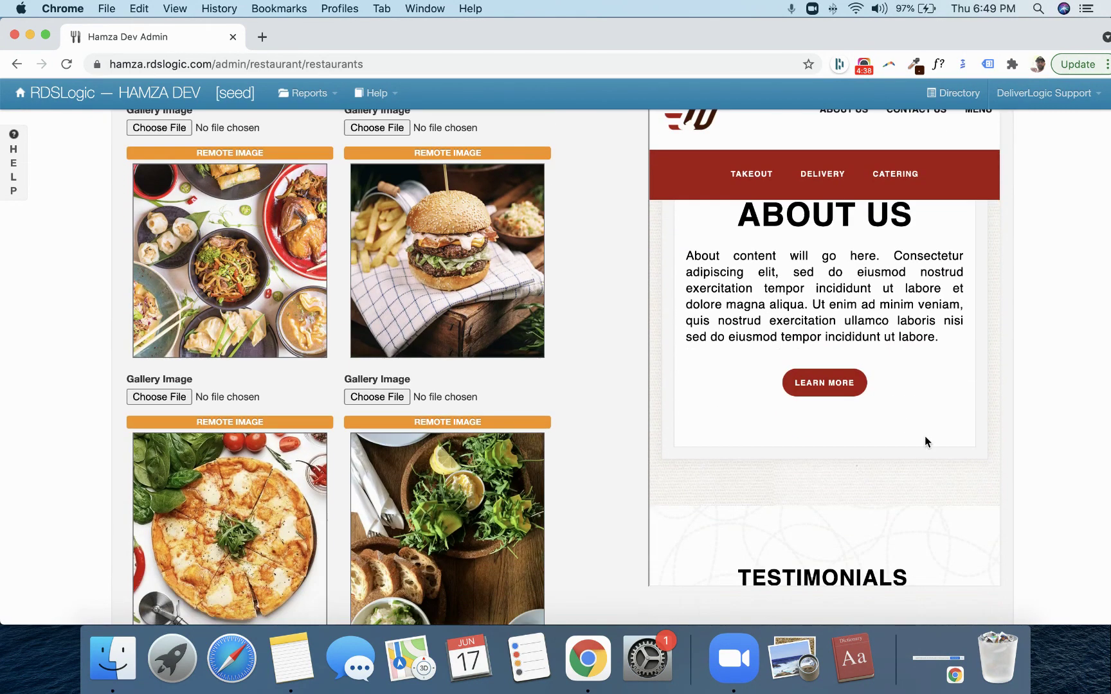
scroll(924, 435, "down", 5)
scroll(897, 414, "down", 8)
scroll(896, 410, "up", 1)
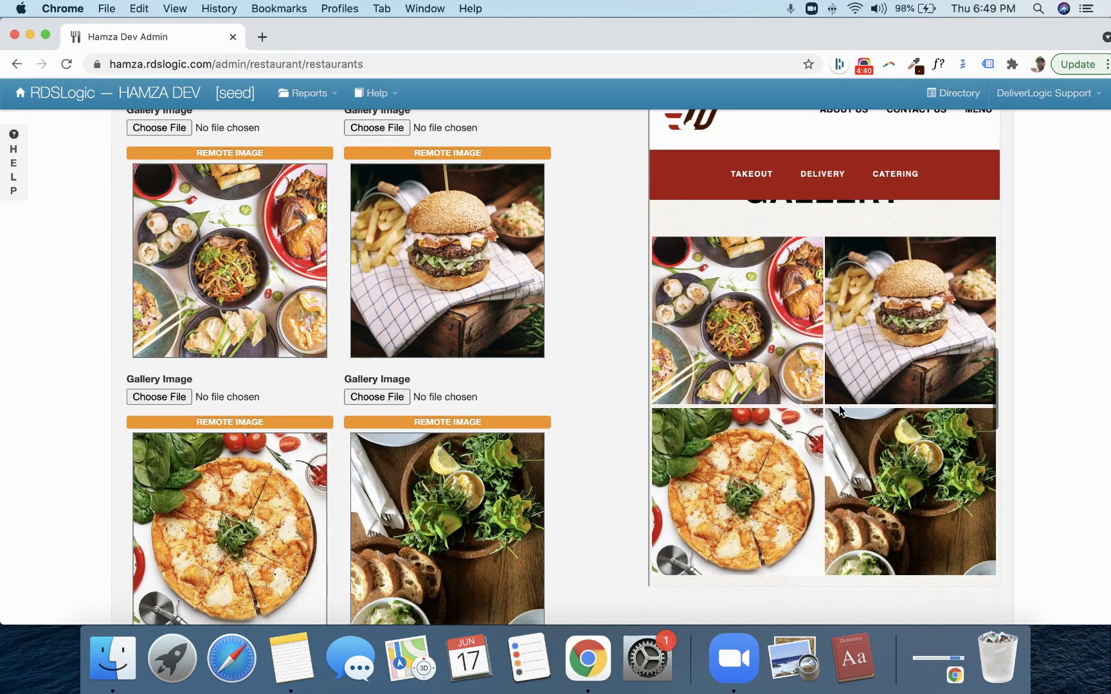
scroll(1033, 434, "up", 5)
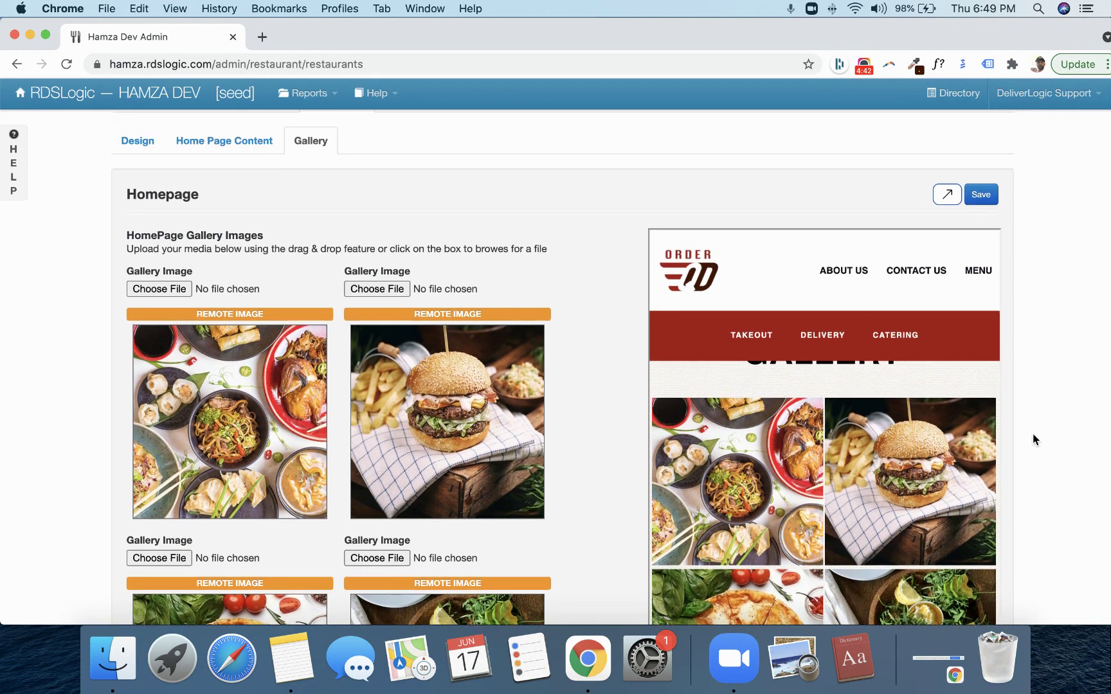
scroll(947, 486, "up", 10)
scroll(605, 369, "up", 5)
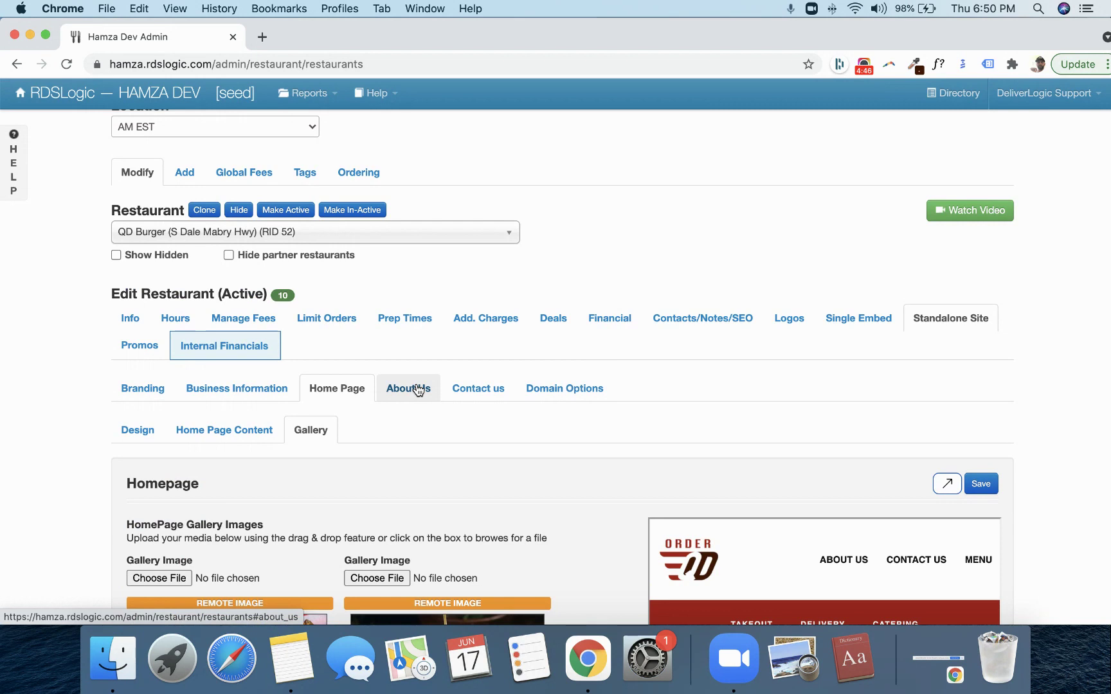
Open the About Us sub-tab and scroll through its header background and About Us images
left_click(419, 391)
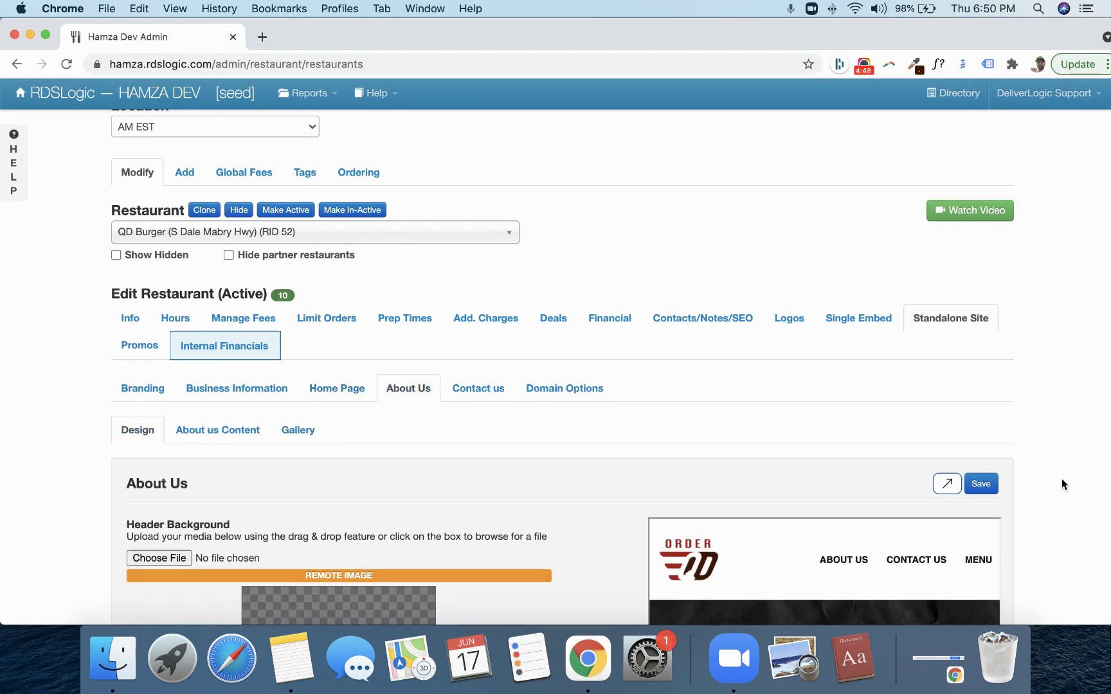
scroll(1061, 478, "down", 5)
scroll(992, 439, "down", 3)
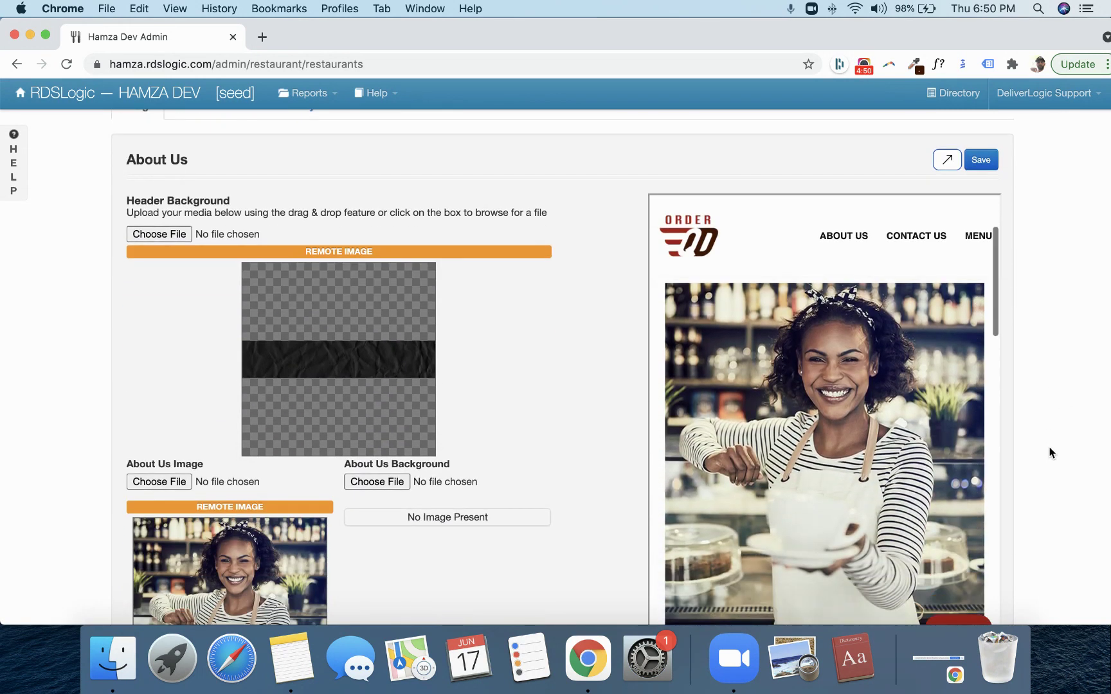
scroll(1049, 453, "down", 3)
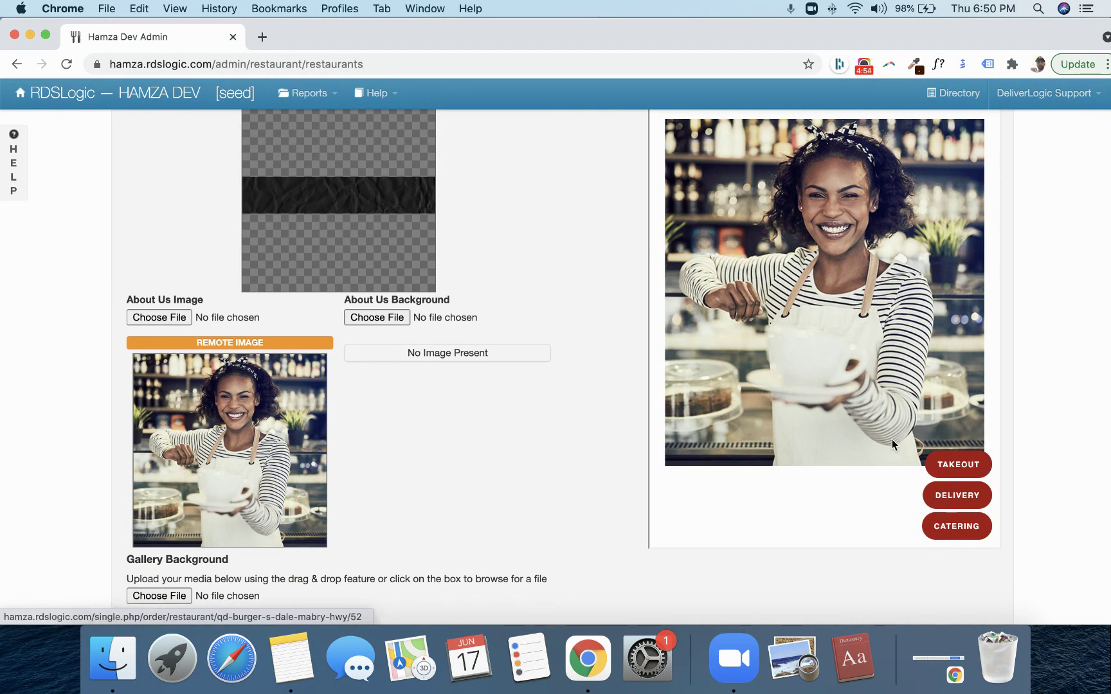
scroll(869, 393, "down", 15)
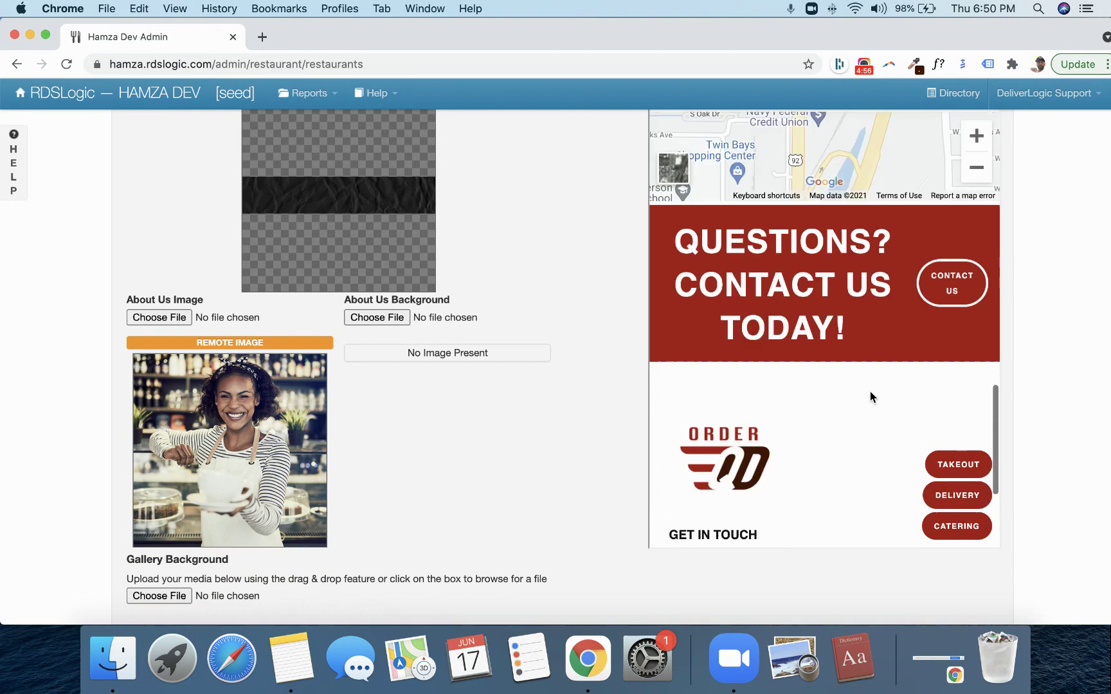
scroll(870, 391, "up", 20)
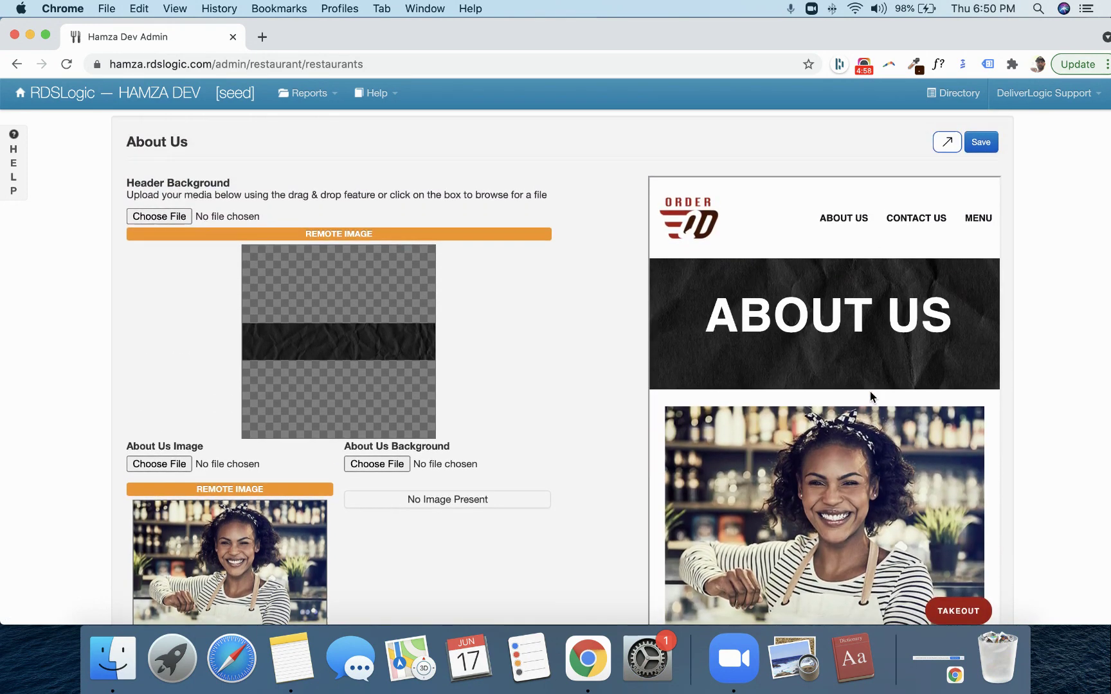
Preview the site's Contact Us page and scroll through its contents
scroll(869, 391, "down", 5)
scroll(870, 391, "up", 5)
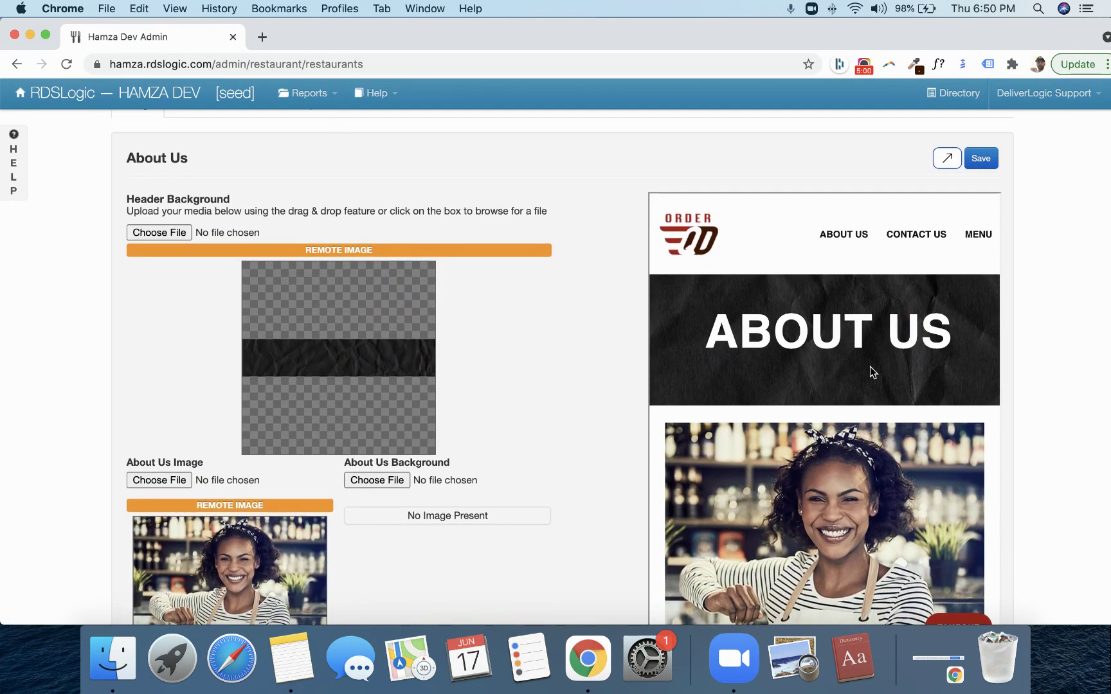
left_click(909, 238)
scroll(956, 329, "down", 2)
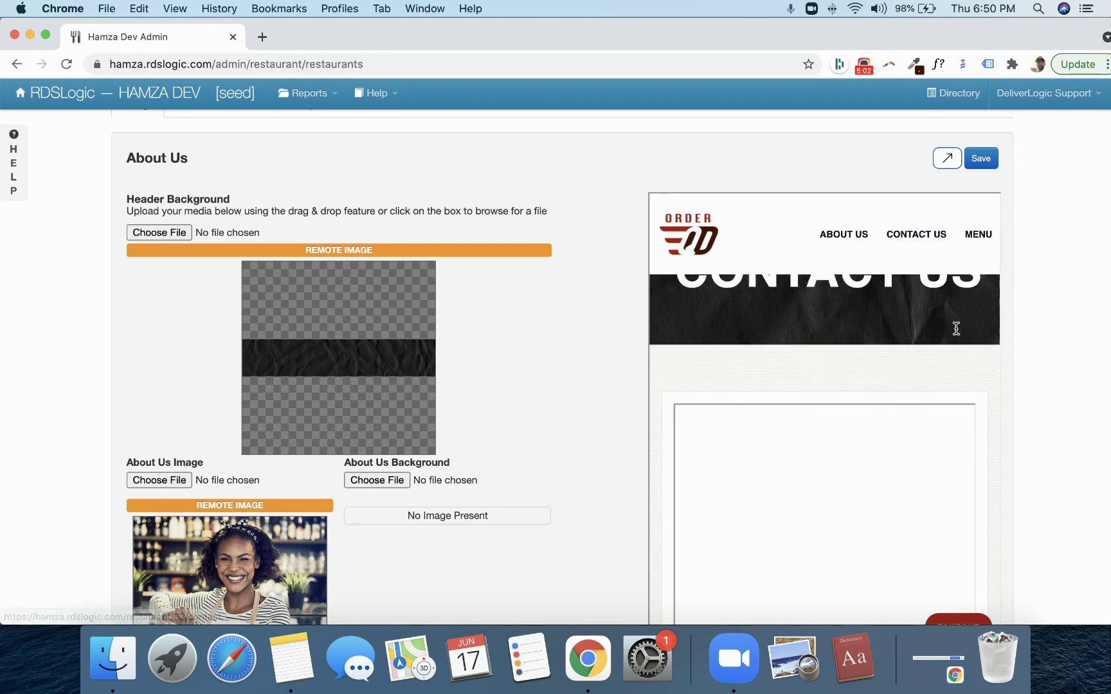
scroll(925, 501, "down", 8)
scroll(1091, 506, "down", 1)
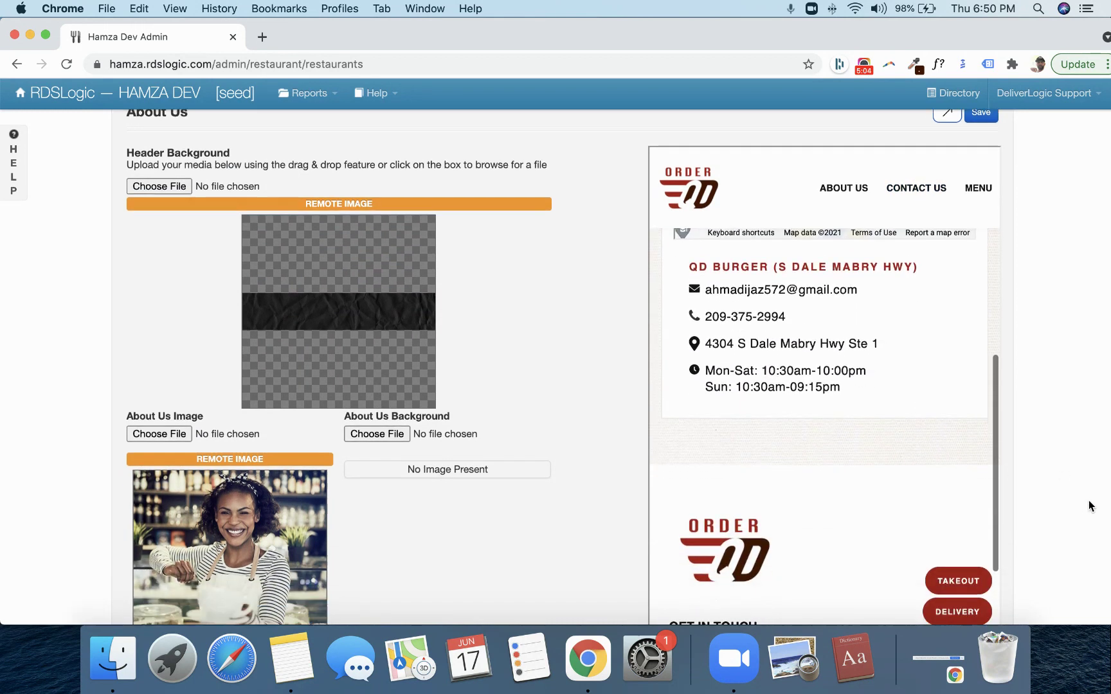
scroll(1029, 495, "down", 3)
scroll(1009, 450, "up", 3)
scroll(927, 404, "up", 2)
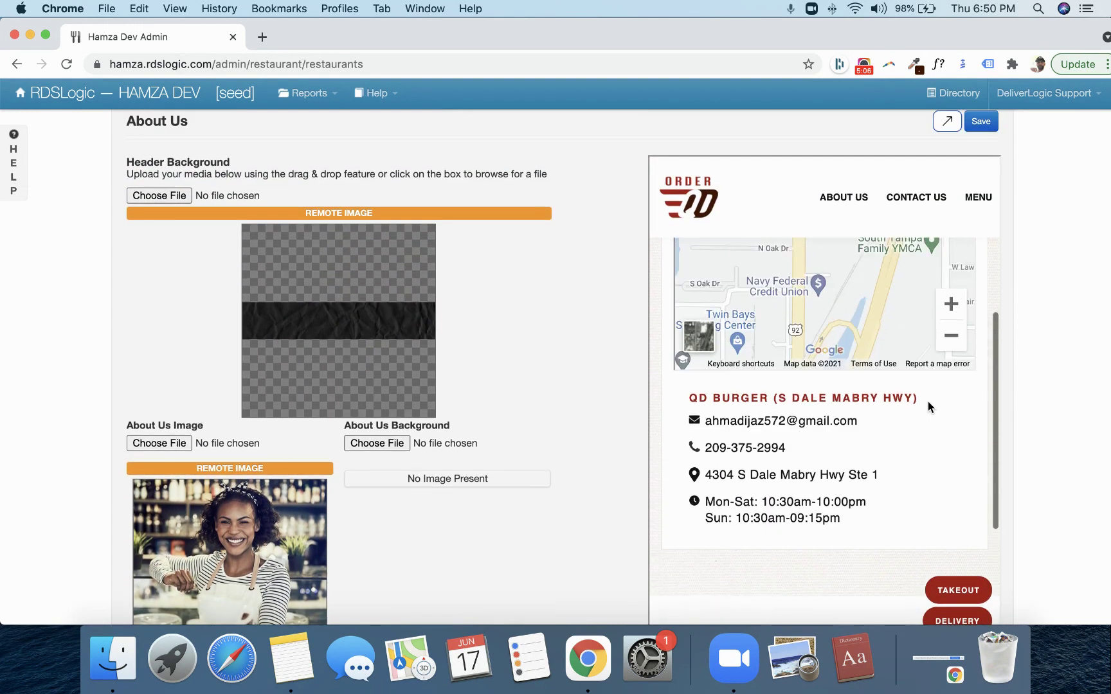
scroll(927, 405, "up", 5)
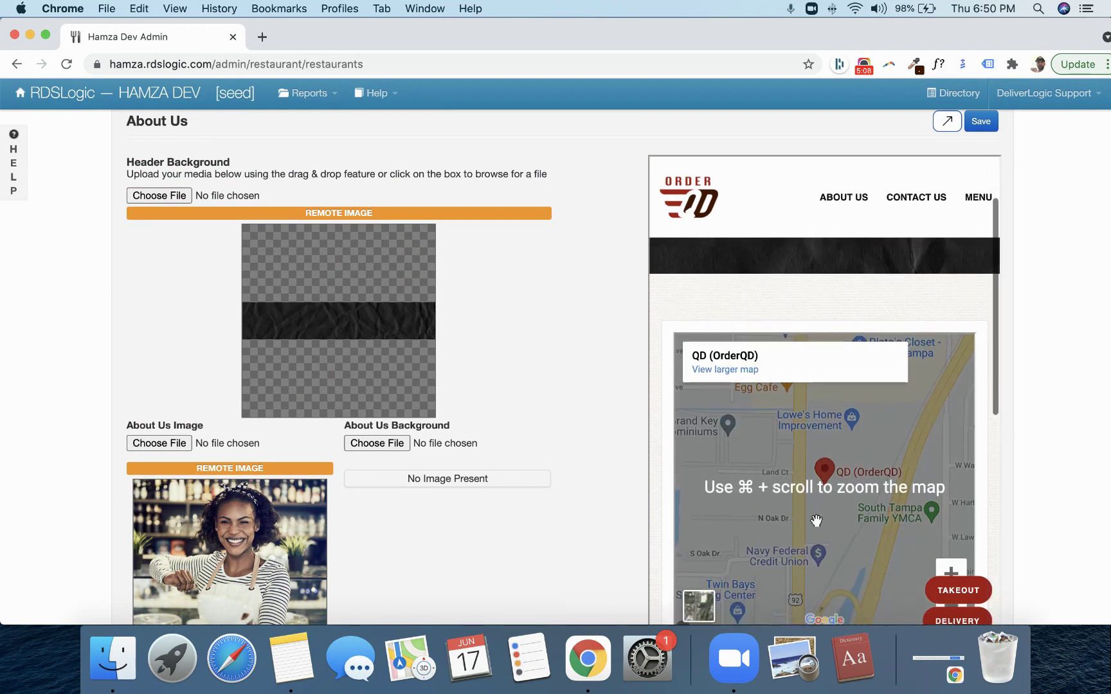
scroll(816, 521, "down", 1)
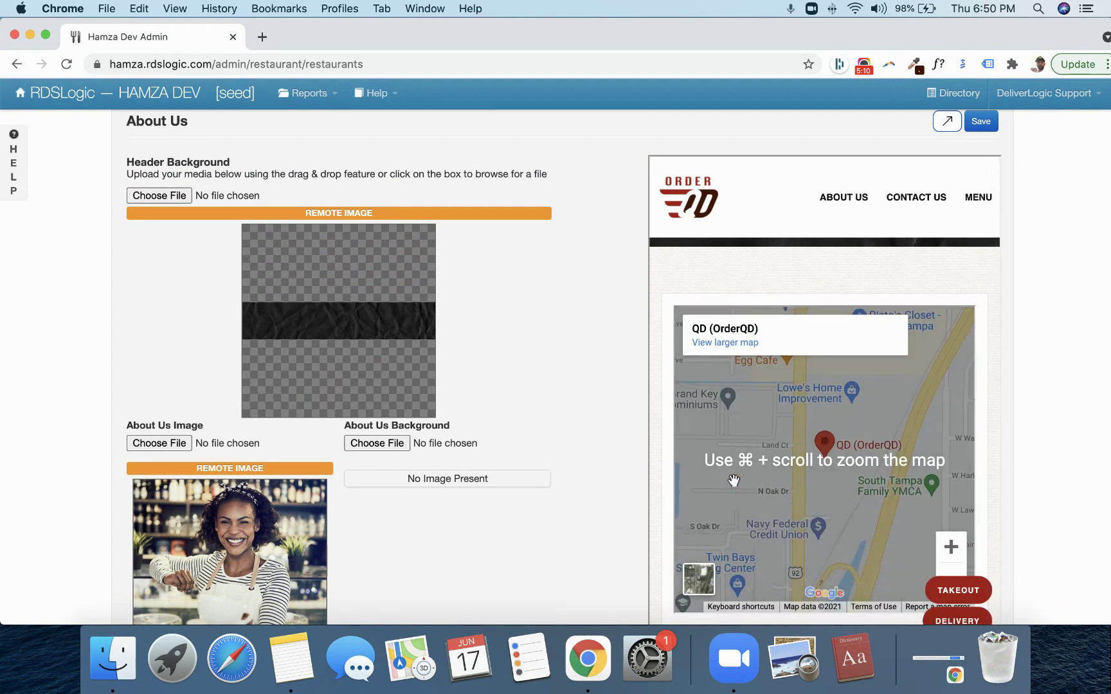
scroll(733, 481, "down", 2)
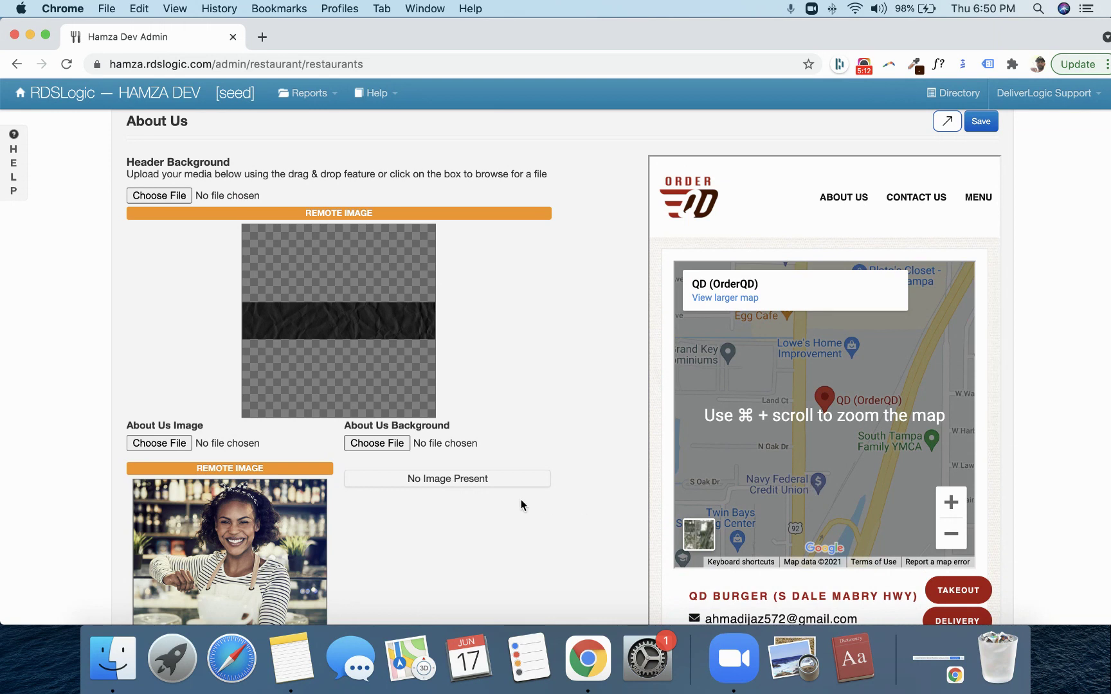
scroll(601, 455, "up", 4)
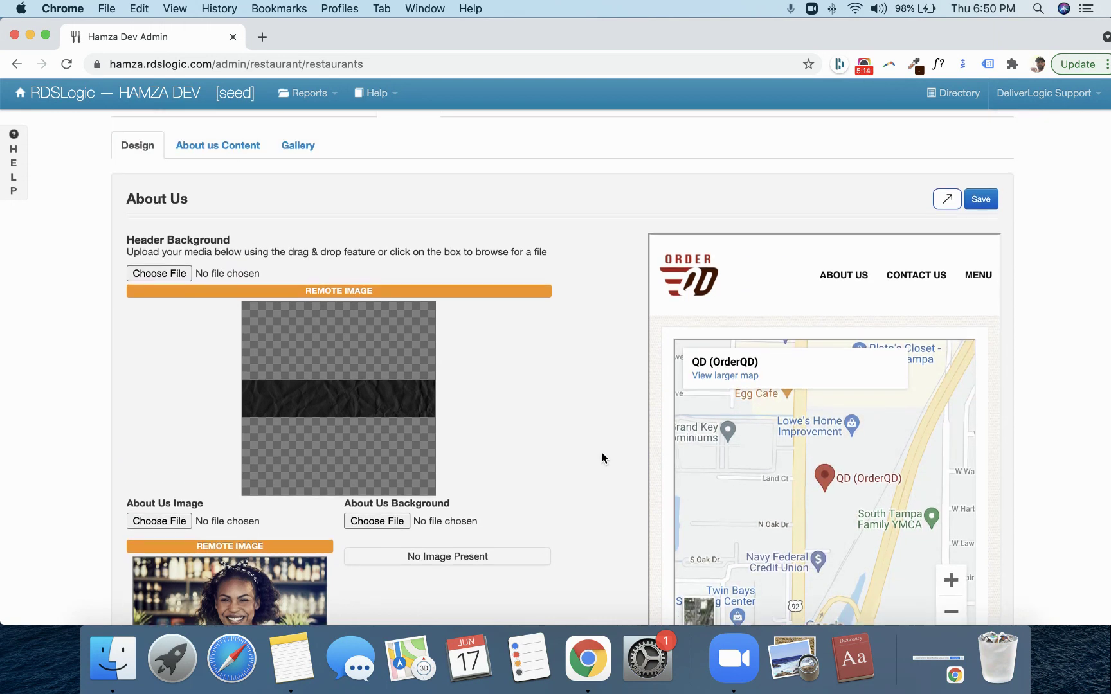
scroll(602, 458, "up", 5)
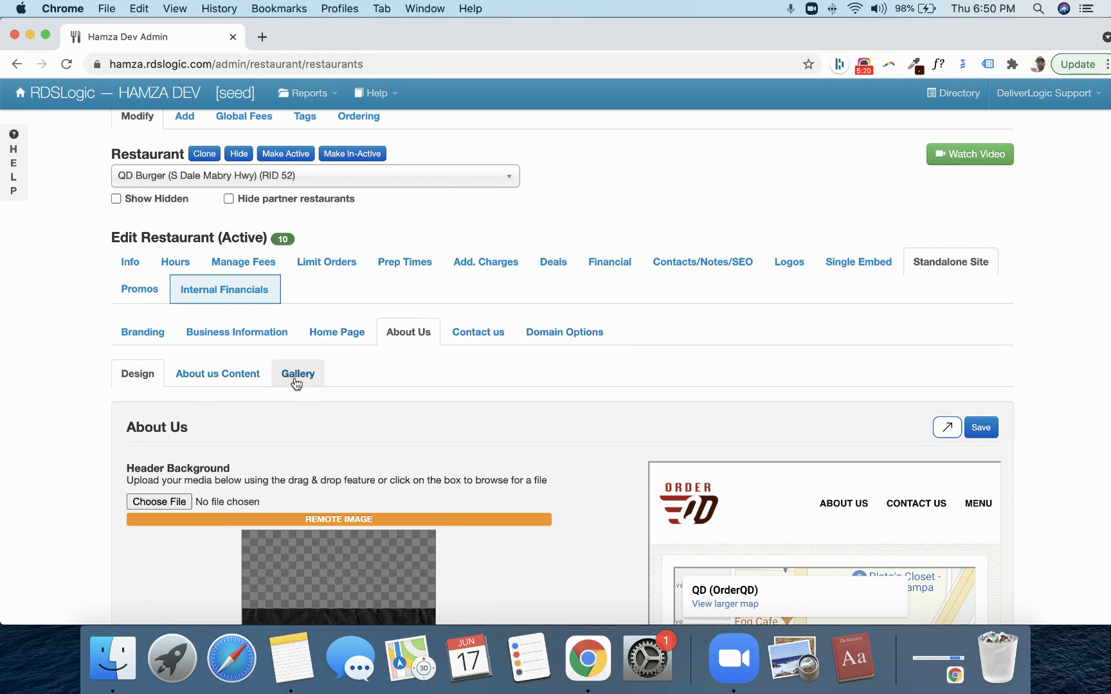
Switch through the Contact us and About Us sub-tabs back to the Home Page settings
left_click(478, 331)
left_click(407, 333)
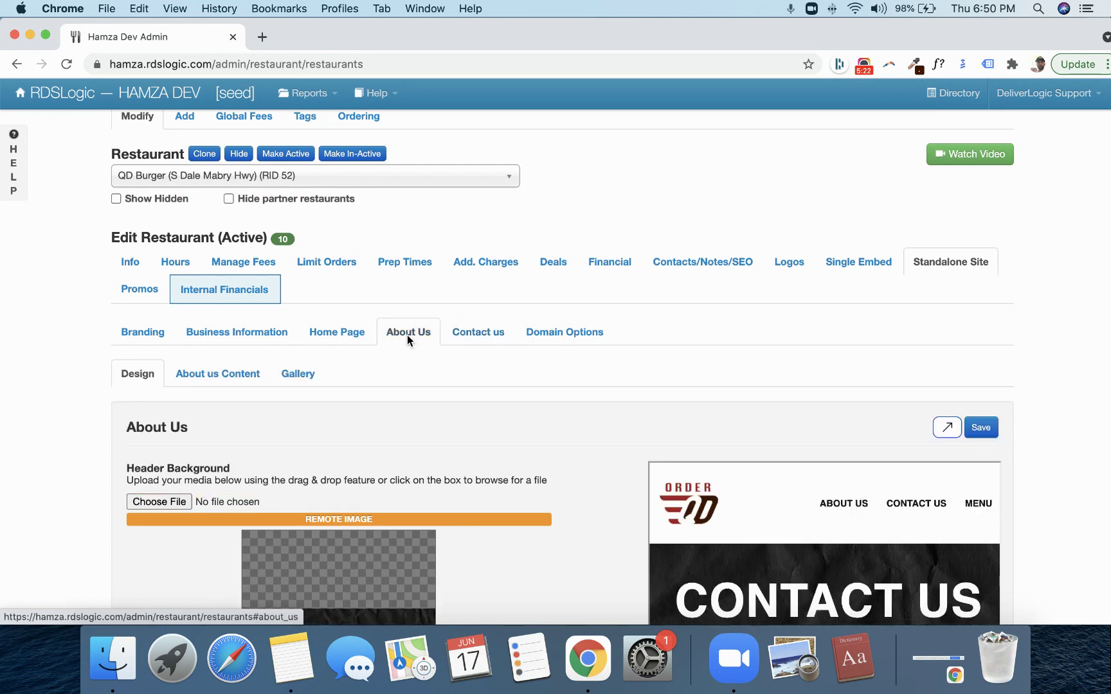
left_click(339, 331)
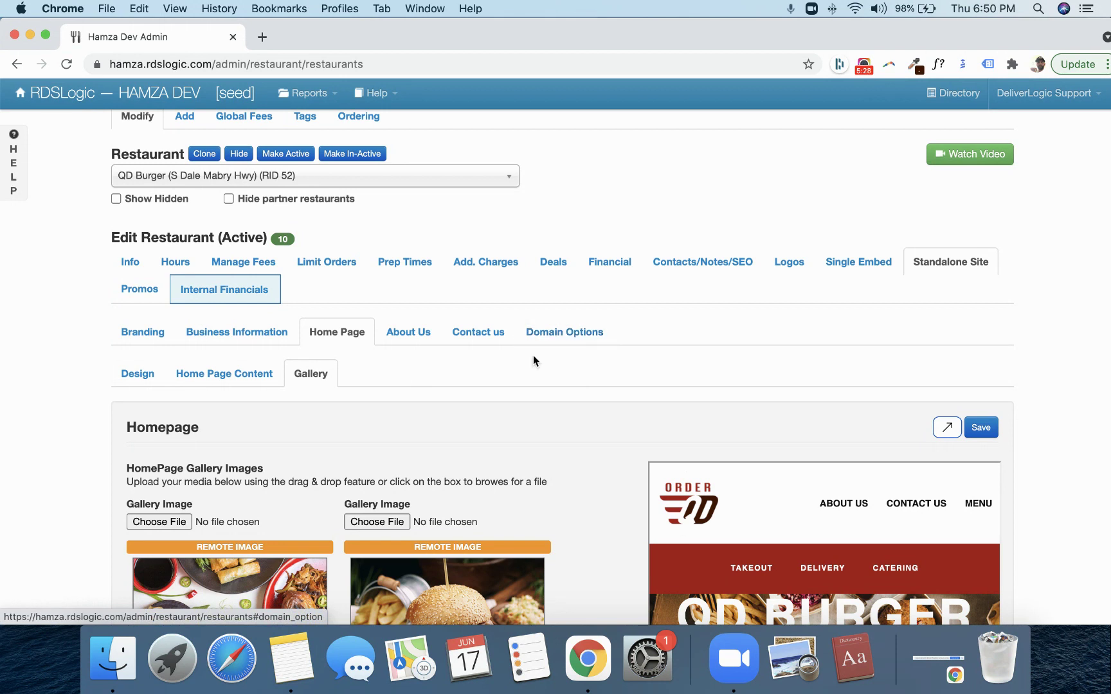
Open QD Burger's Domain Options and select the restaurant/52 subdomain URL
left_click(565, 331)
scroll(468, 405, "down", 3)
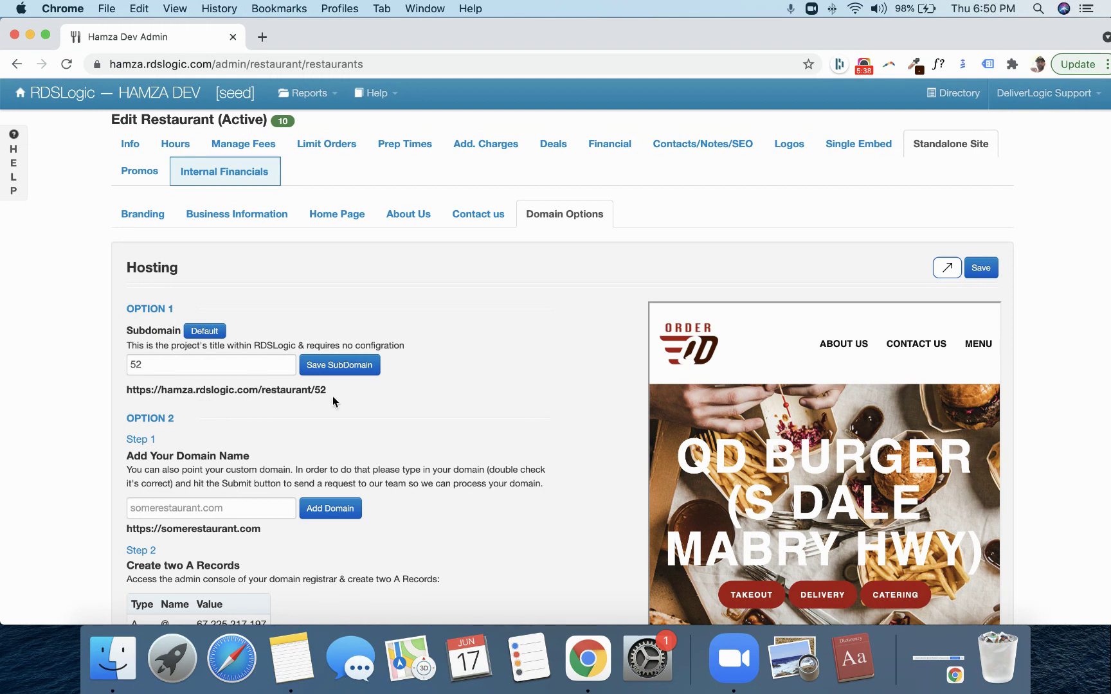
left_click_drag(334, 393, 263, 396)
triple_click(261, 396)
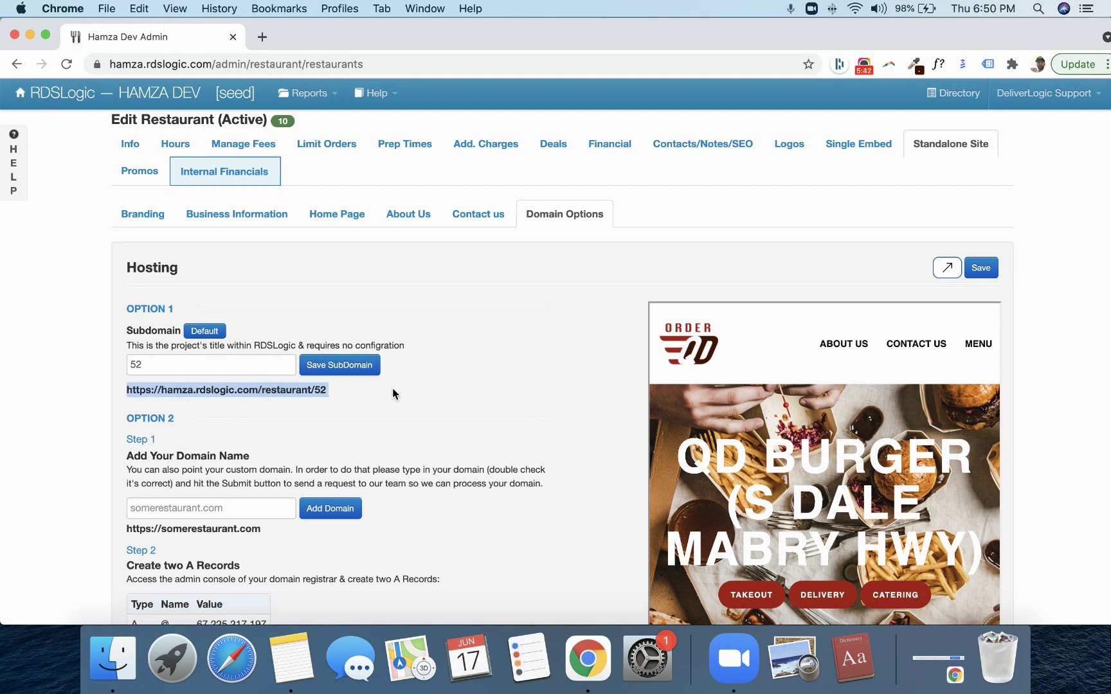
scroll(407, 392, "down", 4)
Enter orderqd.com in the Add Your Domain Name field
left_click(241, 389)
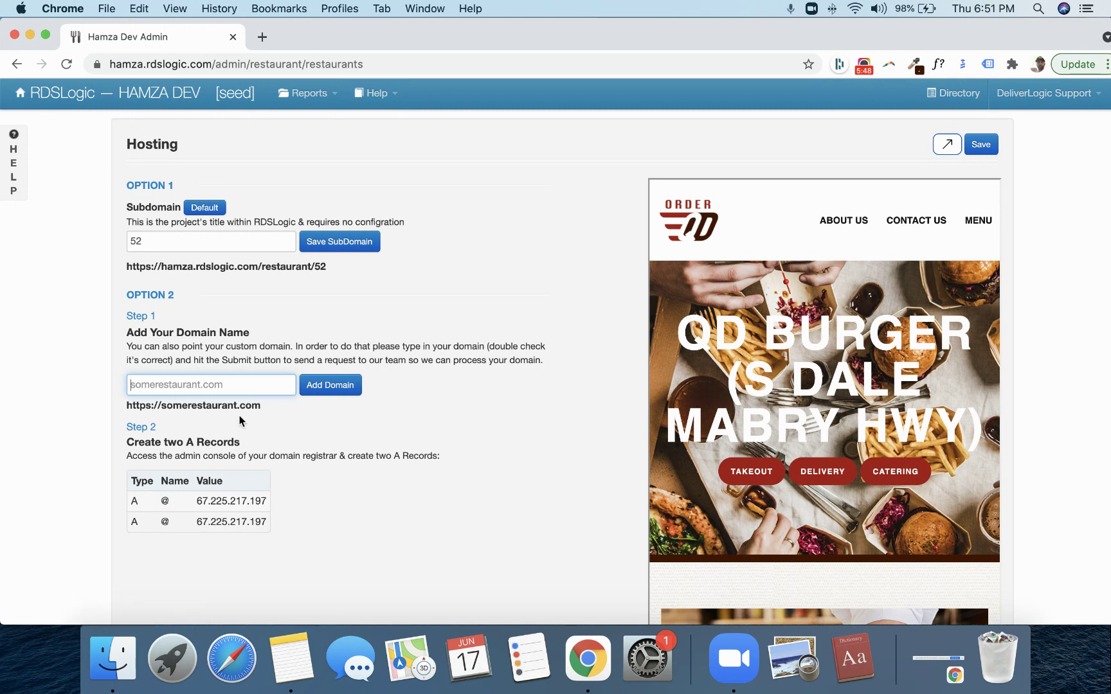
type("orderqd.com")
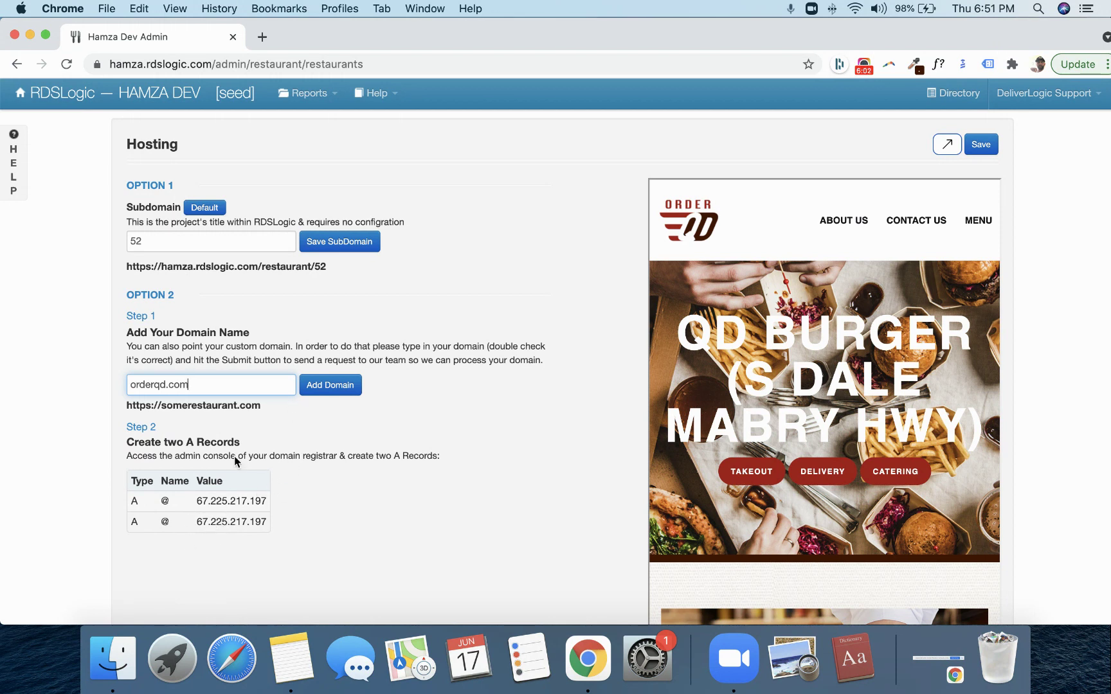
scroll(323, 454, "up", 2)
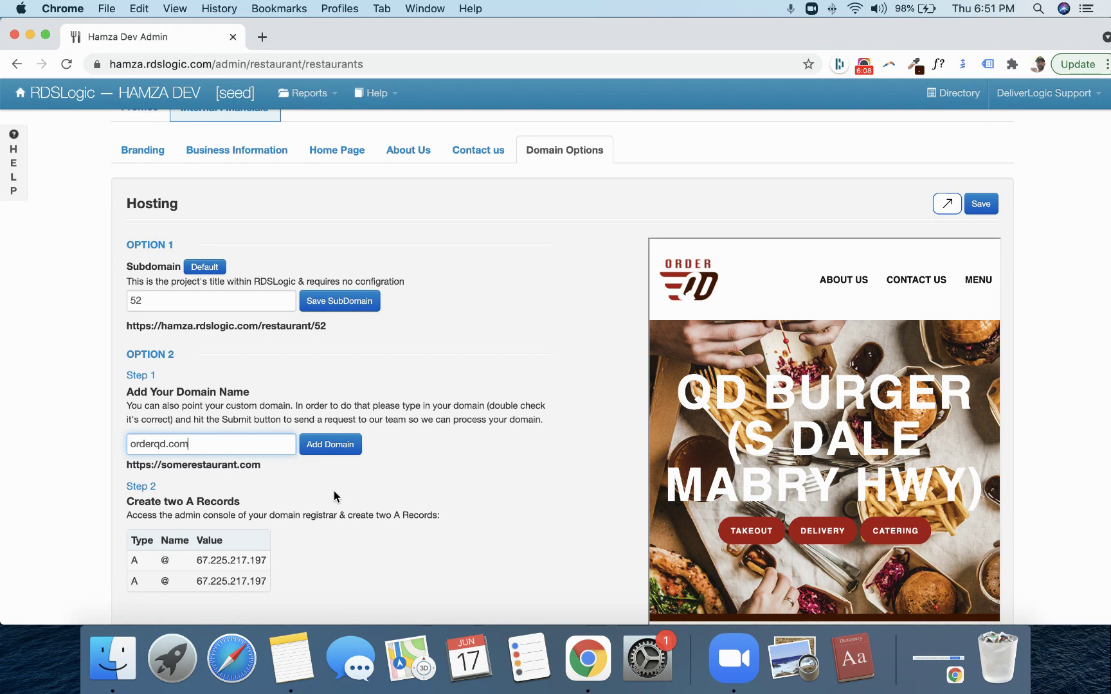
scroll(333, 491, "up", 2)
scroll(333, 491, "up", 3)
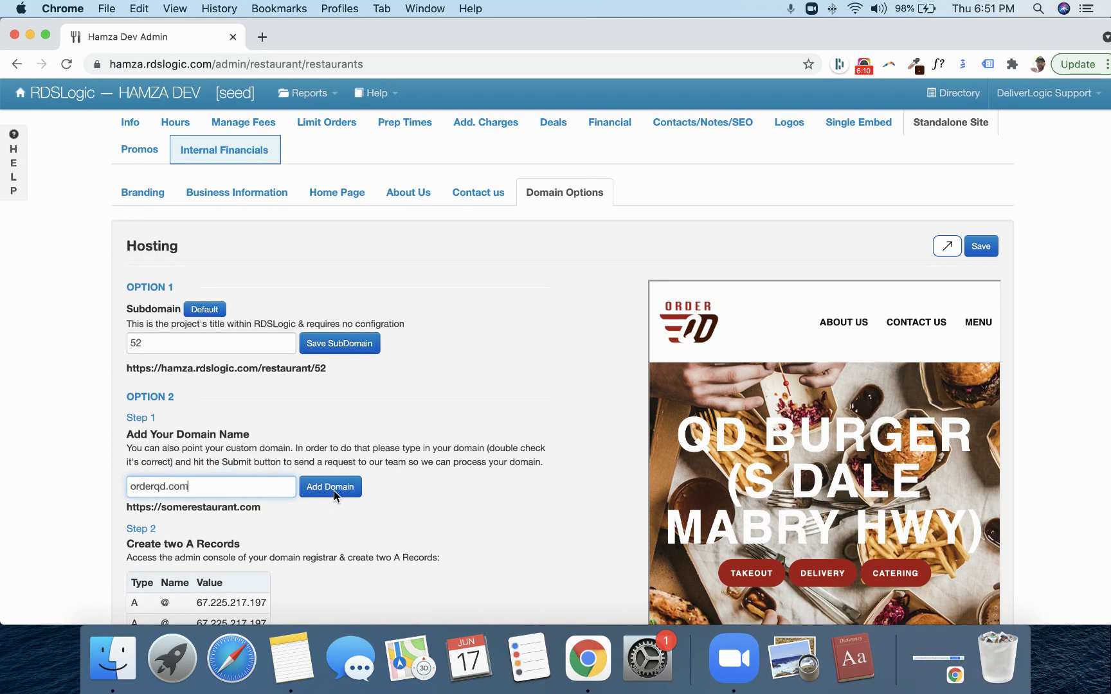
scroll(333, 490, "up", 3)
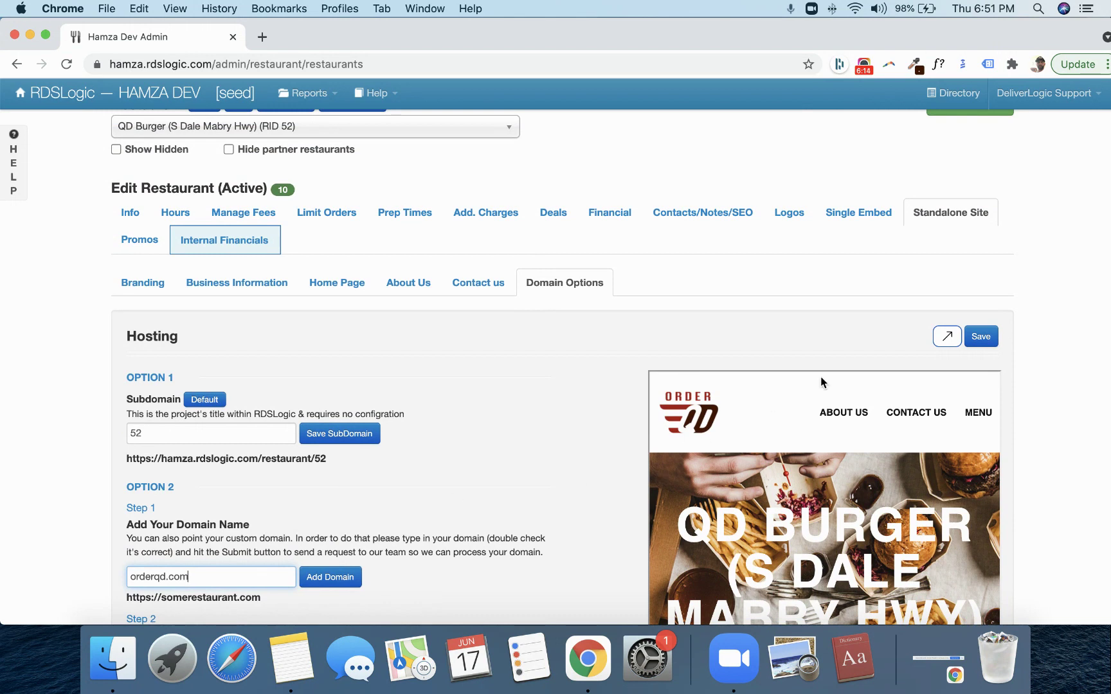
Preview the live QD Burger site and browse its MENU page
left_click(948, 337)
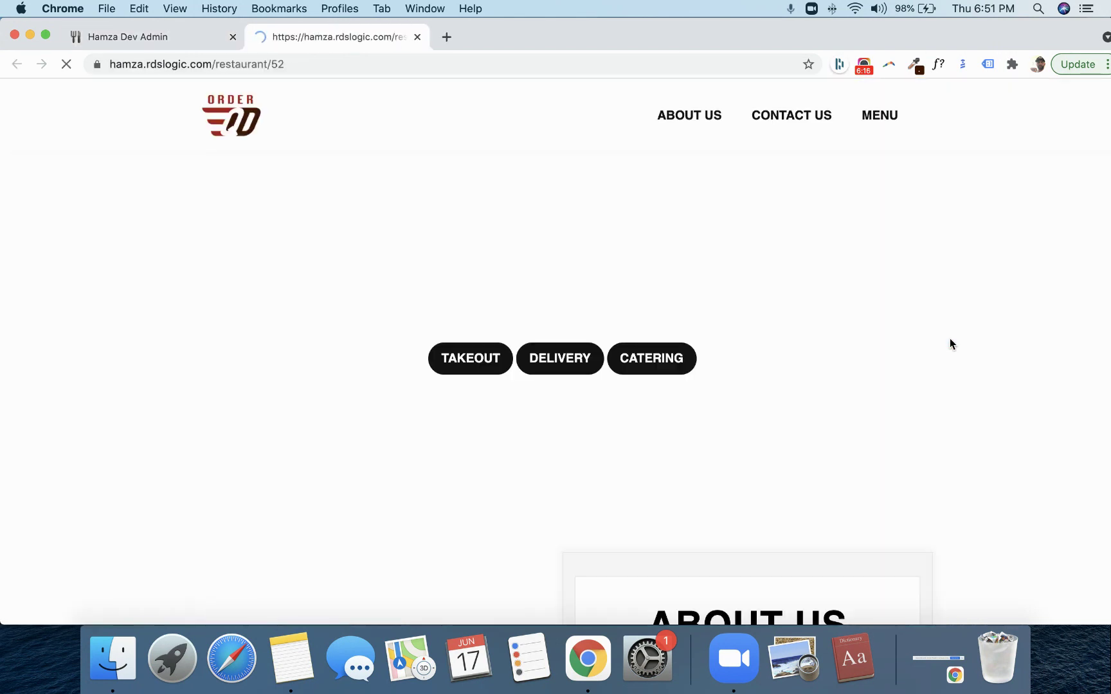
scroll(592, 224, "down", 5)
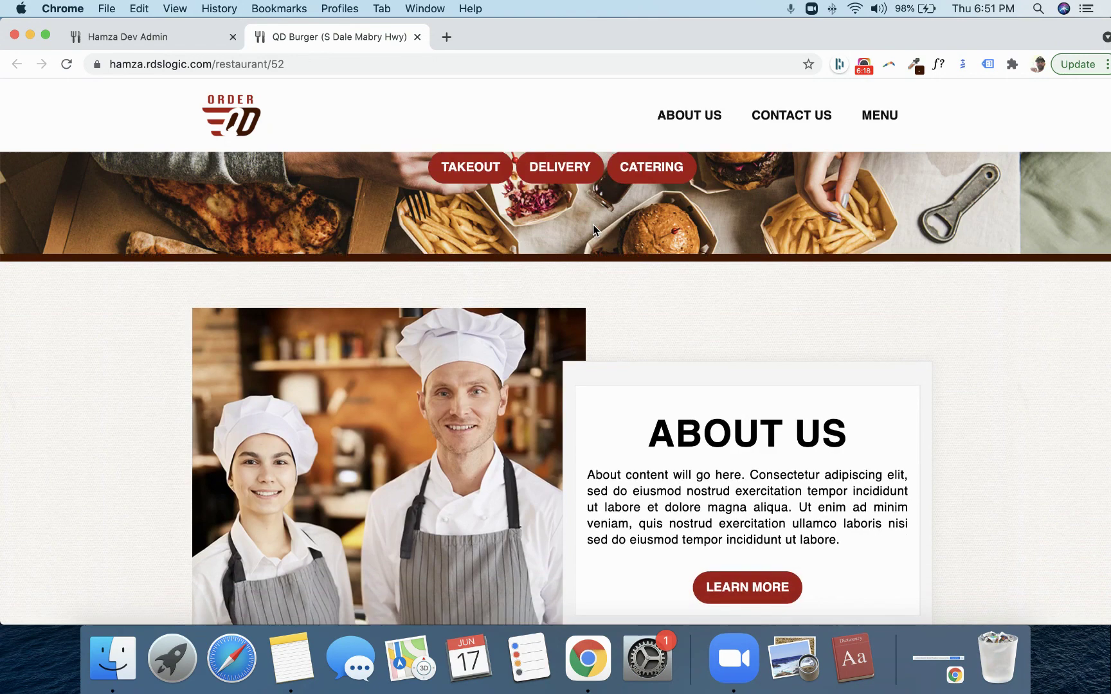
scroll(592, 225, "down", 15)
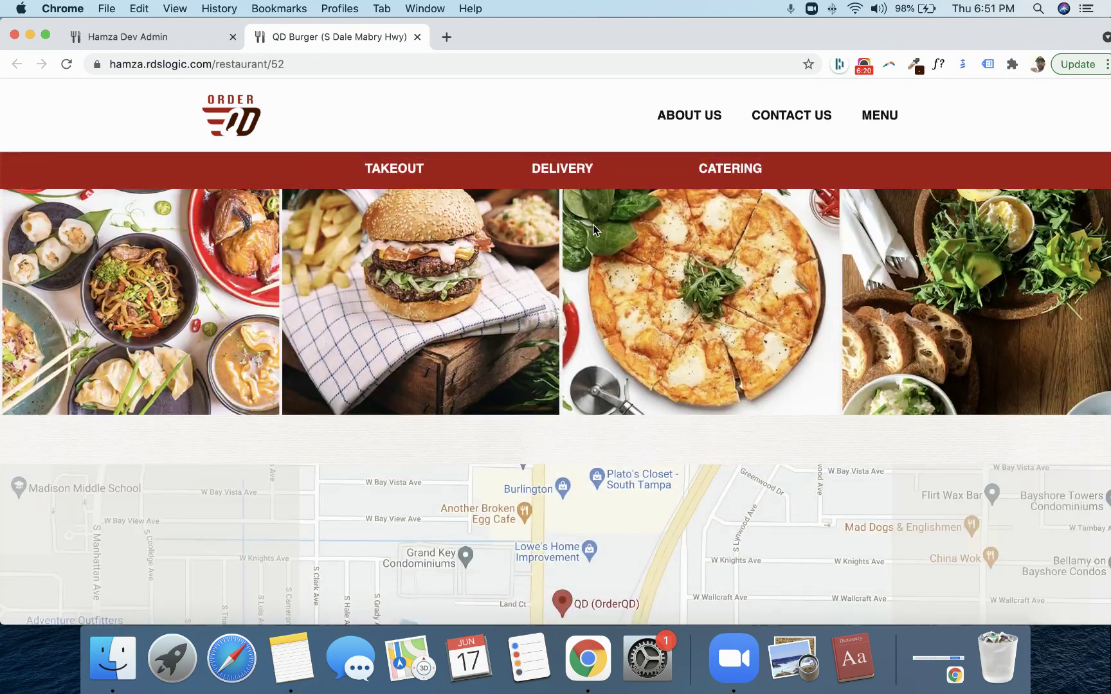
scroll(592, 225, "down", 5)
scroll(593, 225, "up", 10)
left_click(880, 116)
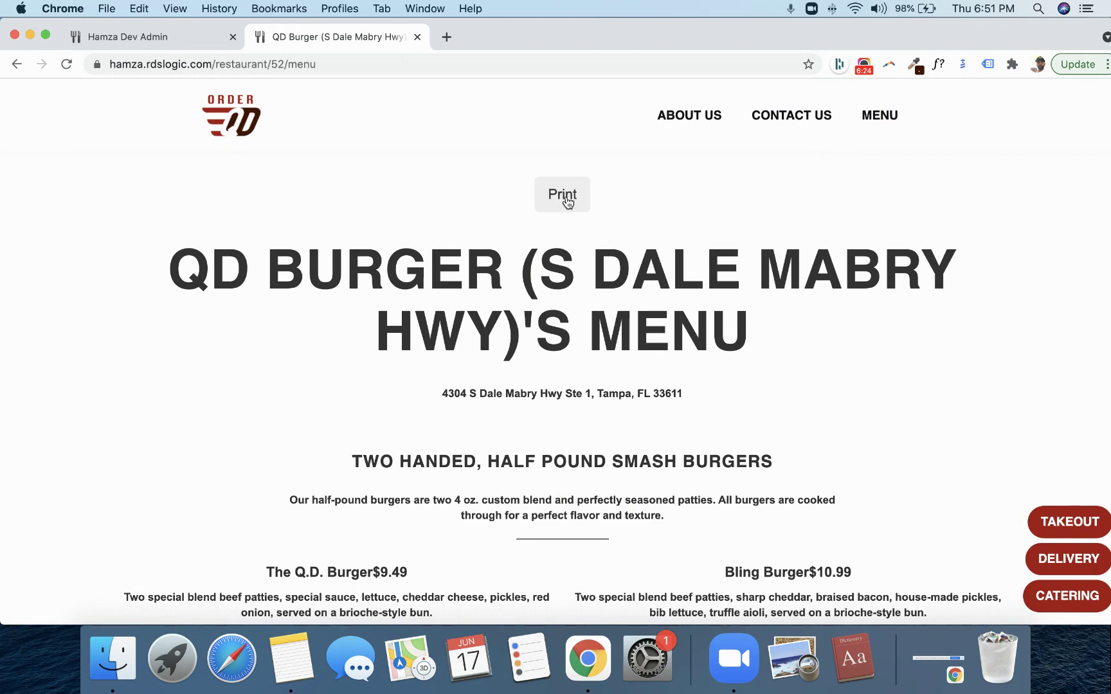
scroll(680, 280, "down", 6)
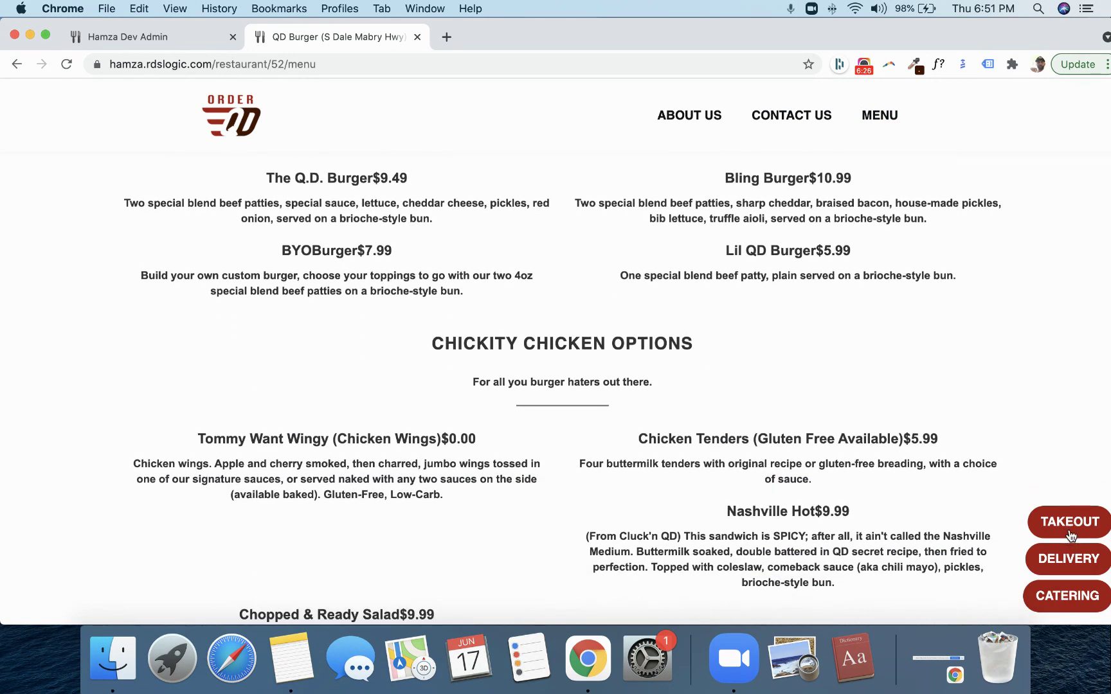
Test the TAKEOUT, DELIVERY and CATERING order links, then close the live site
left_click(1071, 522)
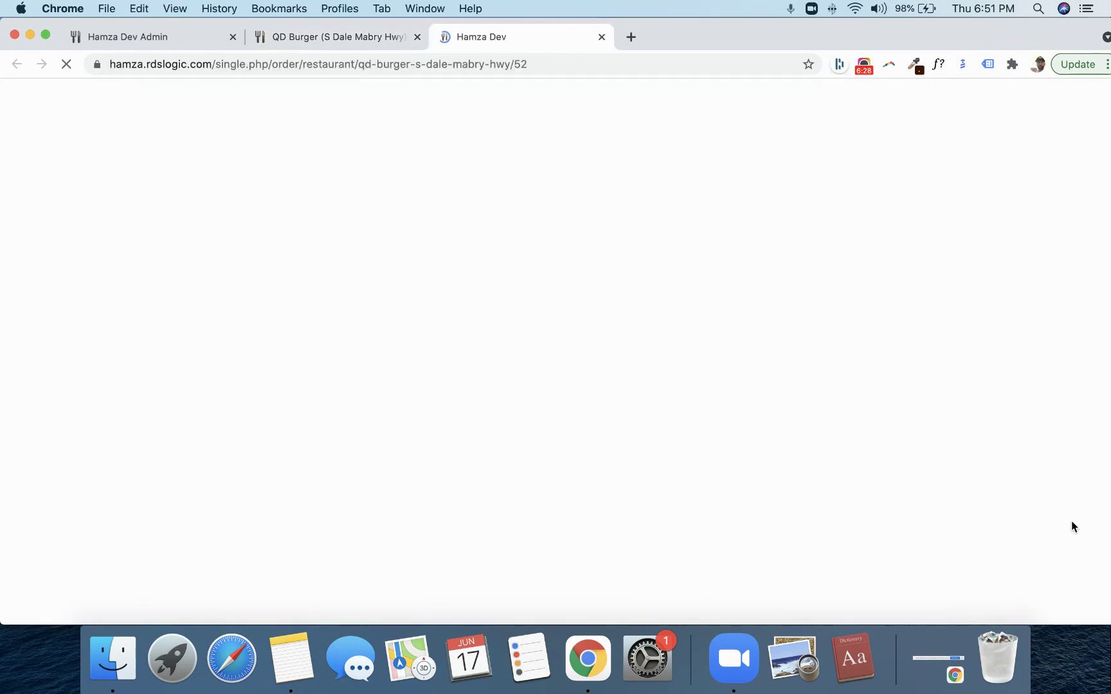
left_click(342, 42)
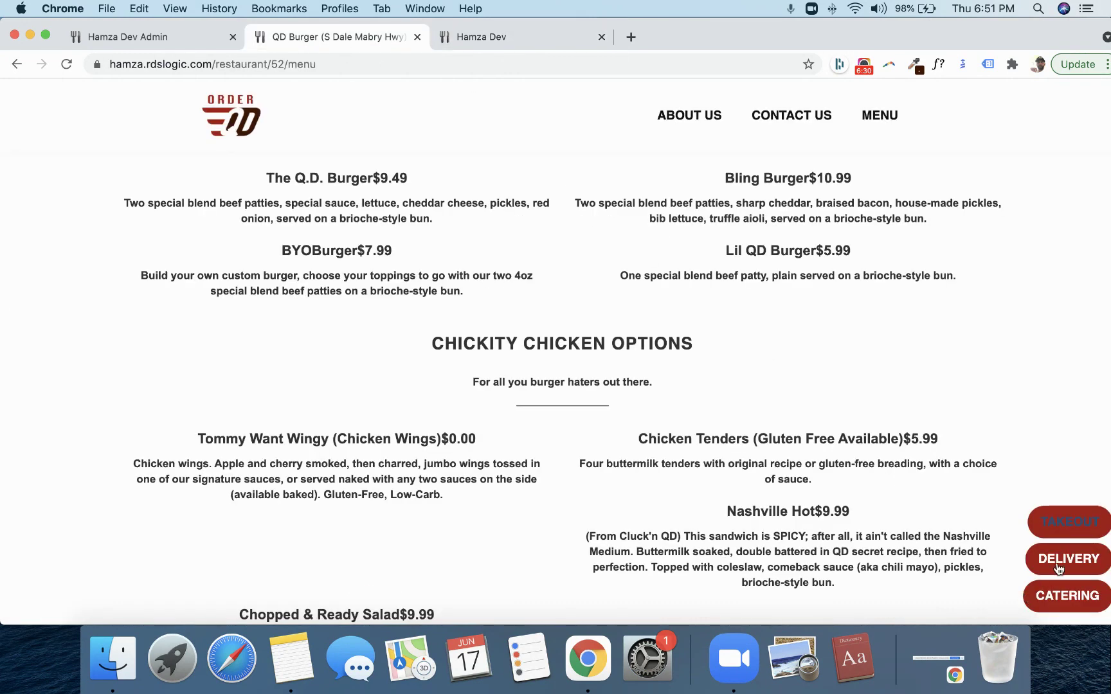
left_click(1054, 563)
left_click(320, 38)
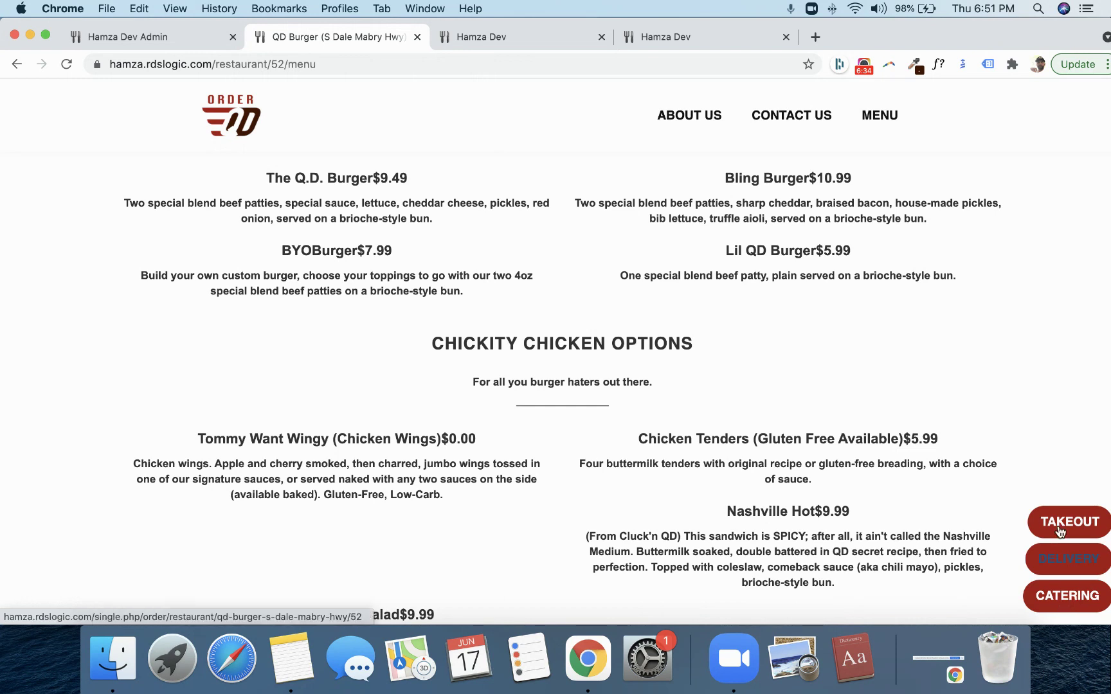
left_click(1077, 598)
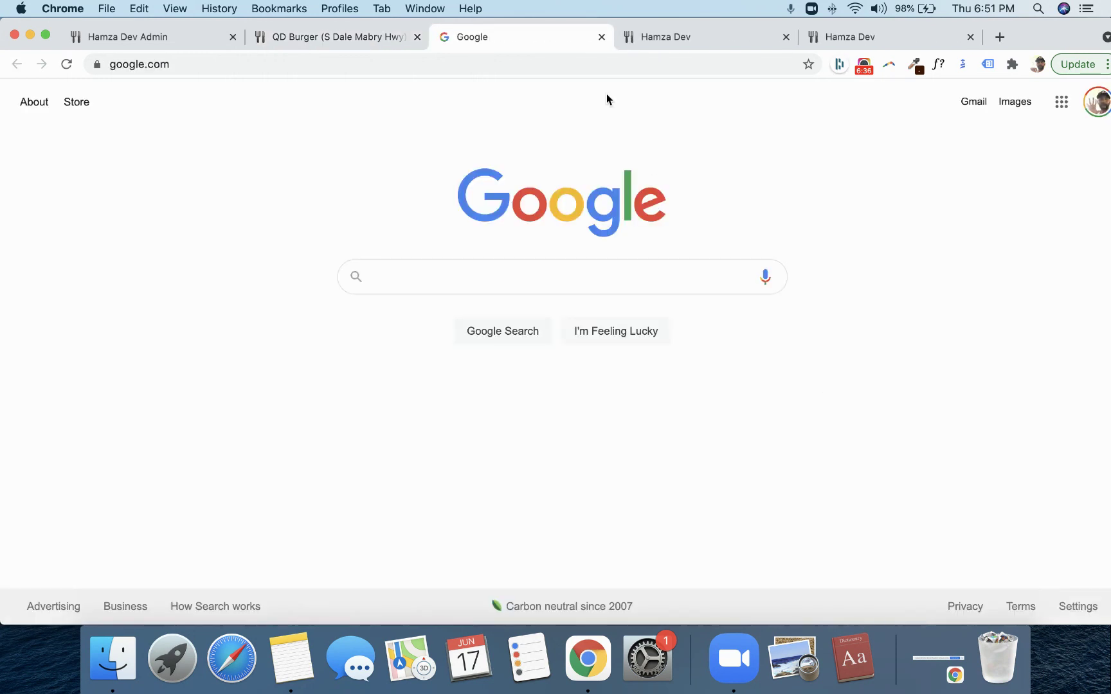
left_click(602, 40)
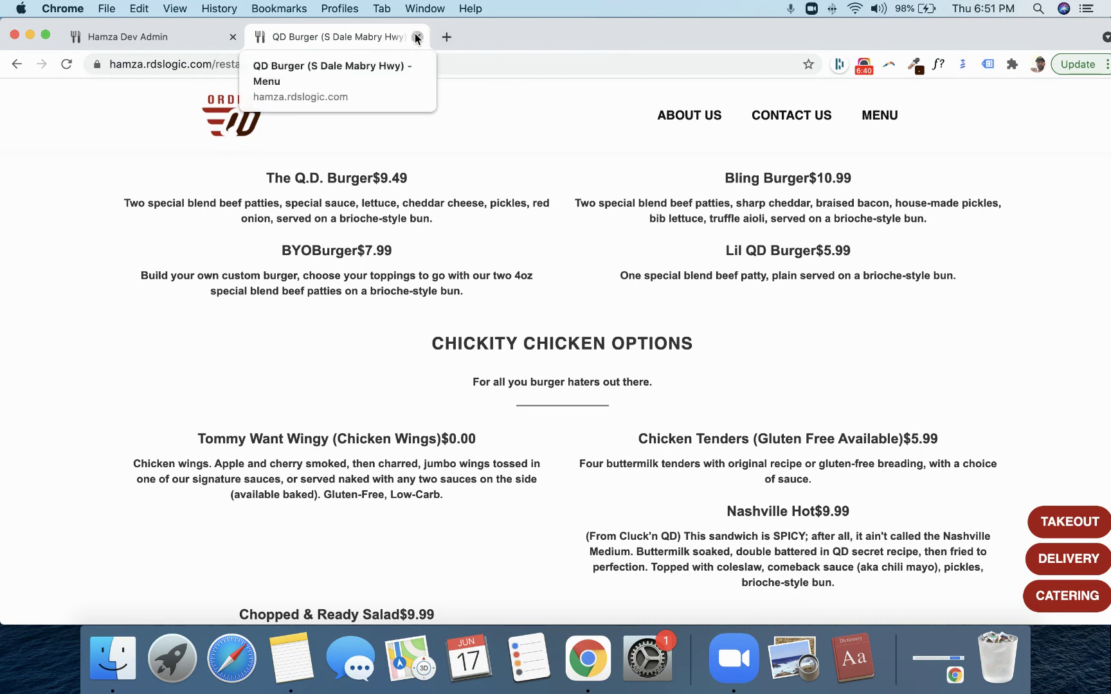
key("super+w")
Review the About Us Content heading and text fields under Standalone Site
scroll(508, 418, "down", 5)
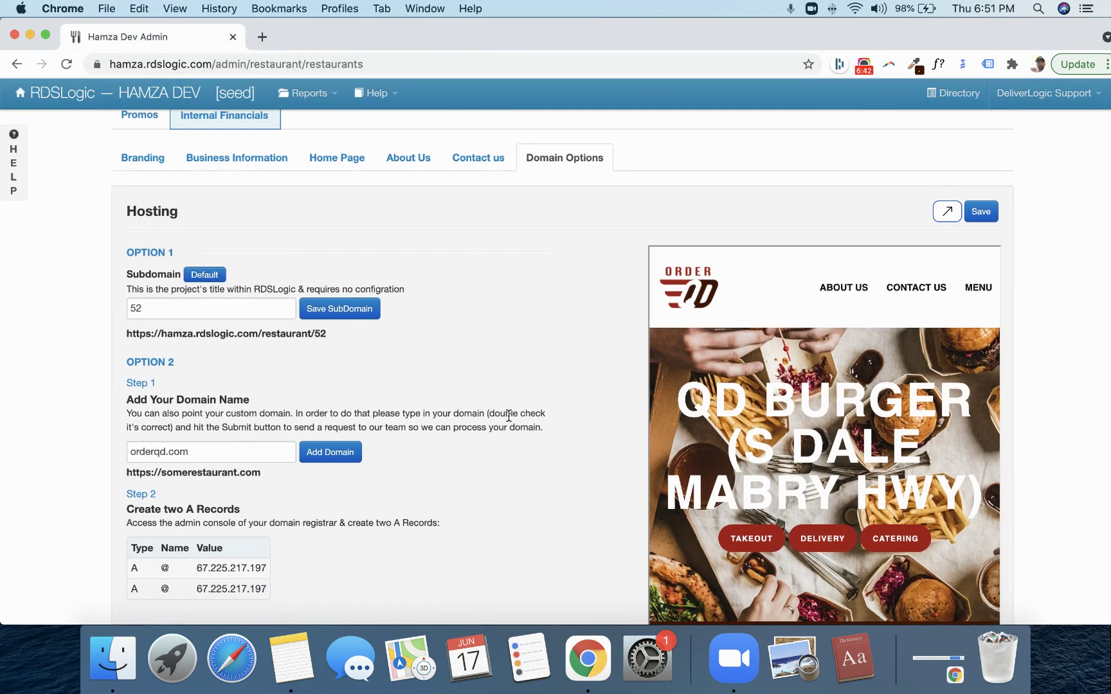
scroll(507, 420, "up", 1)
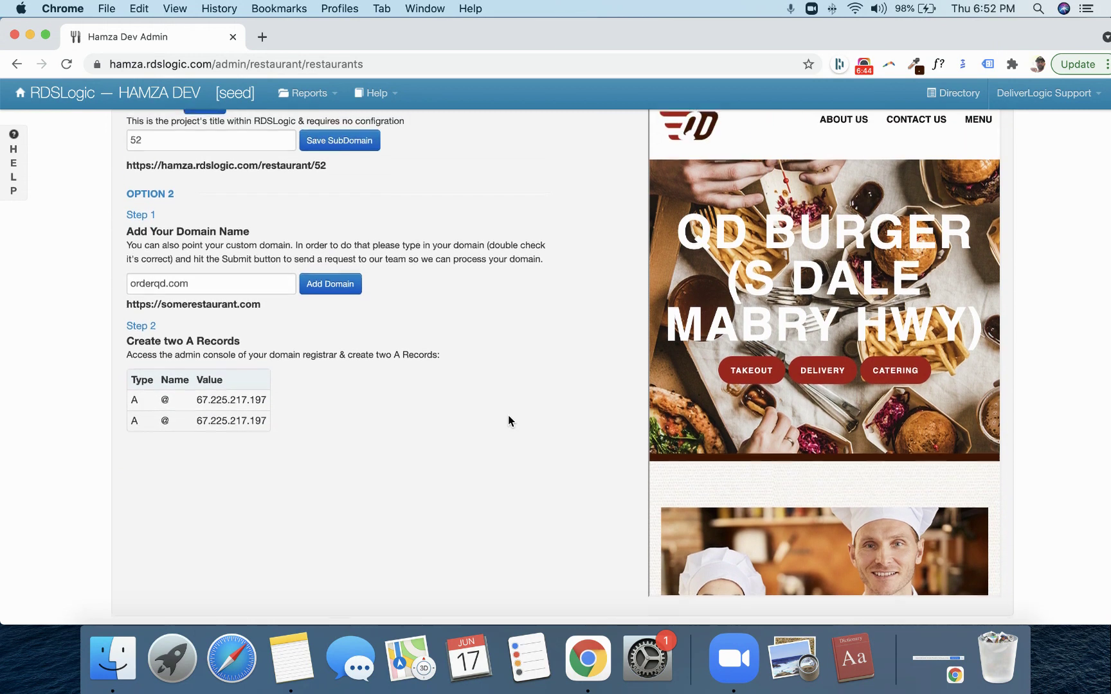
scroll(746, 424, "down", 3)
scroll(746, 421, "down", 5)
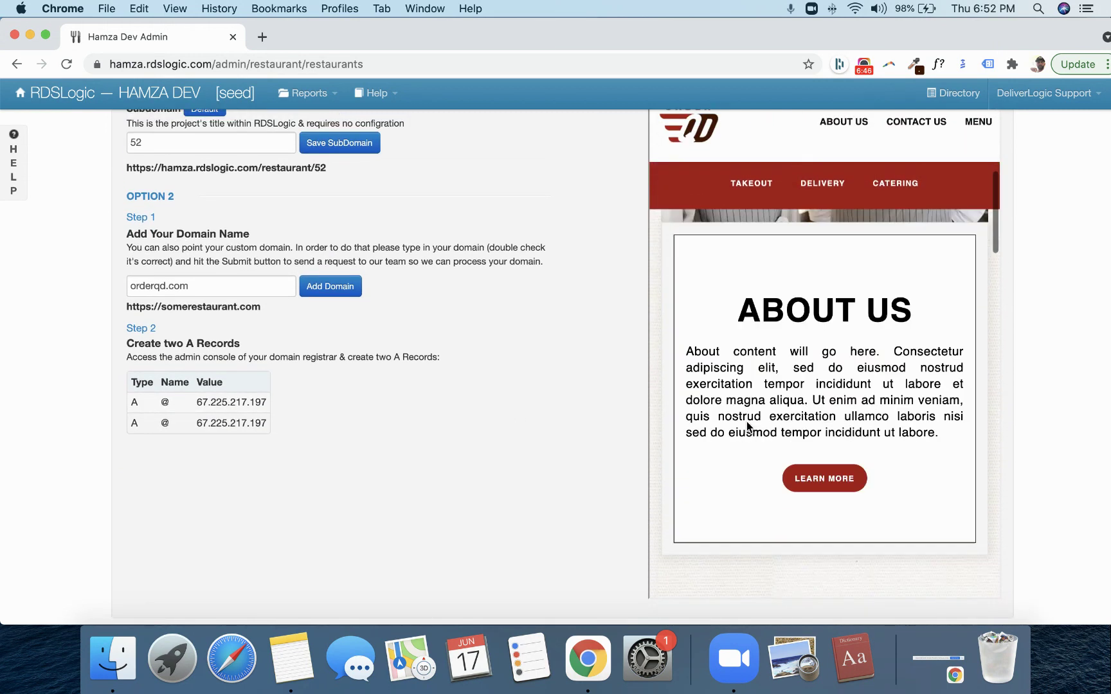
scroll(747, 421, "up", 8)
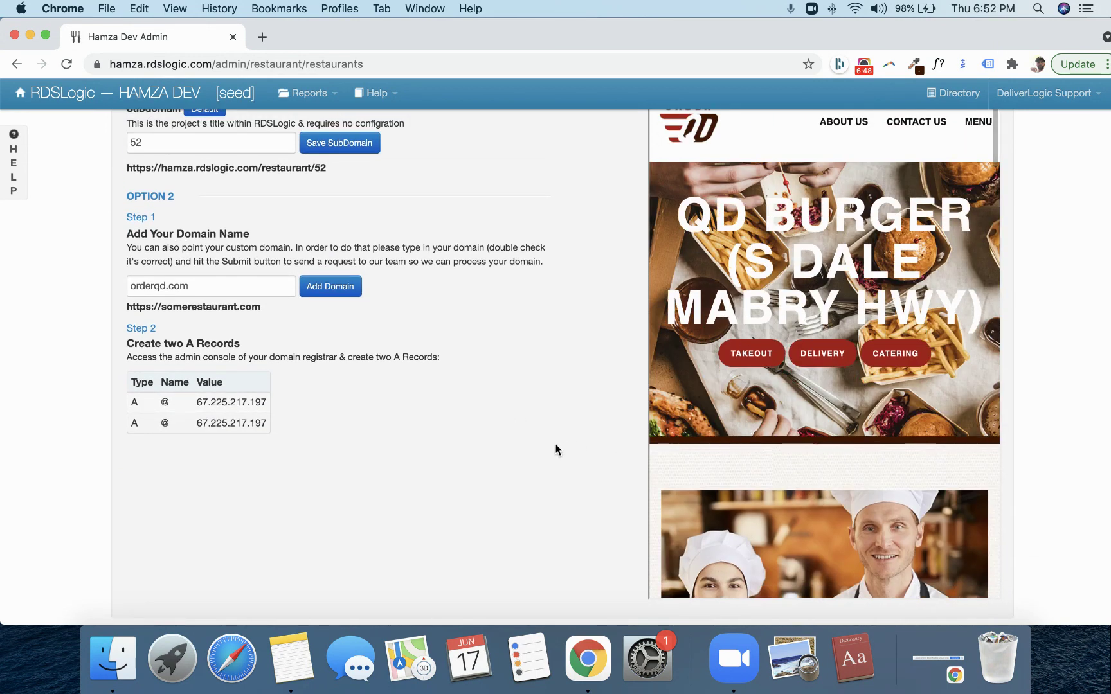
scroll(555, 449, "up", 4)
left_click(408, 212)
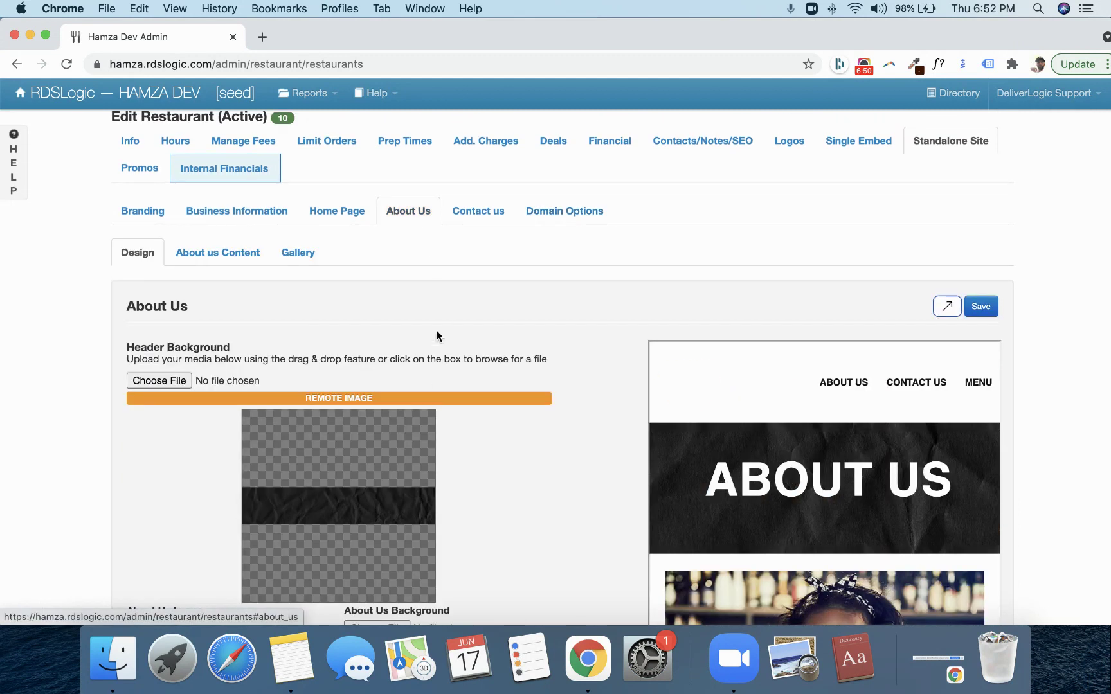
scroll(429, 353, "down", 1)
left_click(248, 226)
scroll(548, 362, "down", 3)
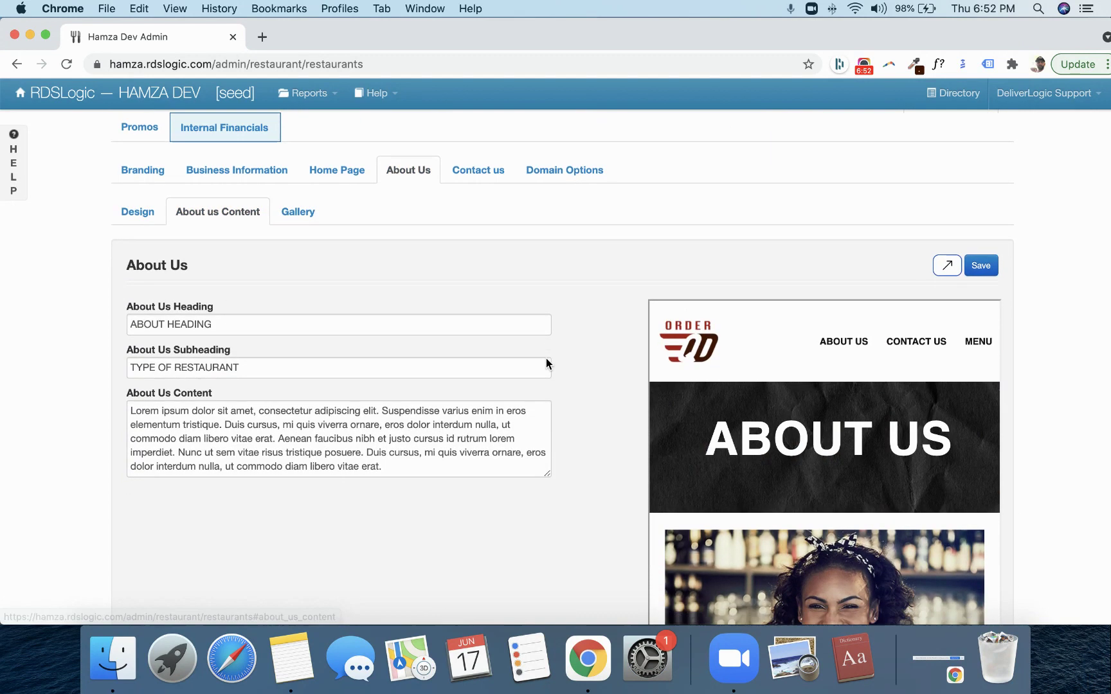
left_click_drag(401, 377, 327, 351)
scroll(725, 355, "down", 5)
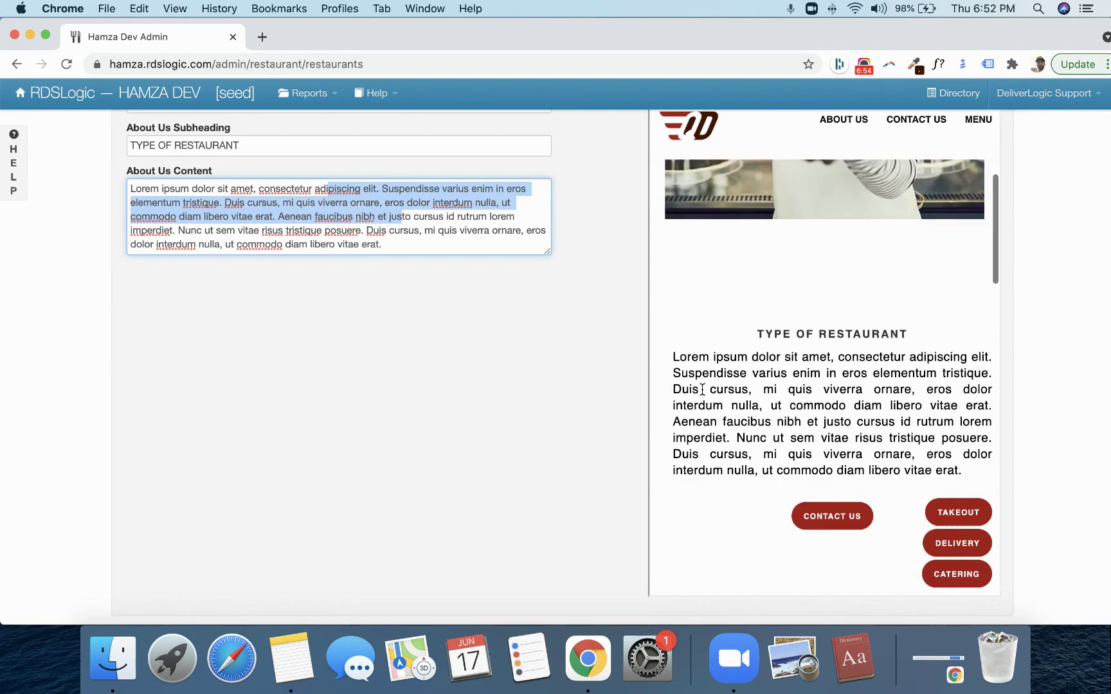
scroll(543, 477, "up", 6)
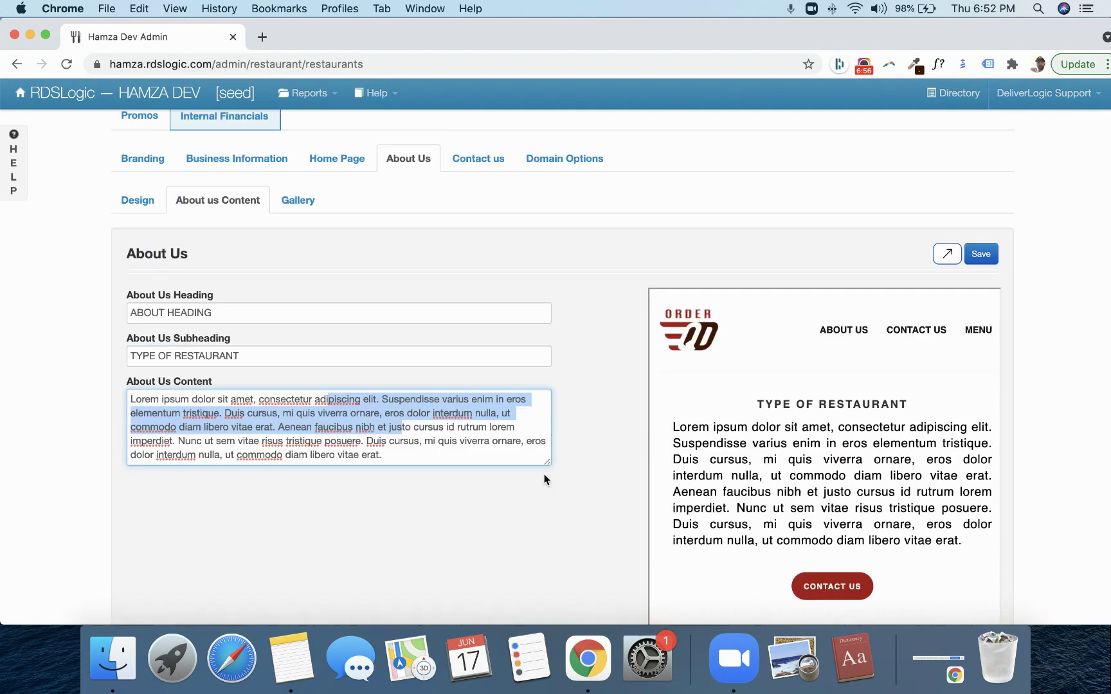
Check the Contact Us page settings
left_click(458, 323)
scroll(444, 377, "down", 7)
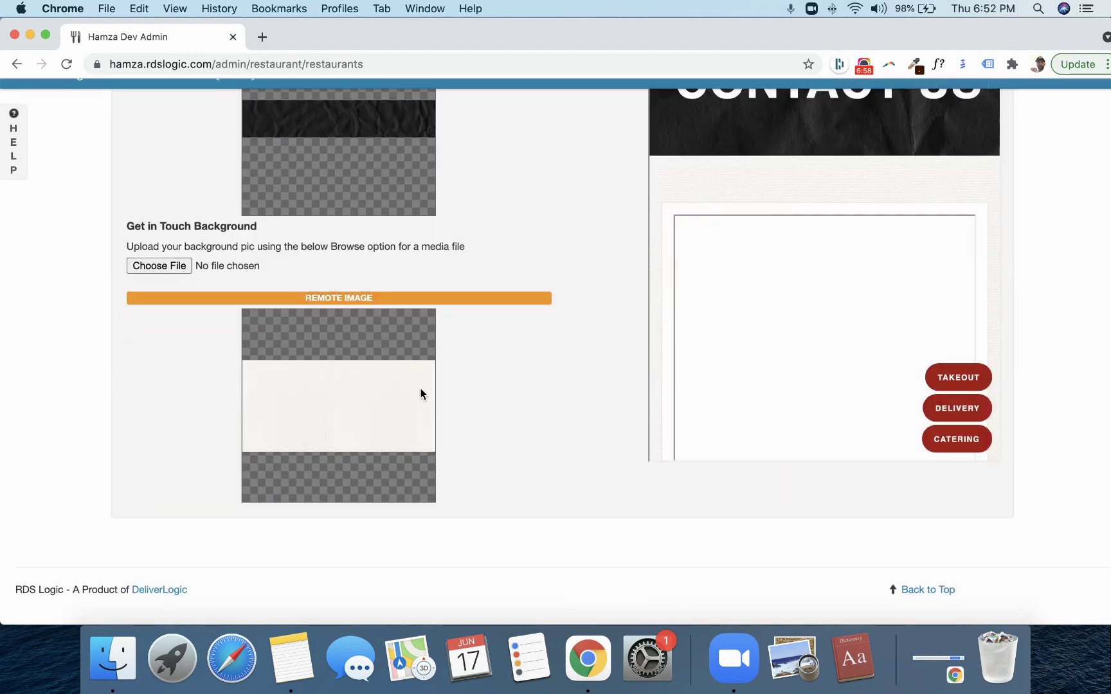
scroll(420, 388, "up", 9)
Inspect the Home Page Content text and its three testimonial entries
left_click(403, 218)
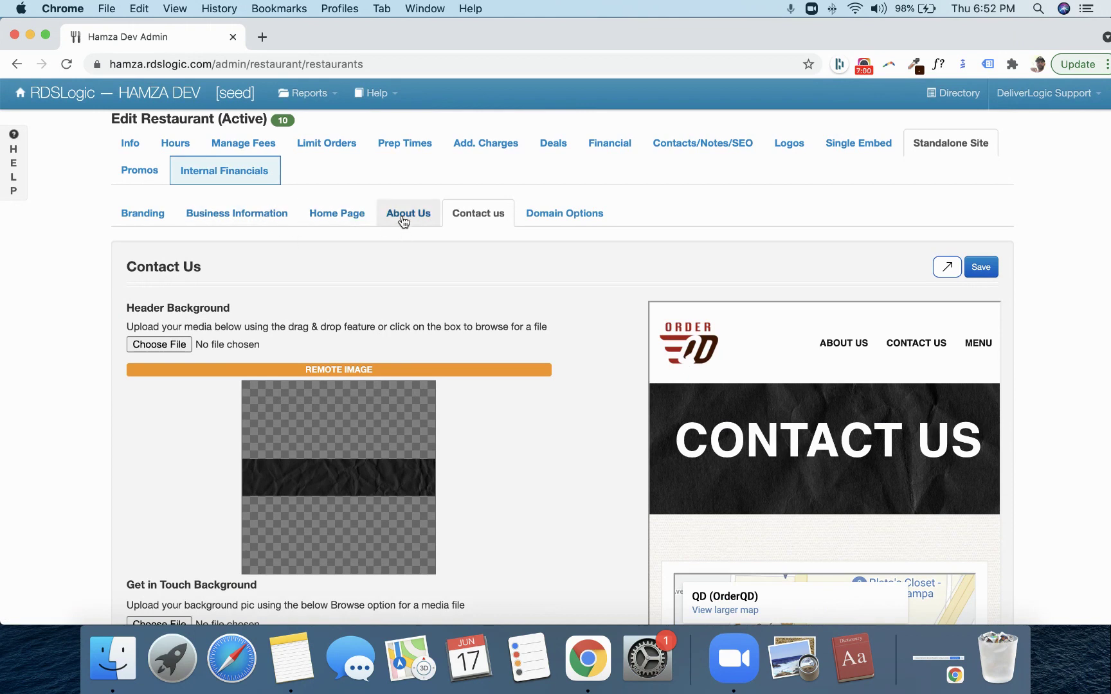
left_click(346, 214)
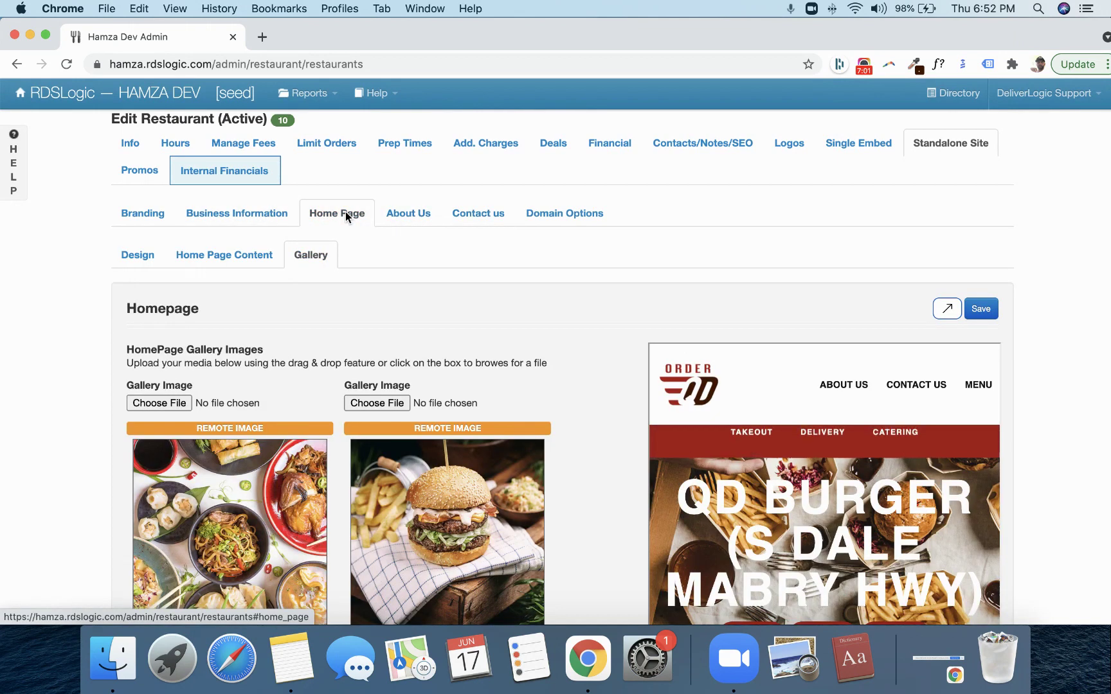
left_click(239, 255)
scroll(406, 408, "down", 4)
scroll(405, 412, "down", 1)
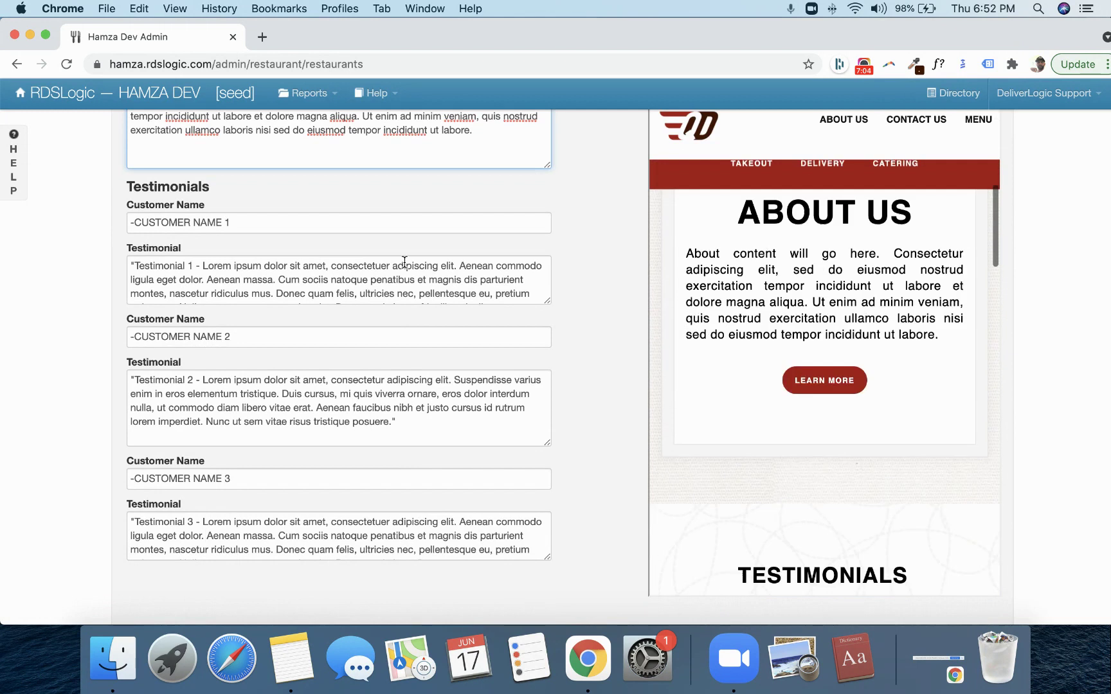
left_click(415, 389)
left_click(434, 290)
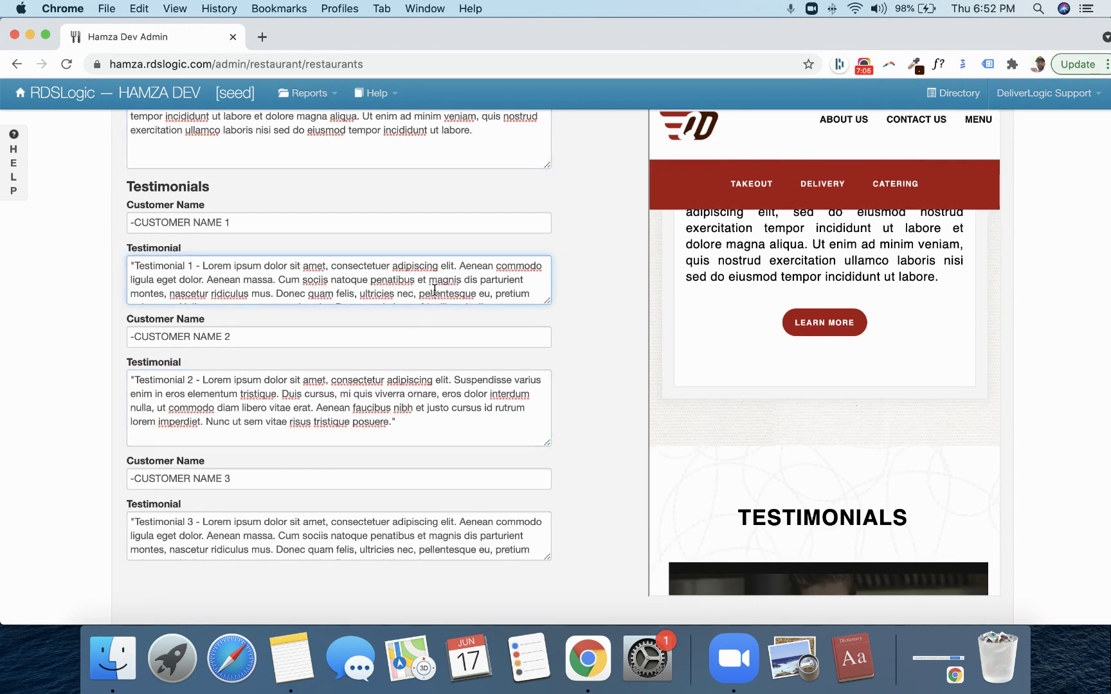
scroll(703, 315, "up", 5)
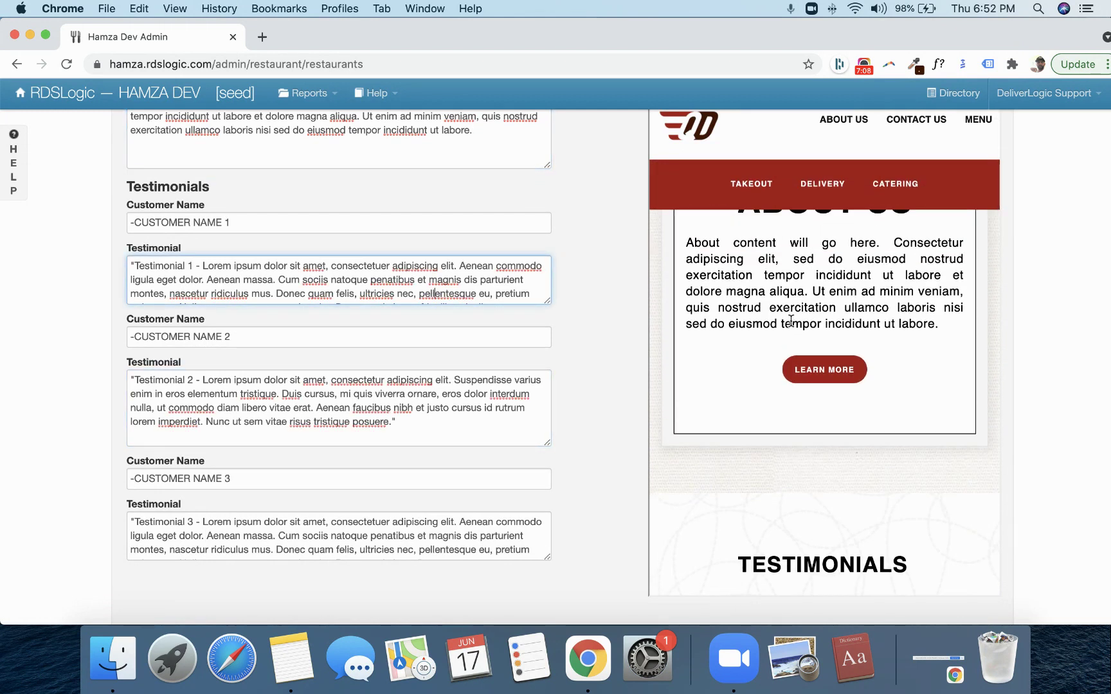
scroll(790, 320, "up", 2)
scroll(626, 245, "up", 10)
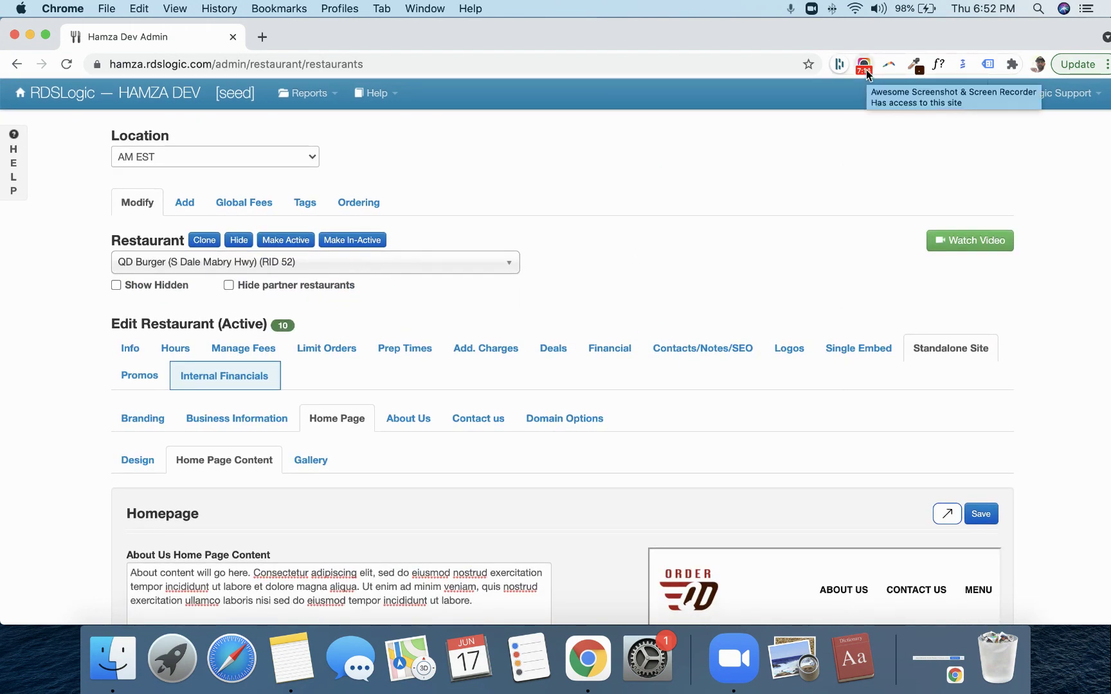
left_click(865, 68)
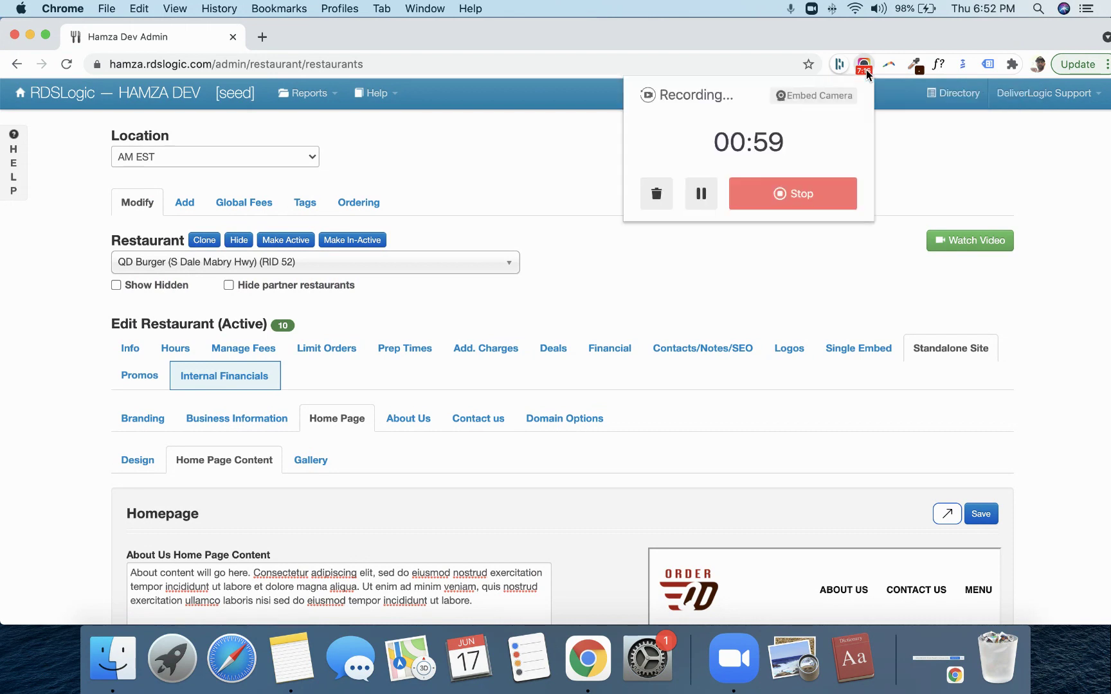